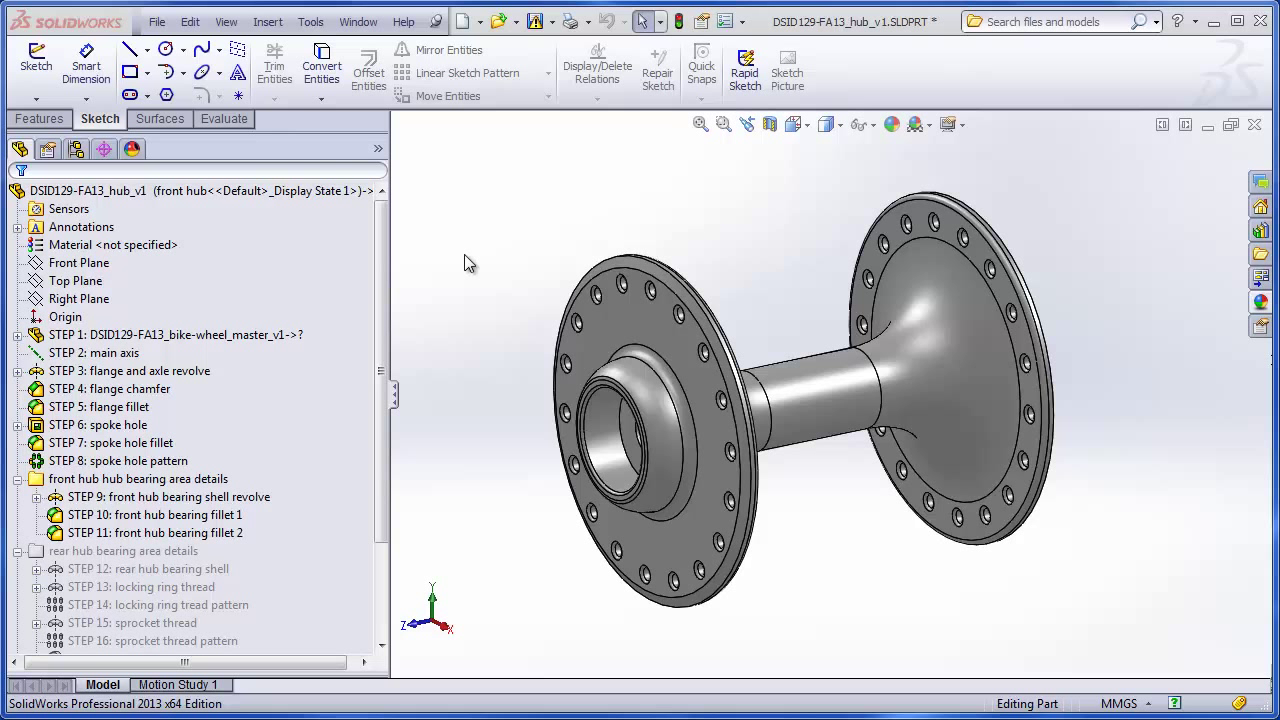
Inspect the greyed-out rear hub features STEP 12–17 in the tree and orbit the hub.
scroll(380, 288, "down", 1)
scroll(380, 288, "down", 2)
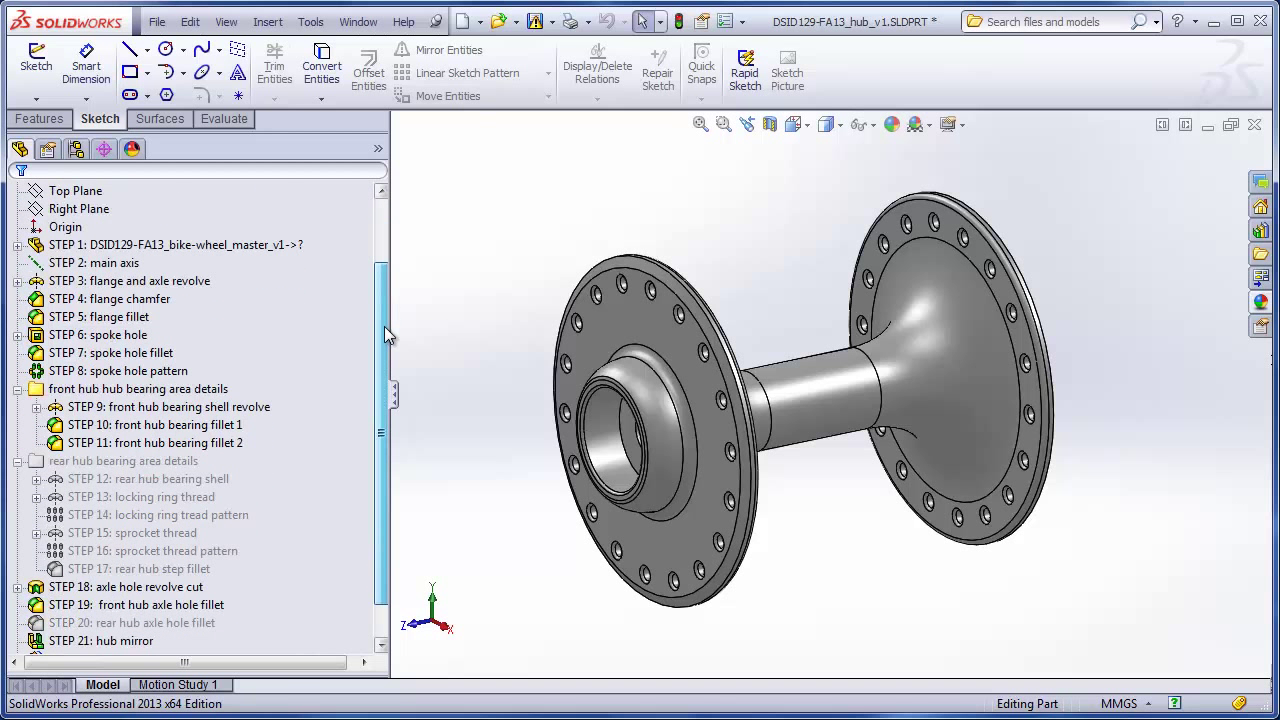
left_click(168, 446)
left_click(165, 461)
left_click(162, 479)
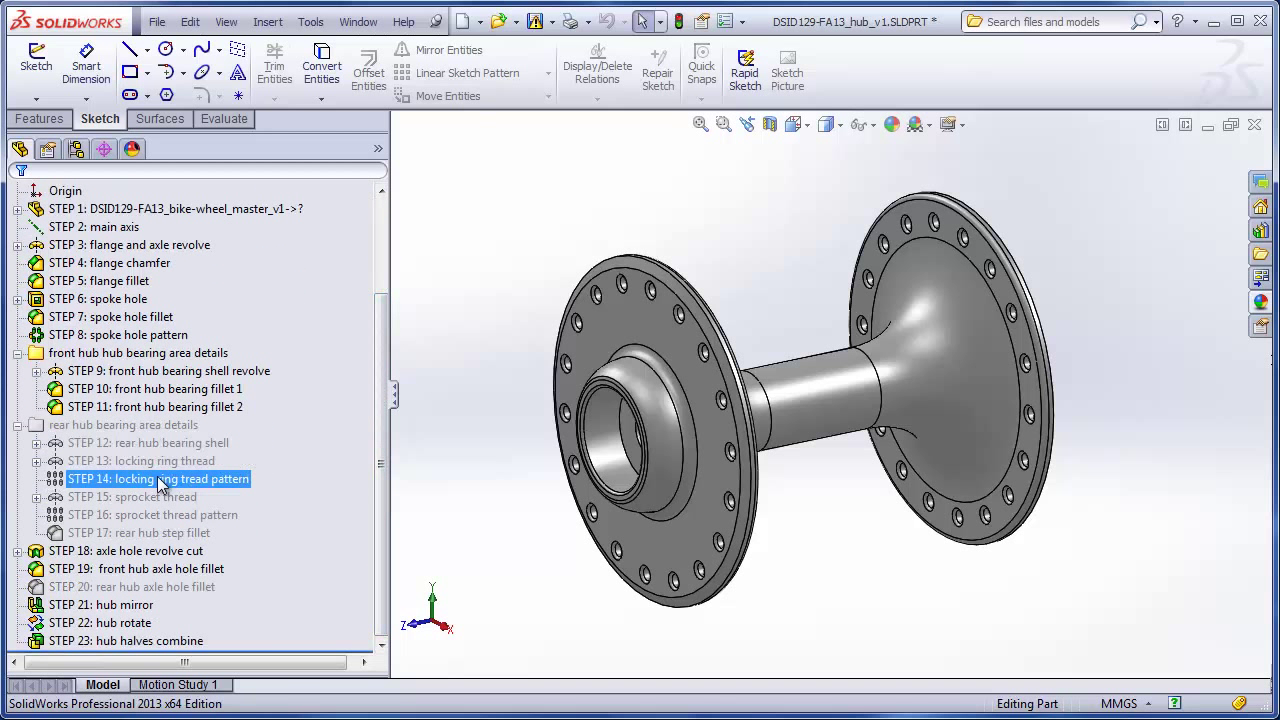
left_click(158, 497)
left_click(152, 515)
left_click(146, 533)
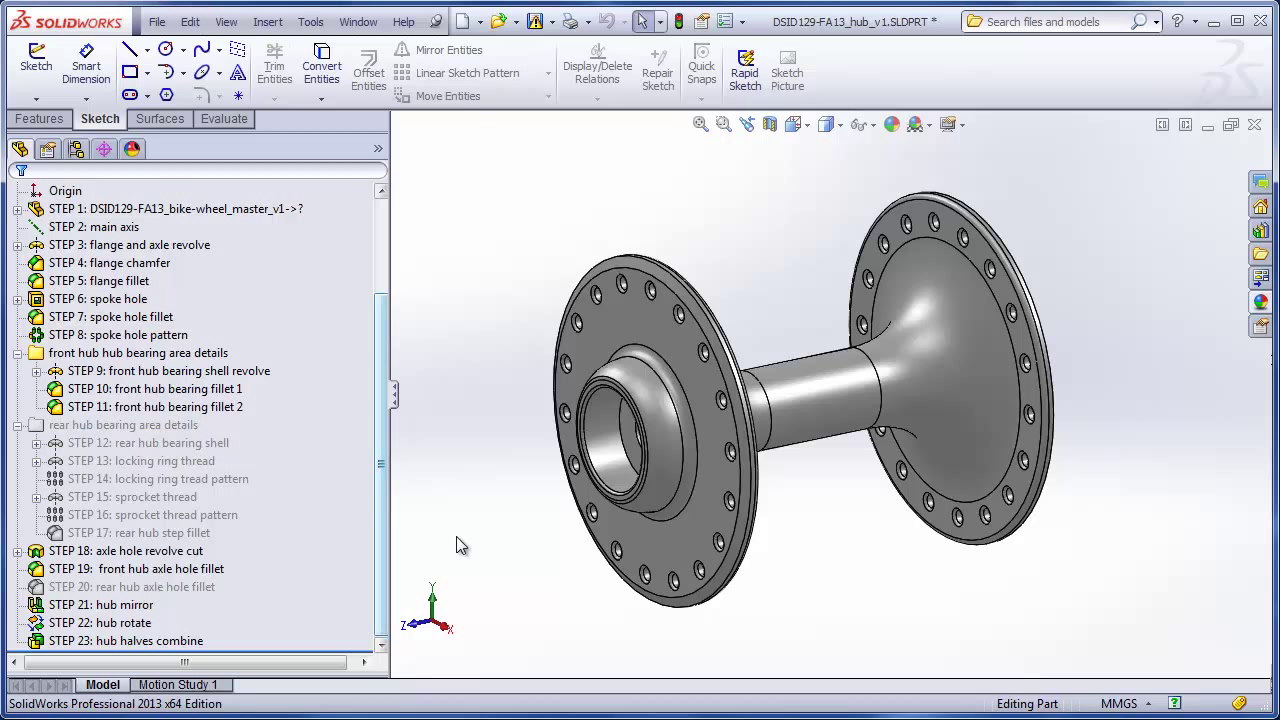
middle_click_drag(495, 472, 748, 378)
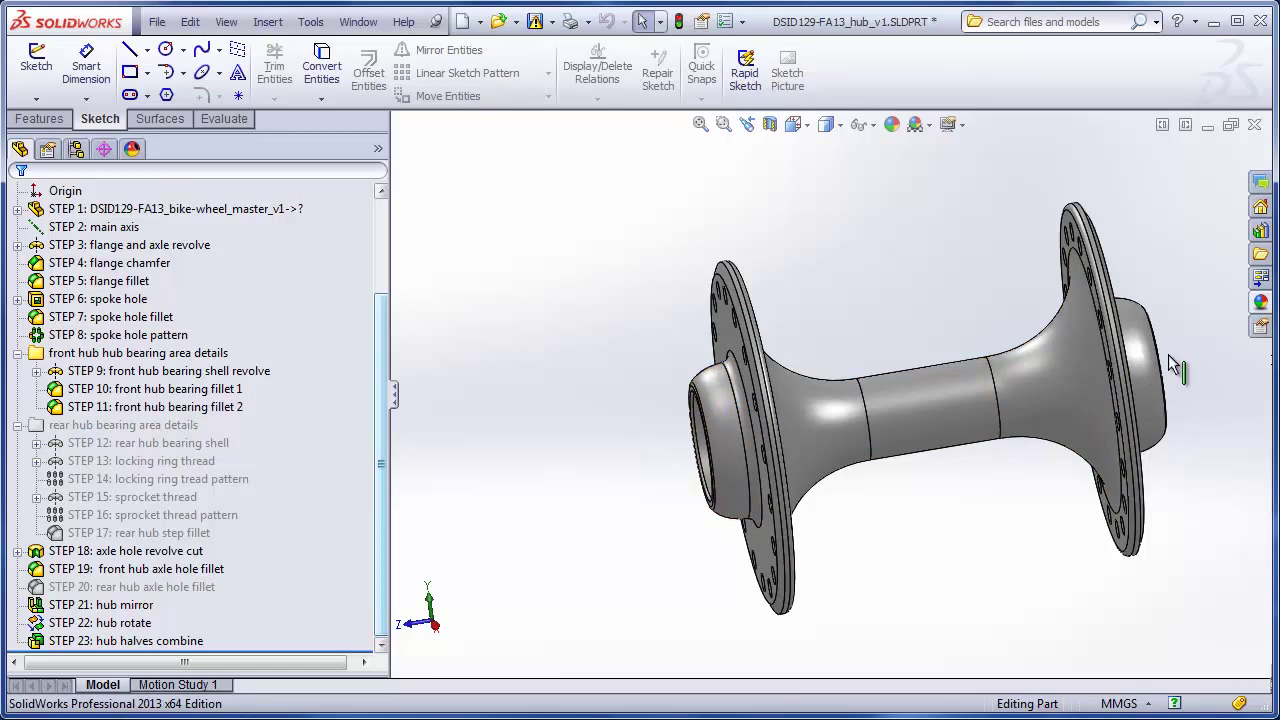
middle_click_drag(1168, 354, 970, 482)
Activate the 'rear hub' configuration, then orbit and zoom to examine its threaded bearing shells.
left_click(76, 150)
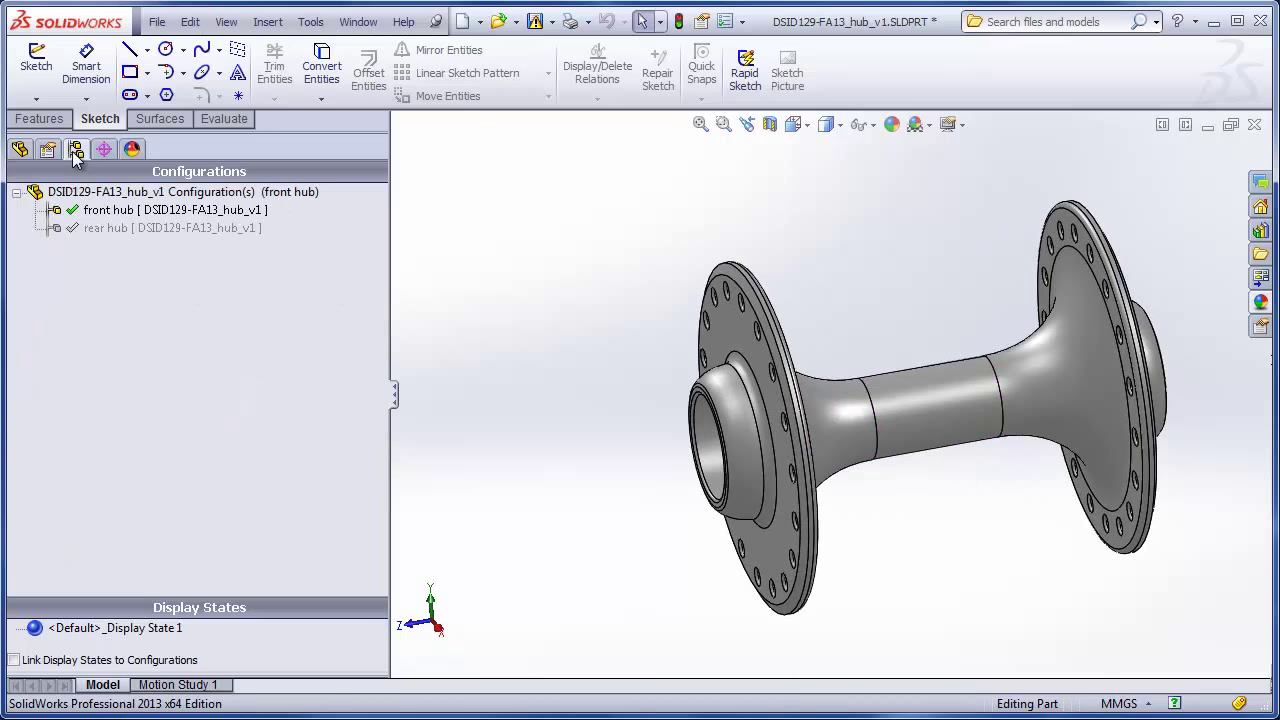
double_click(150, 228)
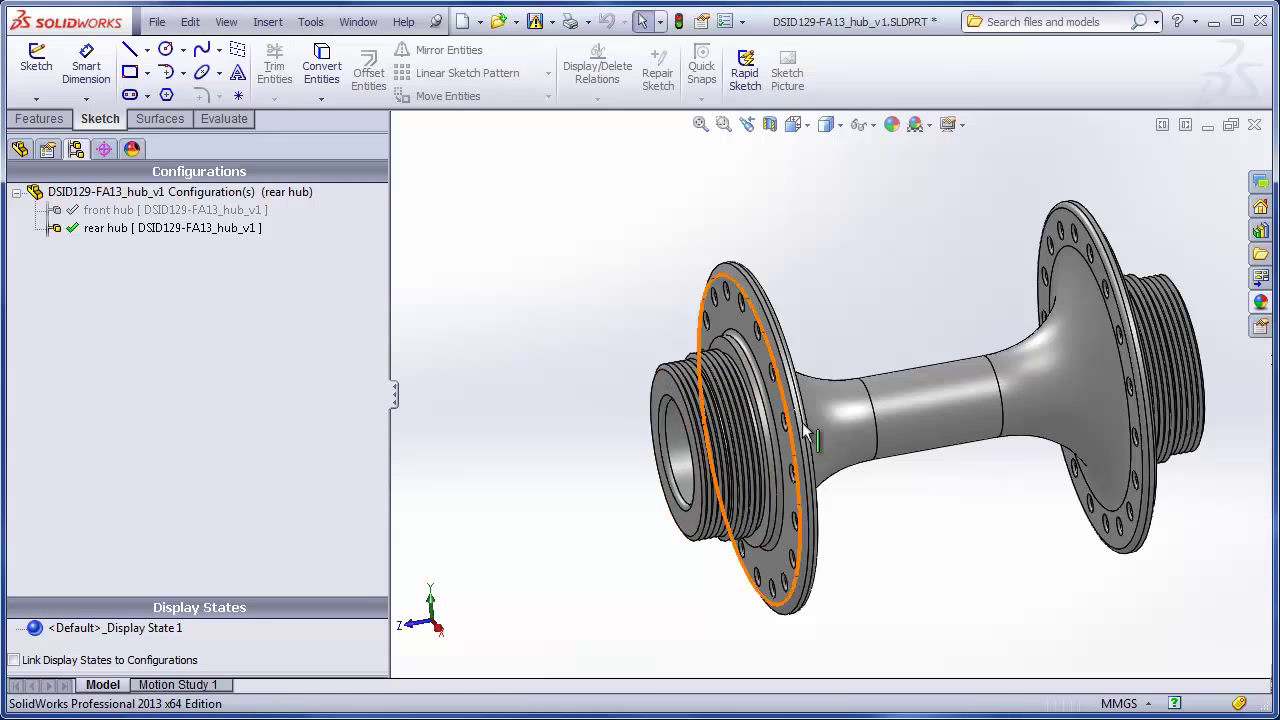
middle_click_drag(805, 430, 778, 398)
scroll(770, 284, "down", 5)
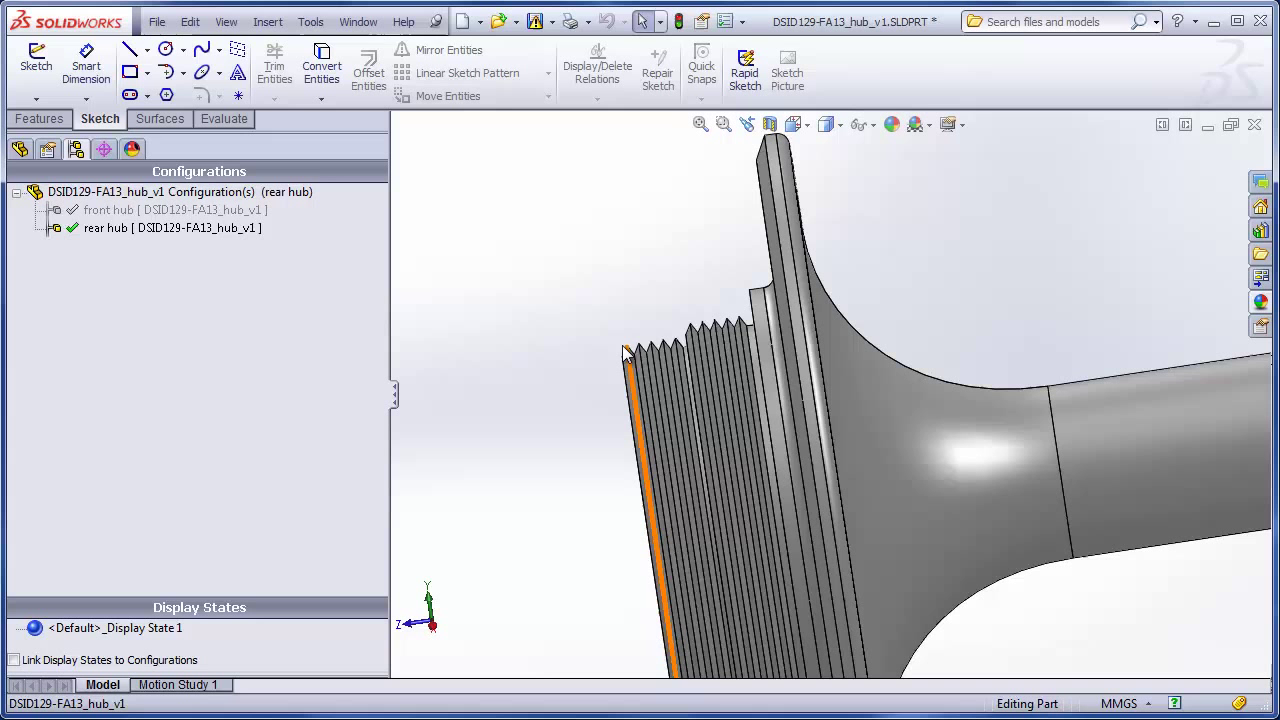
scroll(821, 417, "up", 3)
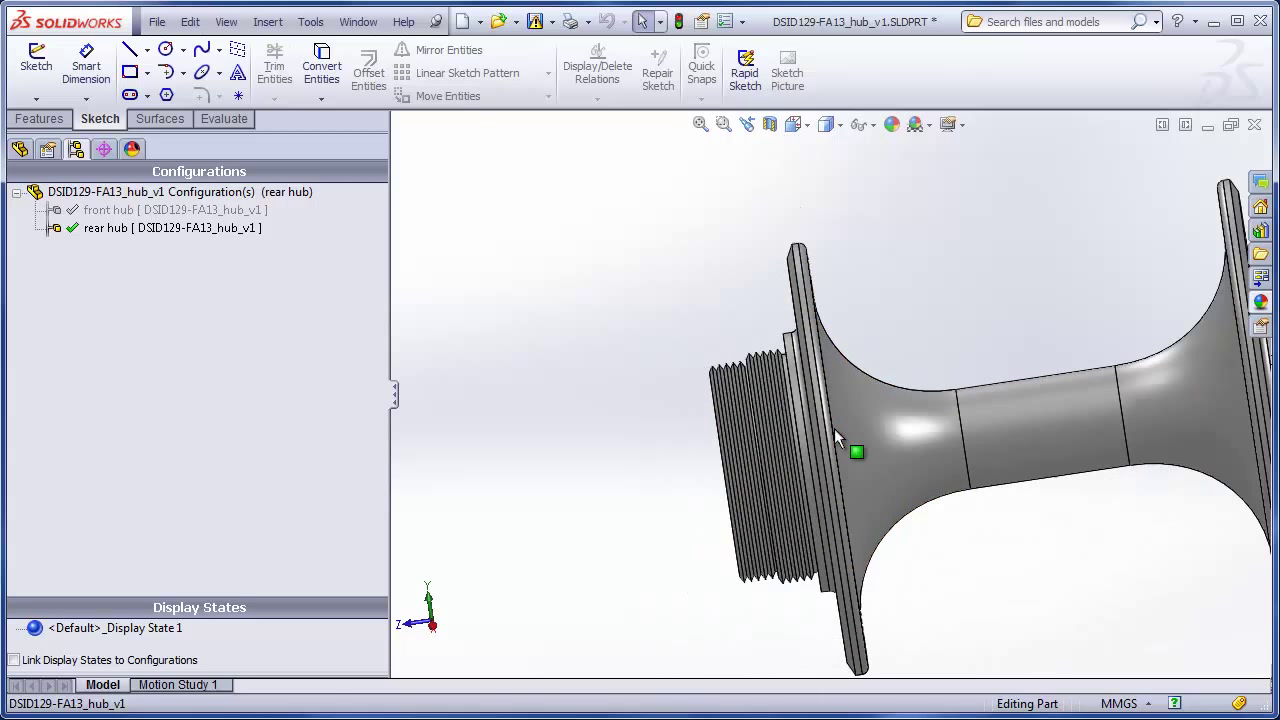
scroll(835, 432, "up", 3)
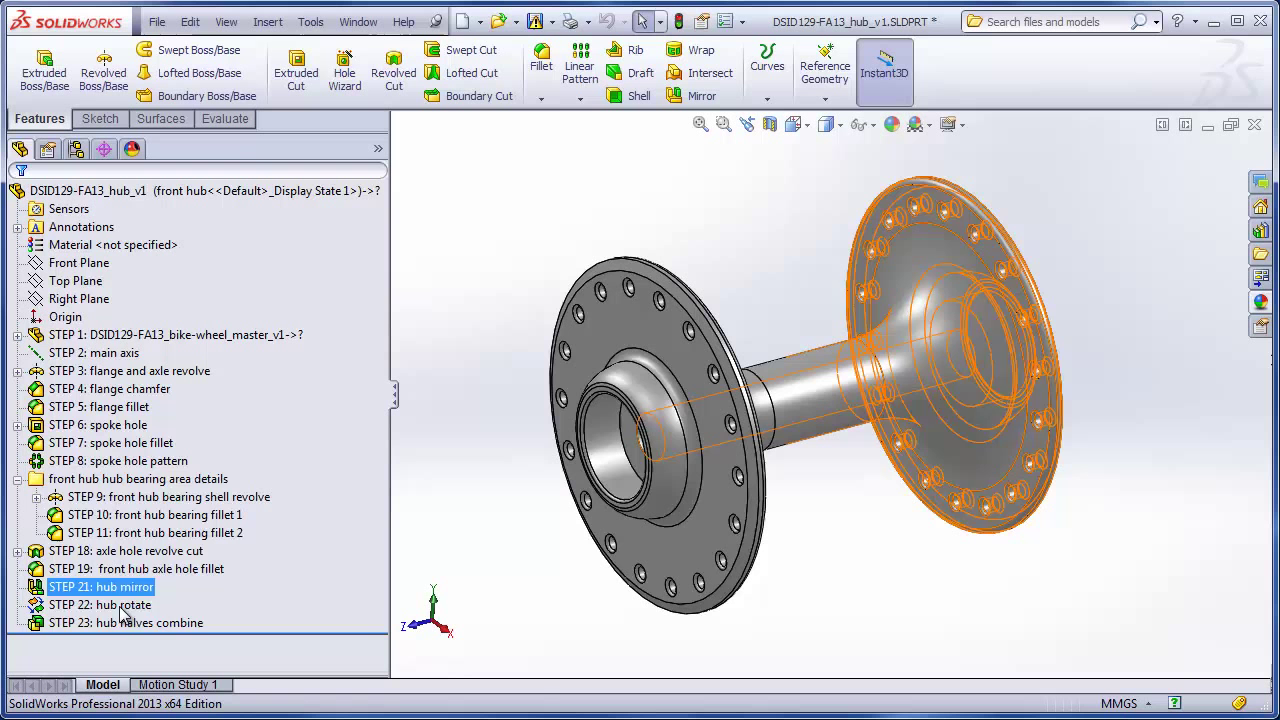
Highlight the front hub bearing folder, STEP 10, 11, 18, 19 and the STEP 21 mirror.
left_click(120, 479)
left_click(110, 514)
left_click(116, 533)
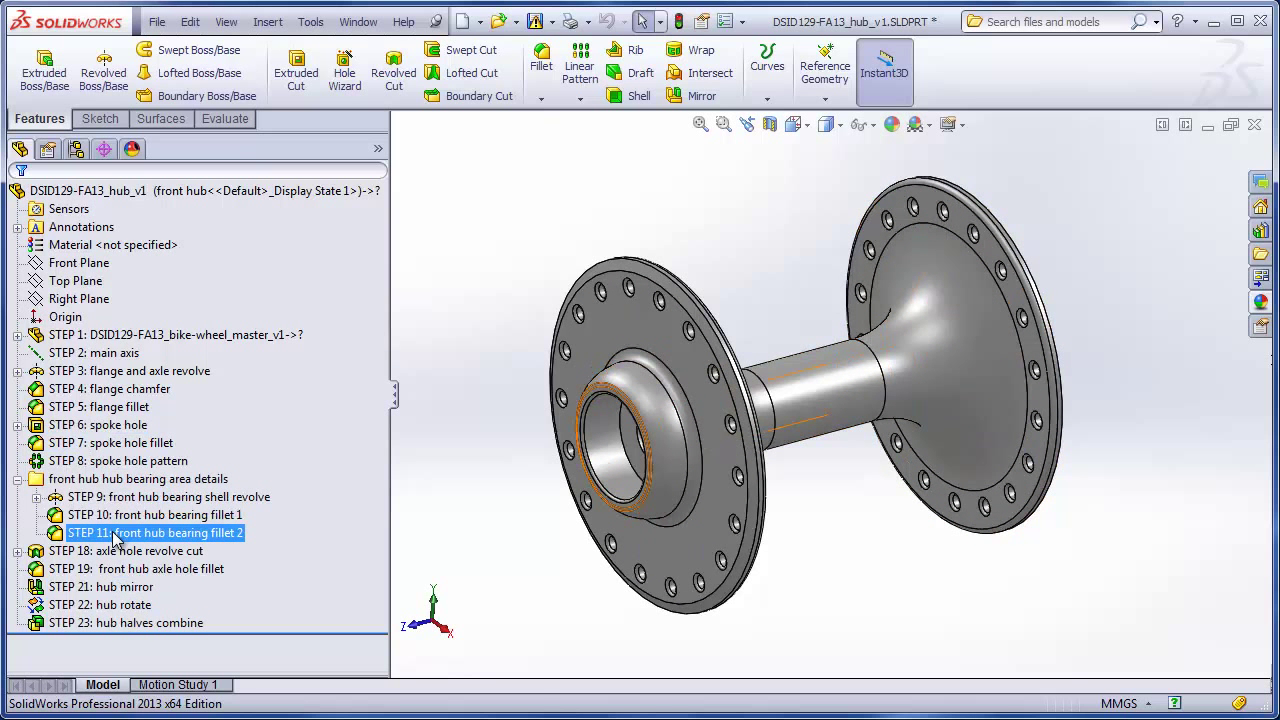
left_click(110, 551)
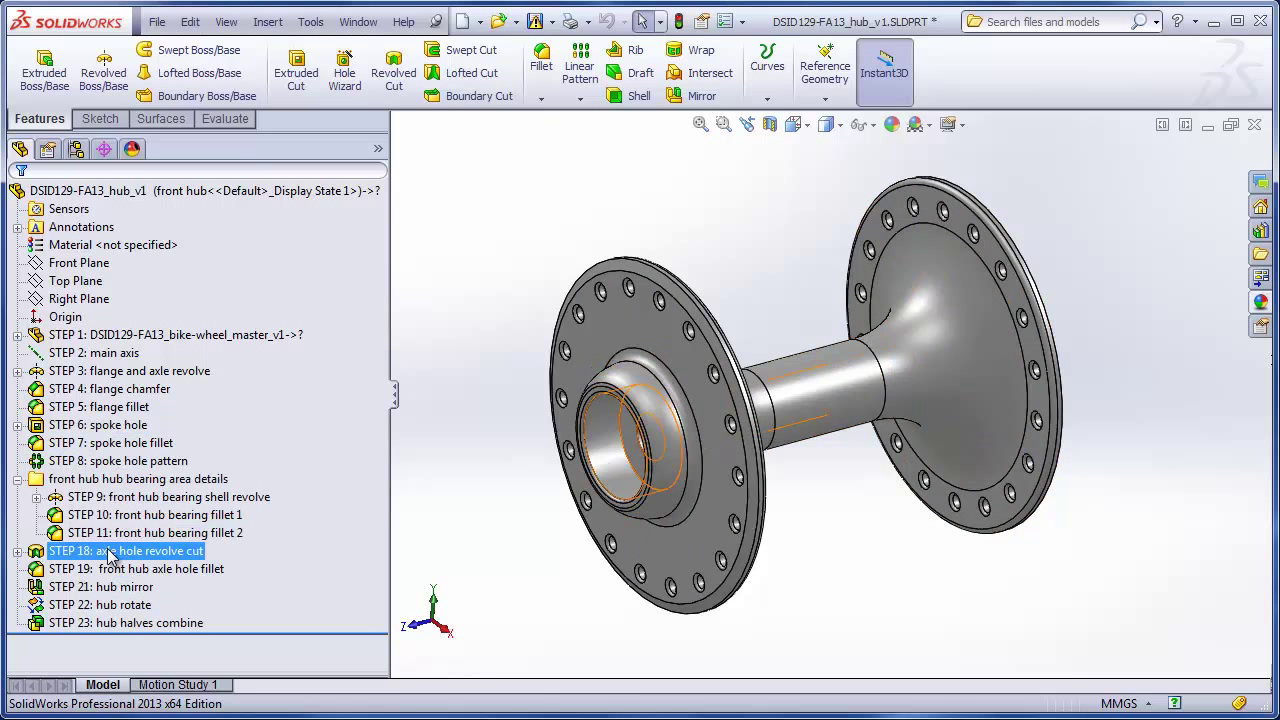
left_click(115, 568)
left_click(117, 588)
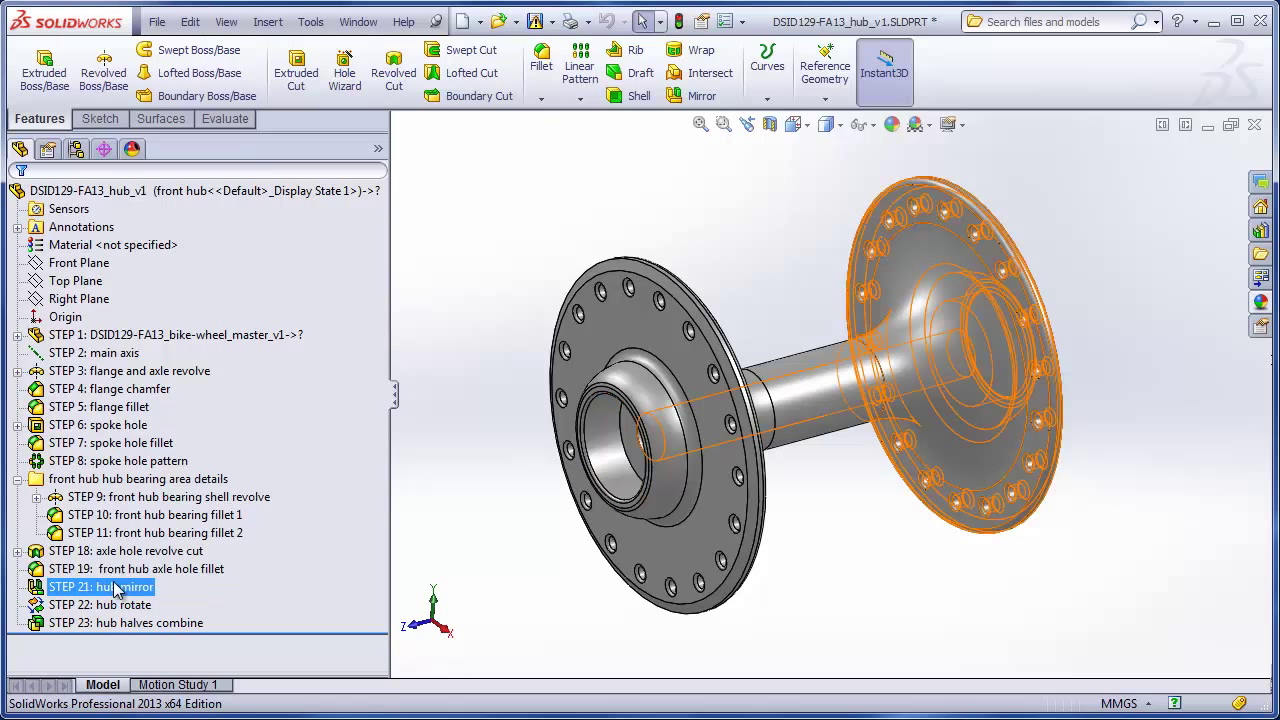
key("Escape")
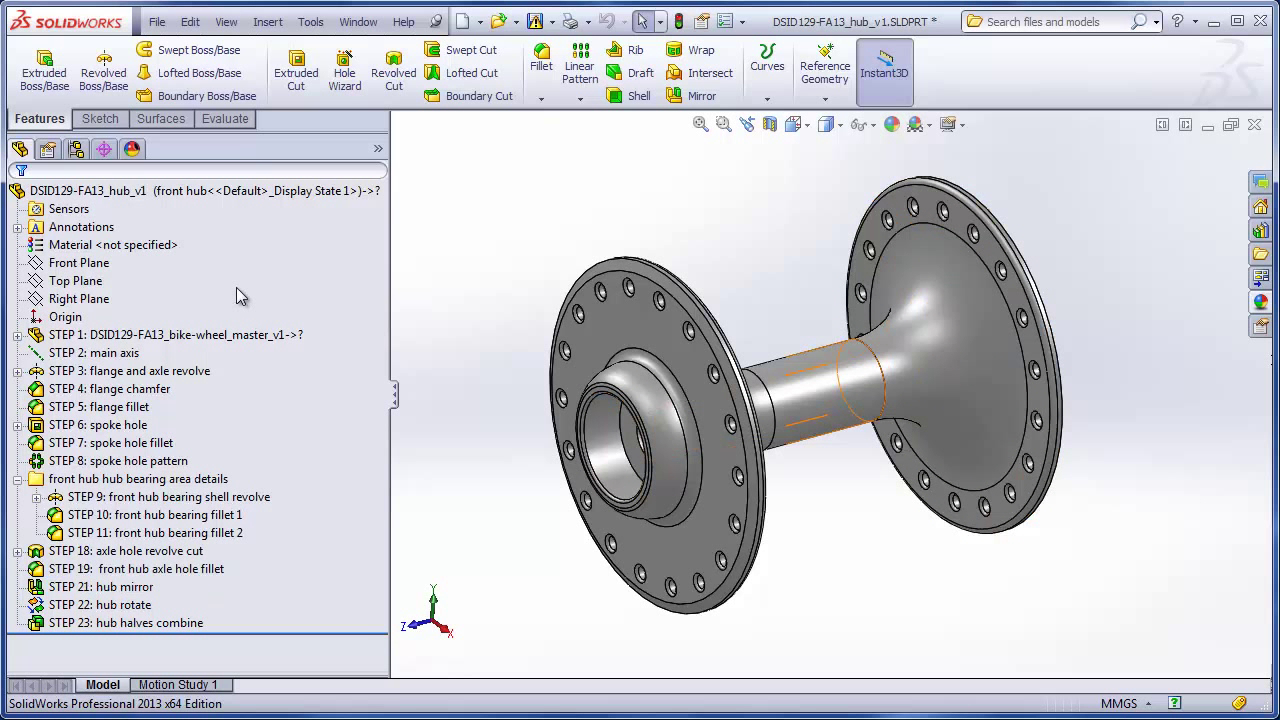
Show the configurations list, briefly selecting then deselecting 'rear hub'.
left_click(76, 150)
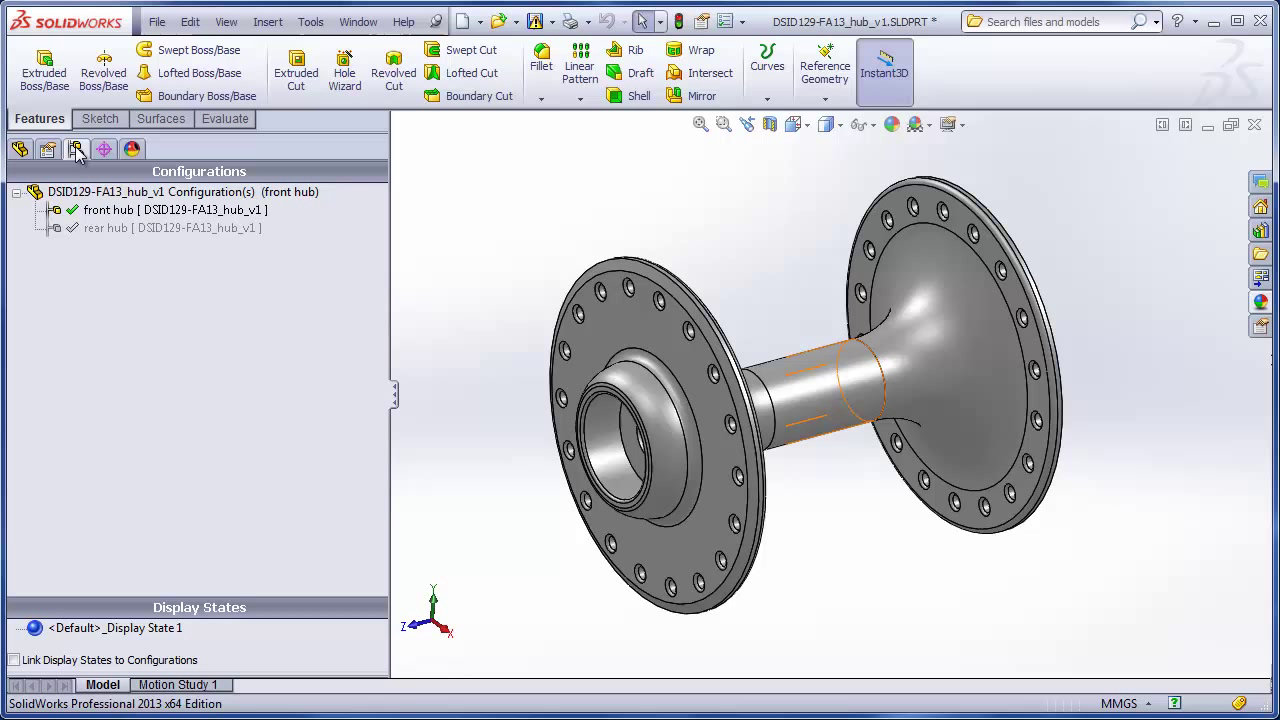
left_click(104, 234)
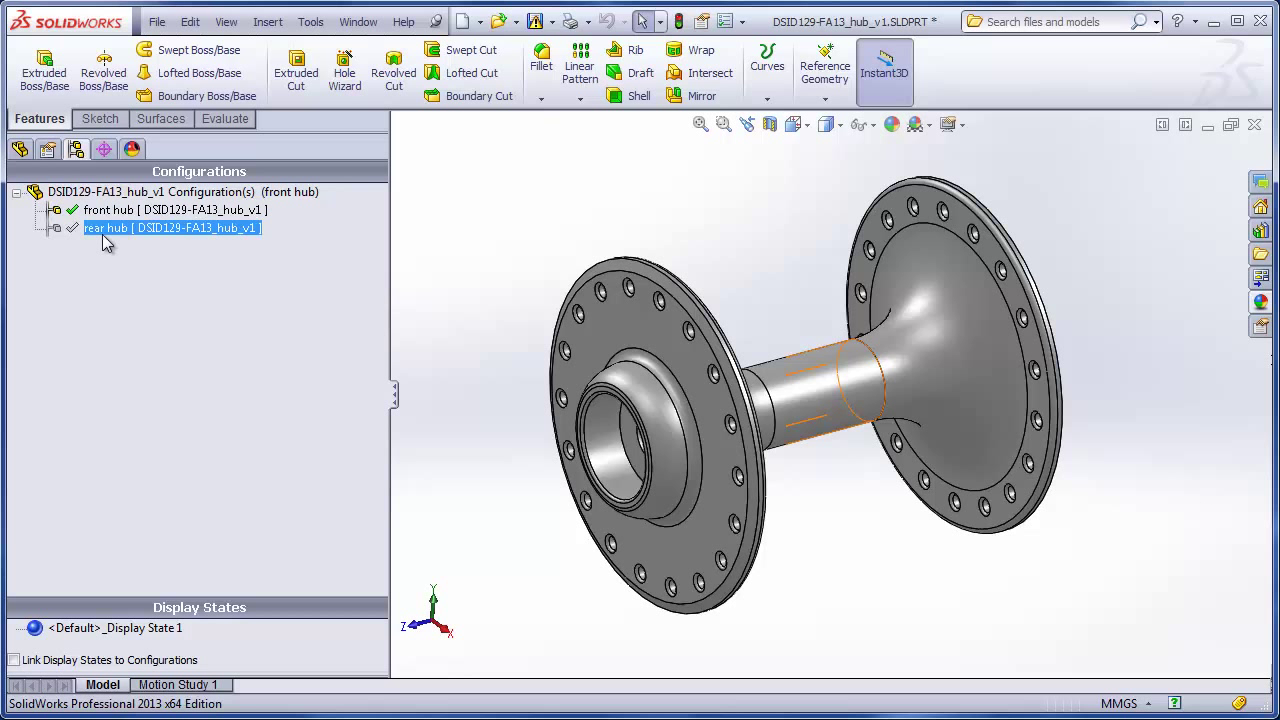
left_click(111, 252)
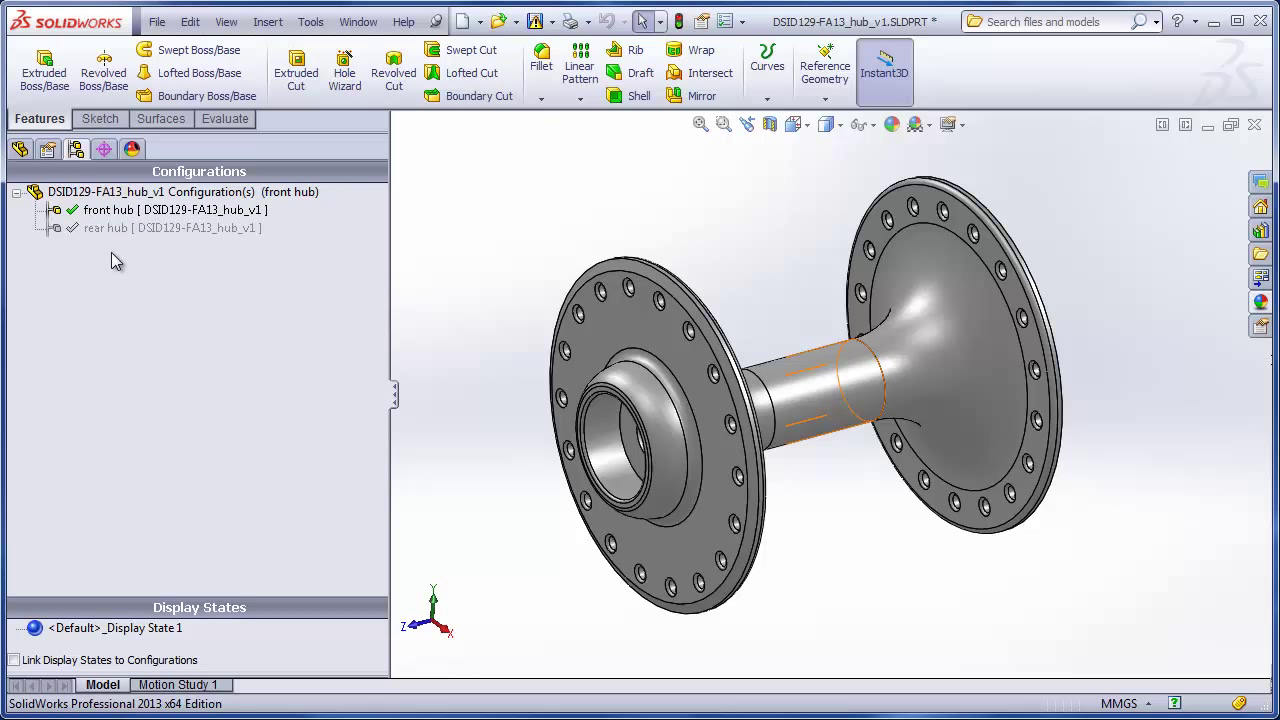
Activate the 'rear hub' configuration and return to the FeatureManager tree.
double_click(118, 228)
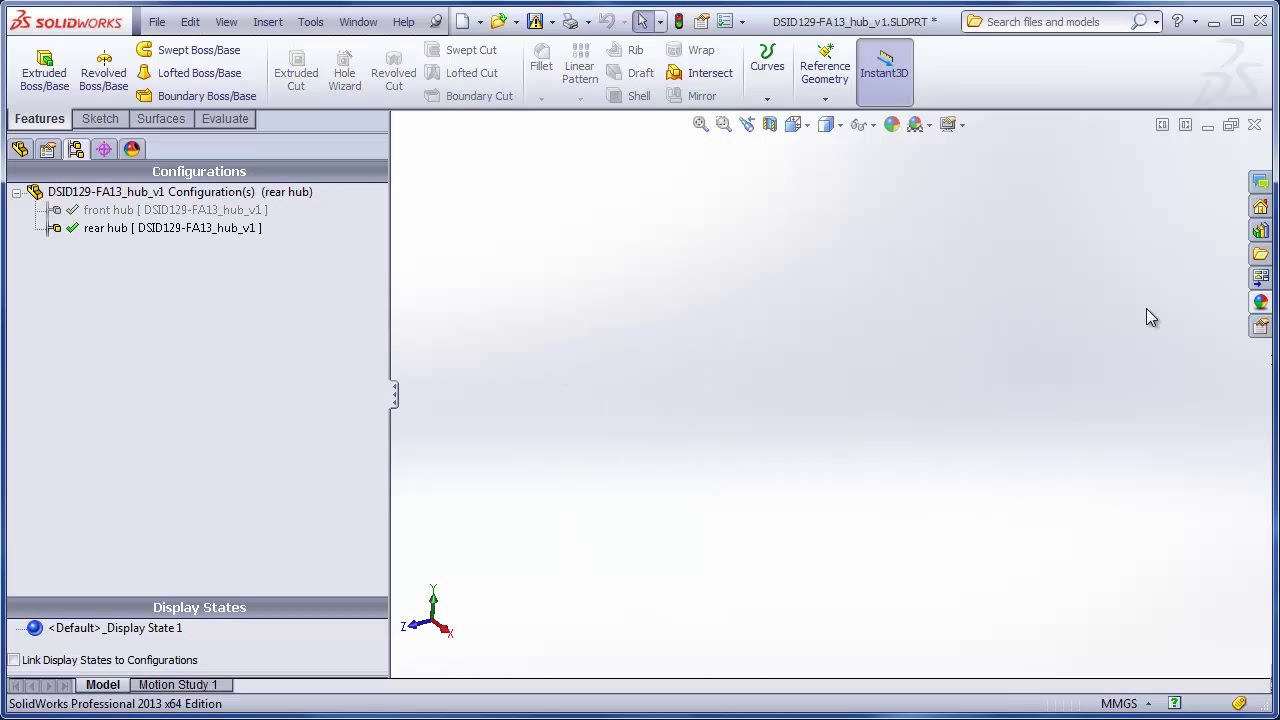
left_click(138, 630)
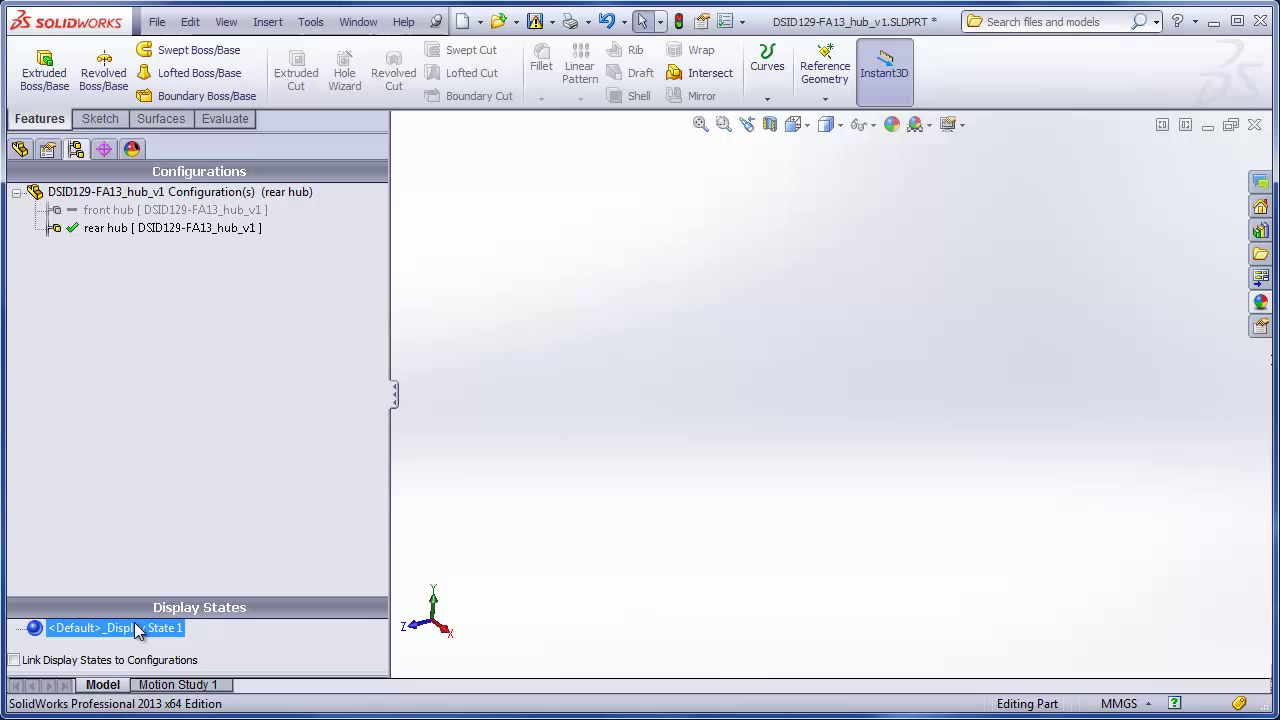
key("Escape")
left_click(19, 149)
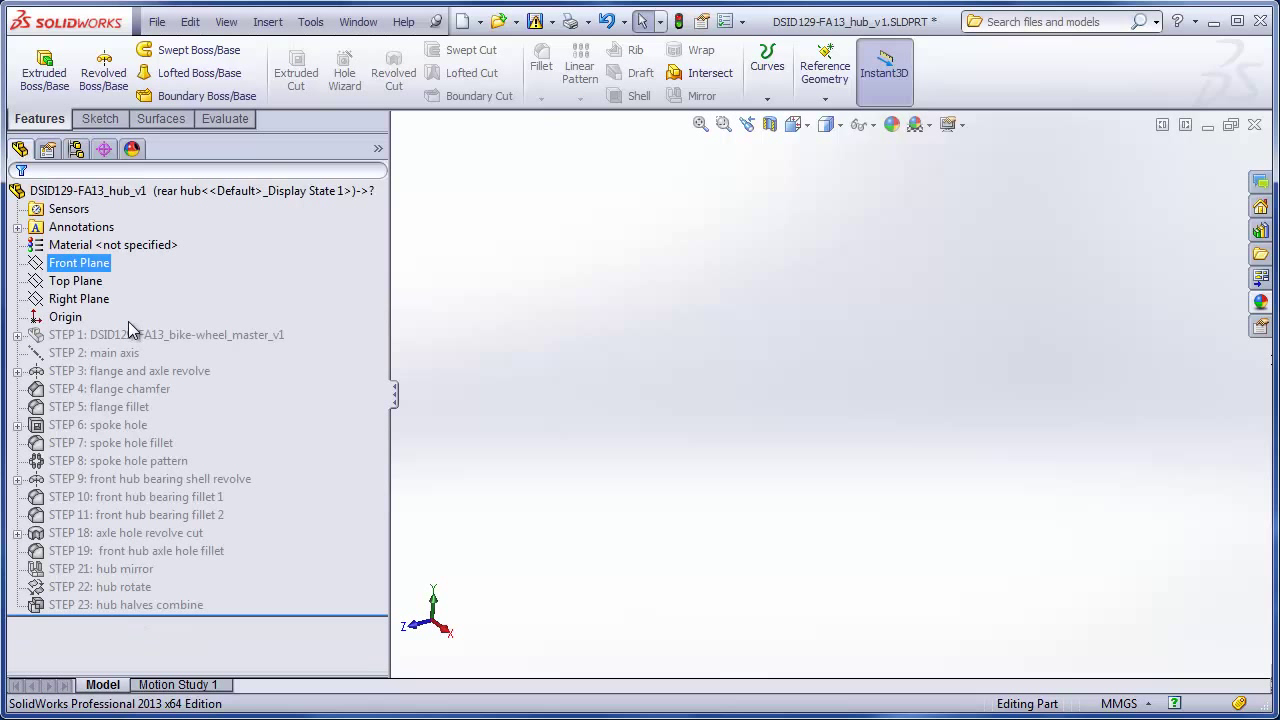
left_click(105, 535)
left_click(95, 604)
key("Escape")
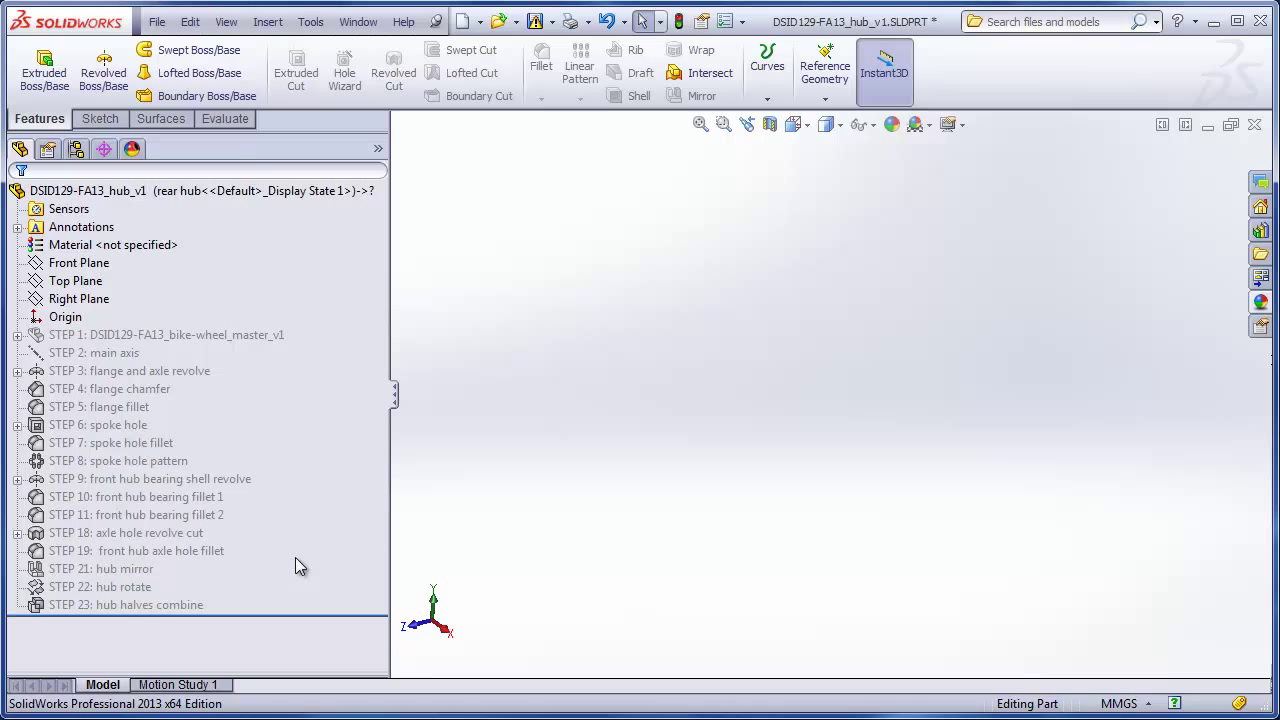
Select STEP 1 through STEP 23 and unsuppress them in the rear hub configuration.
left_click(162, 389)
left_click(127, 338)
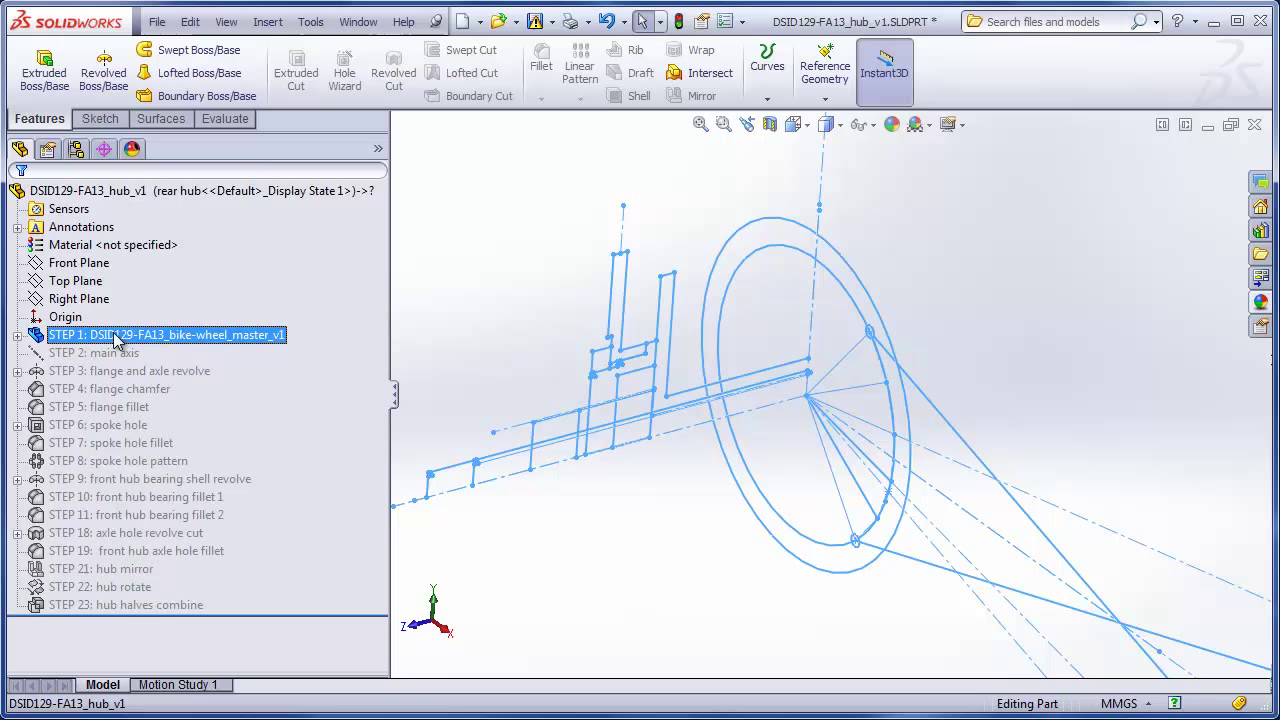
left_click(102, 587, "ctrl")
left_click(100, 604, "shift")
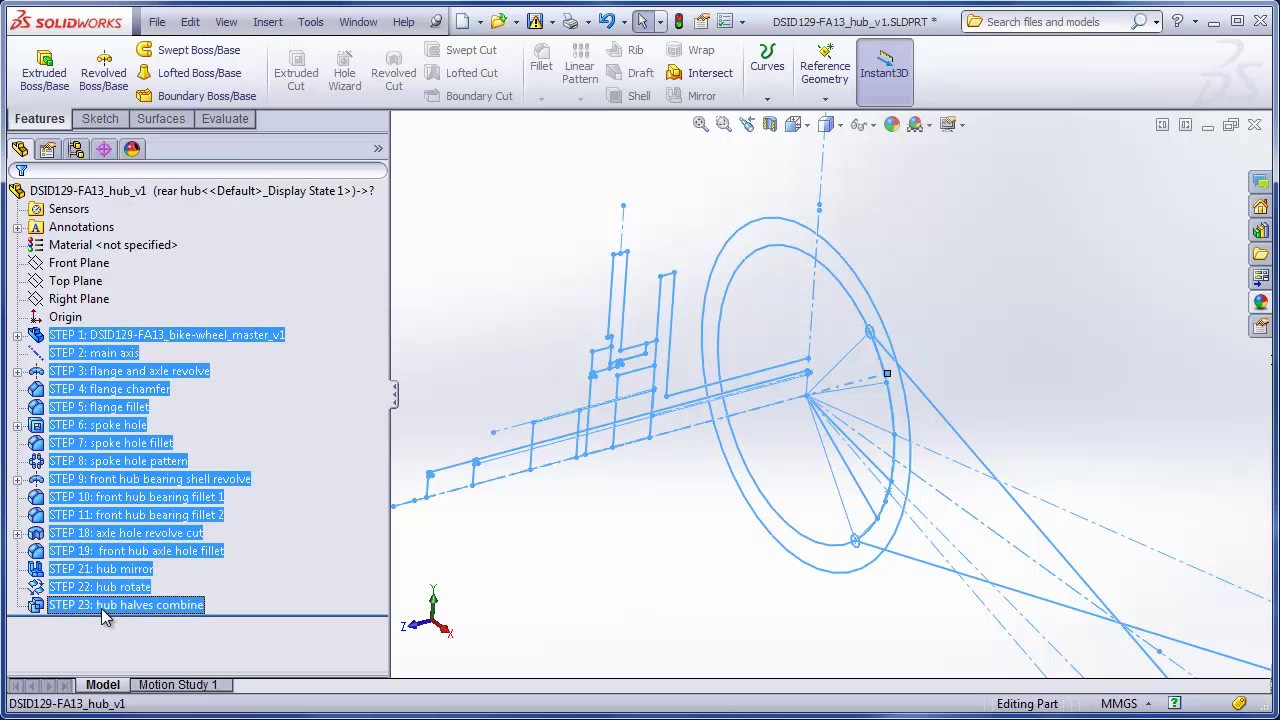
right_click(102, 607)
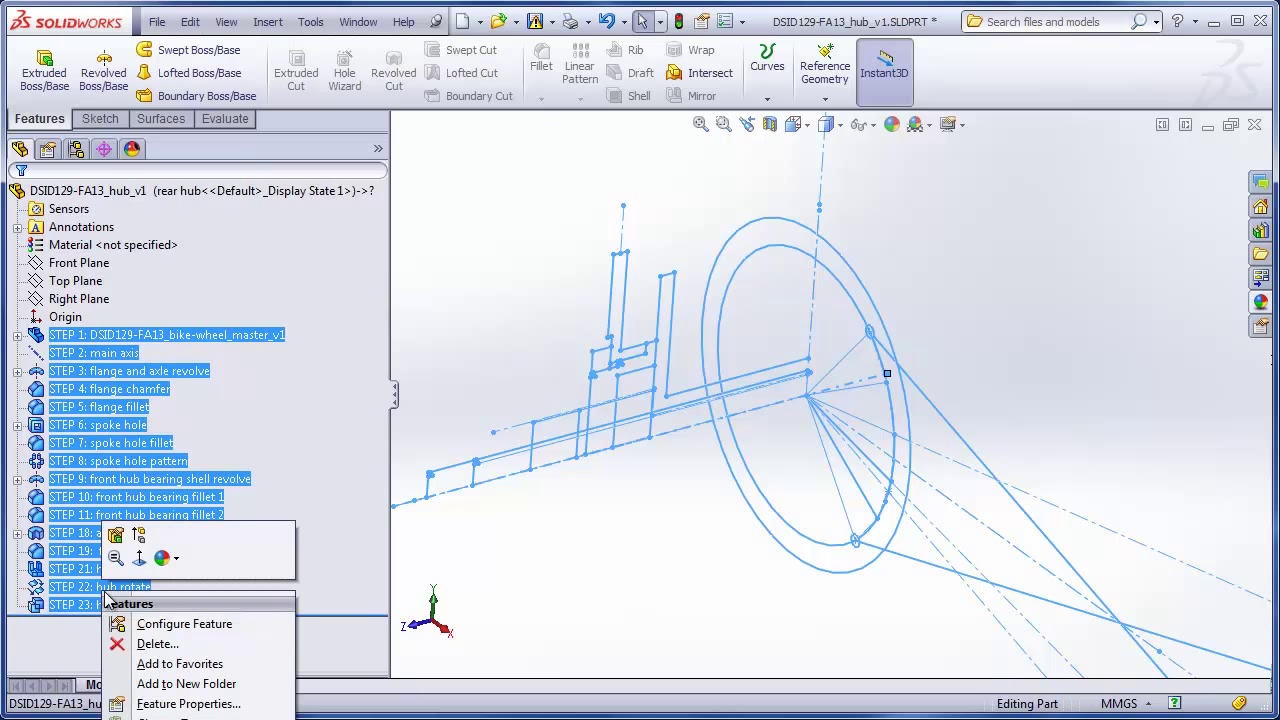
left_click(141, 543)
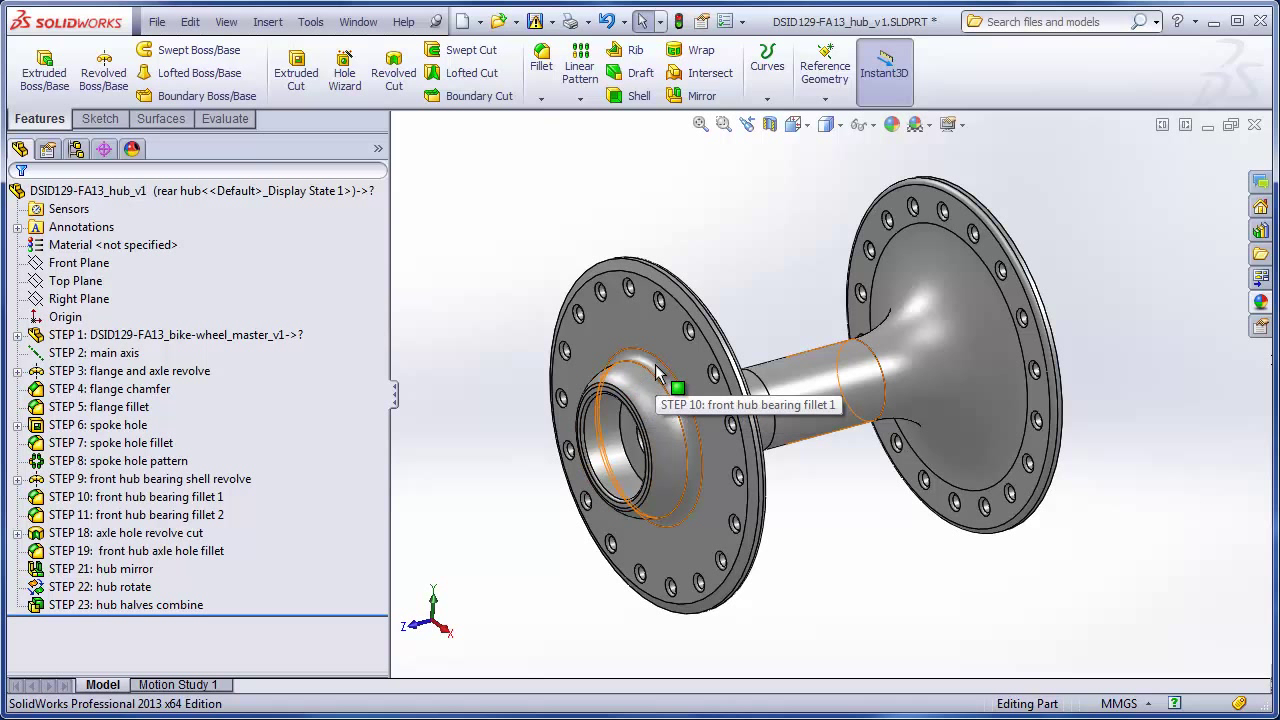
Suppress the STEP 9 front hub bearing shell revolve together with its dependent features.
scroll(650, 375, "down", 5)
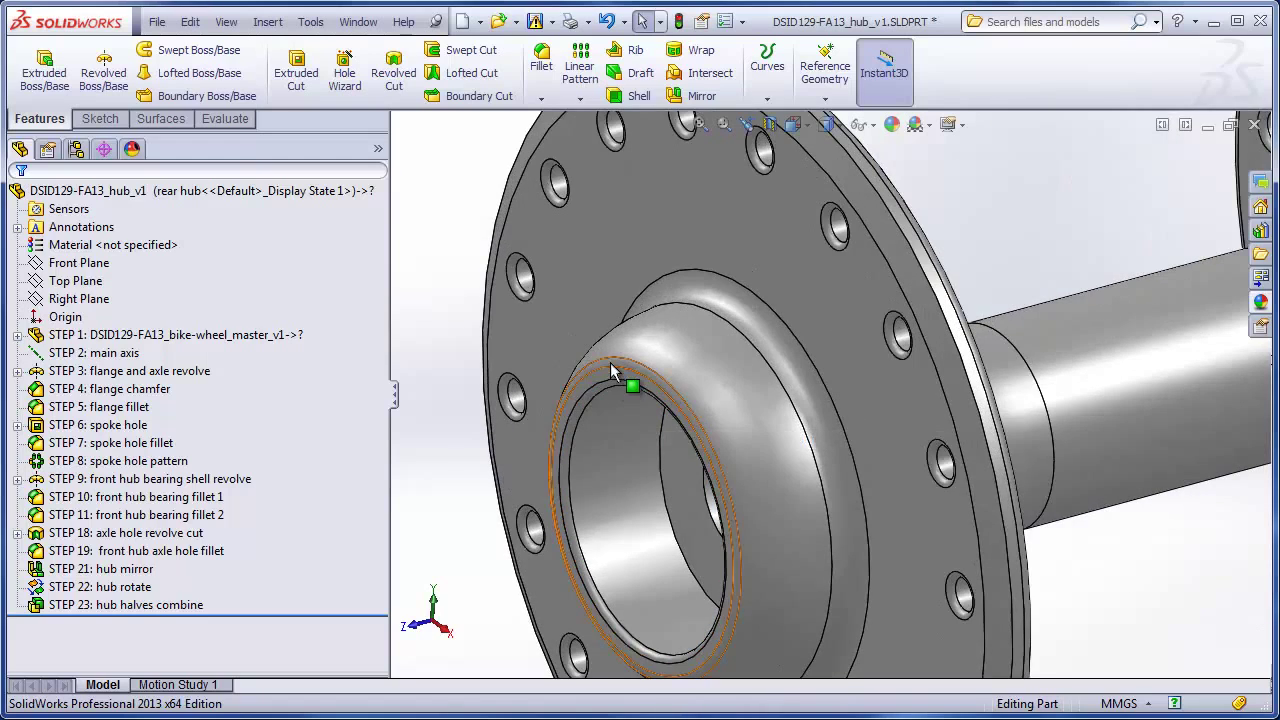
scroll(615, 372, "up", 5)
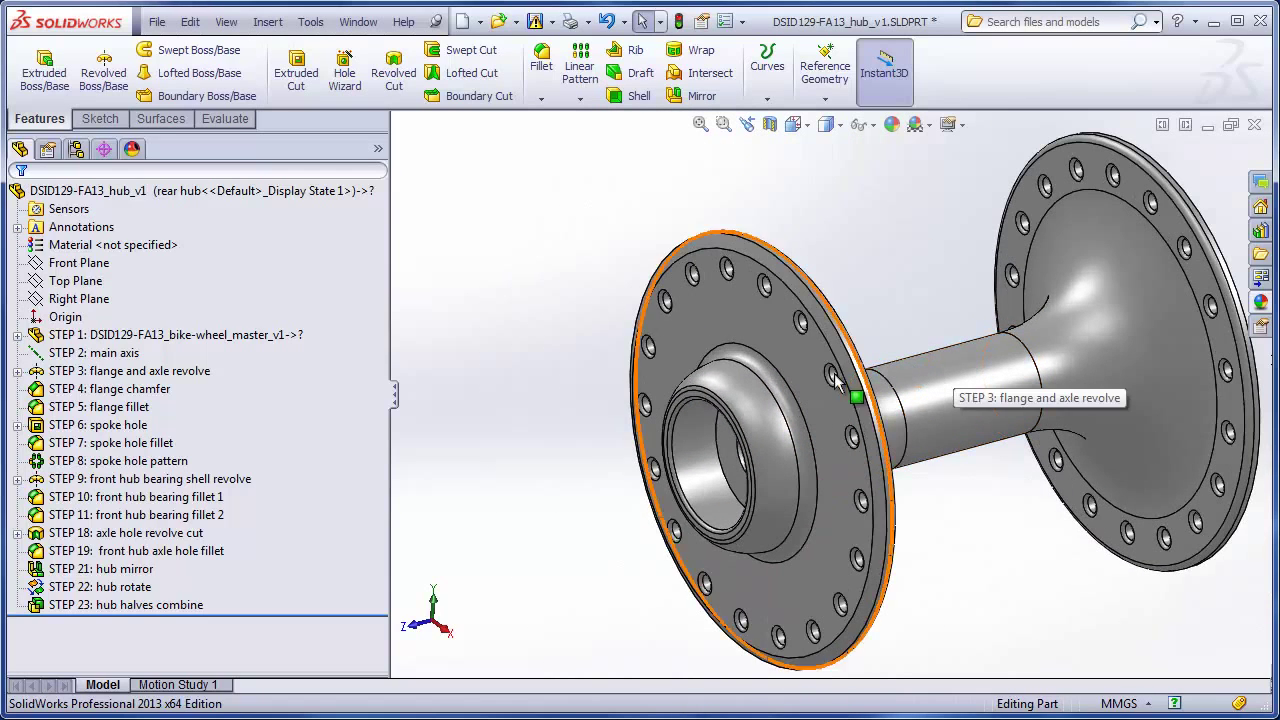
left_click(738, 383)
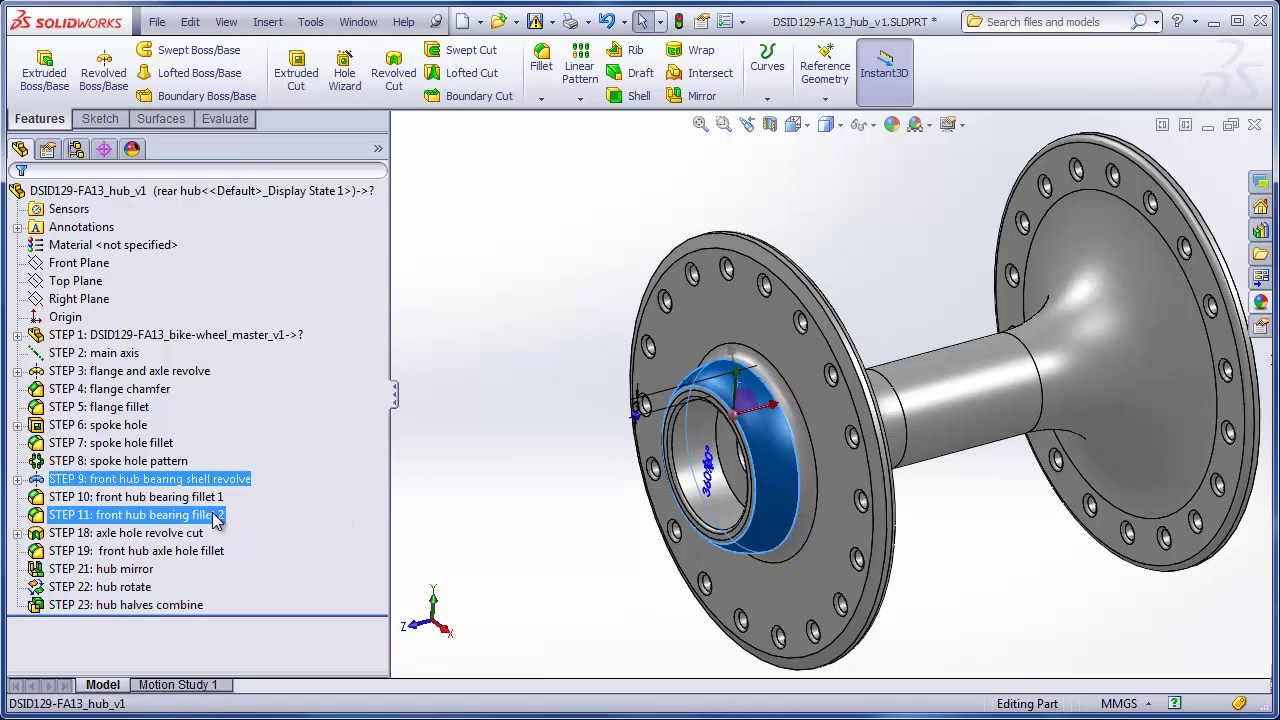
right_click(216, 480)
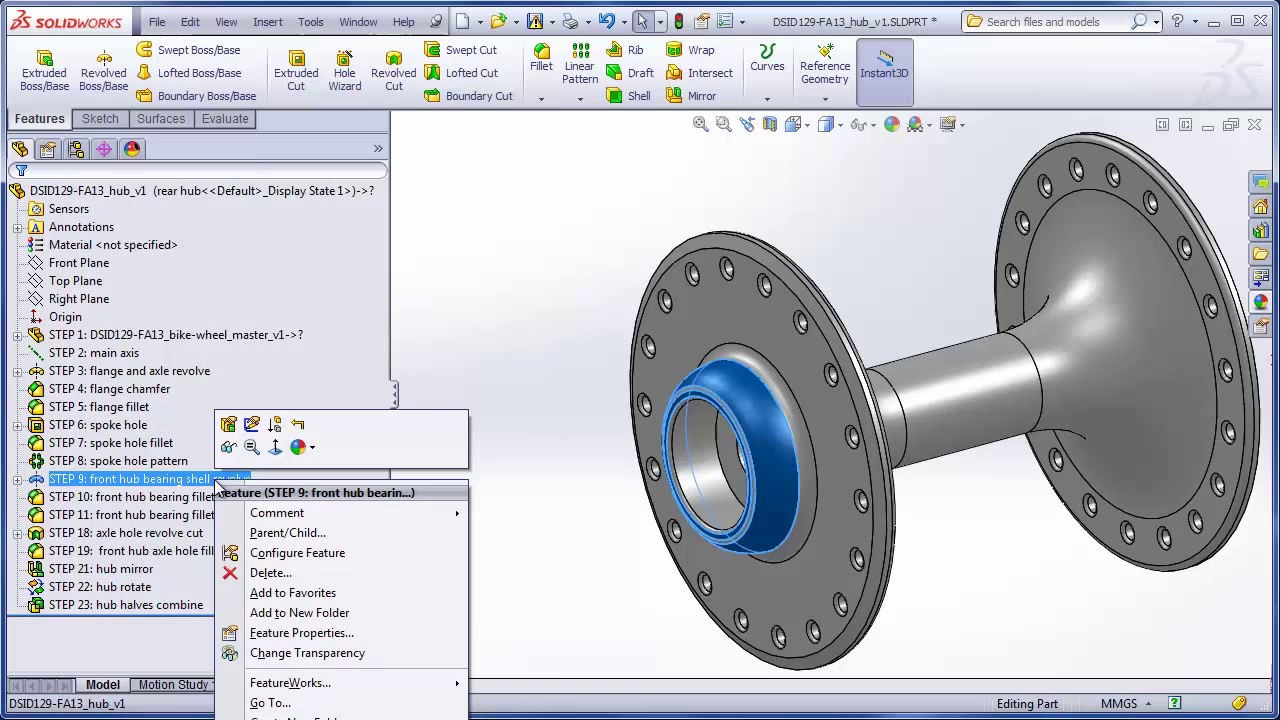
left_click(275, 424)
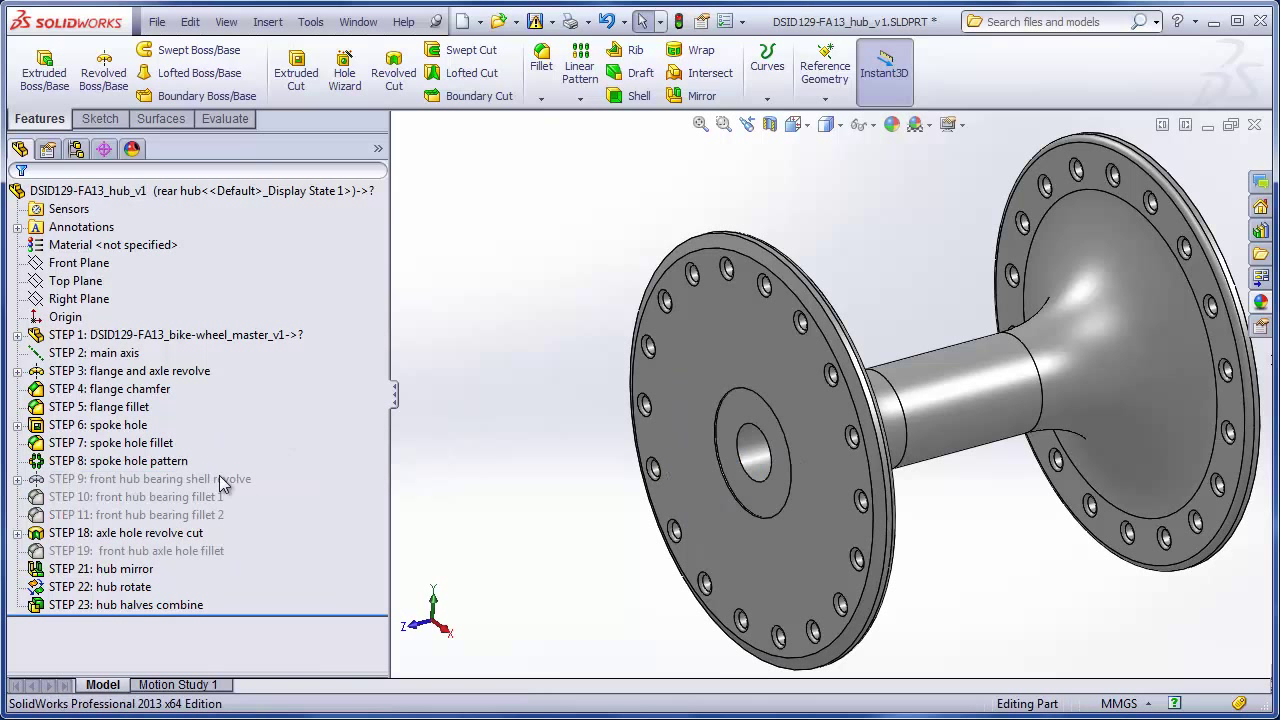
Review the suppressed bearing shell, bearing fillets and axle hole fillet in the tree.
left_click(120, 481)
left_click(117, 498)
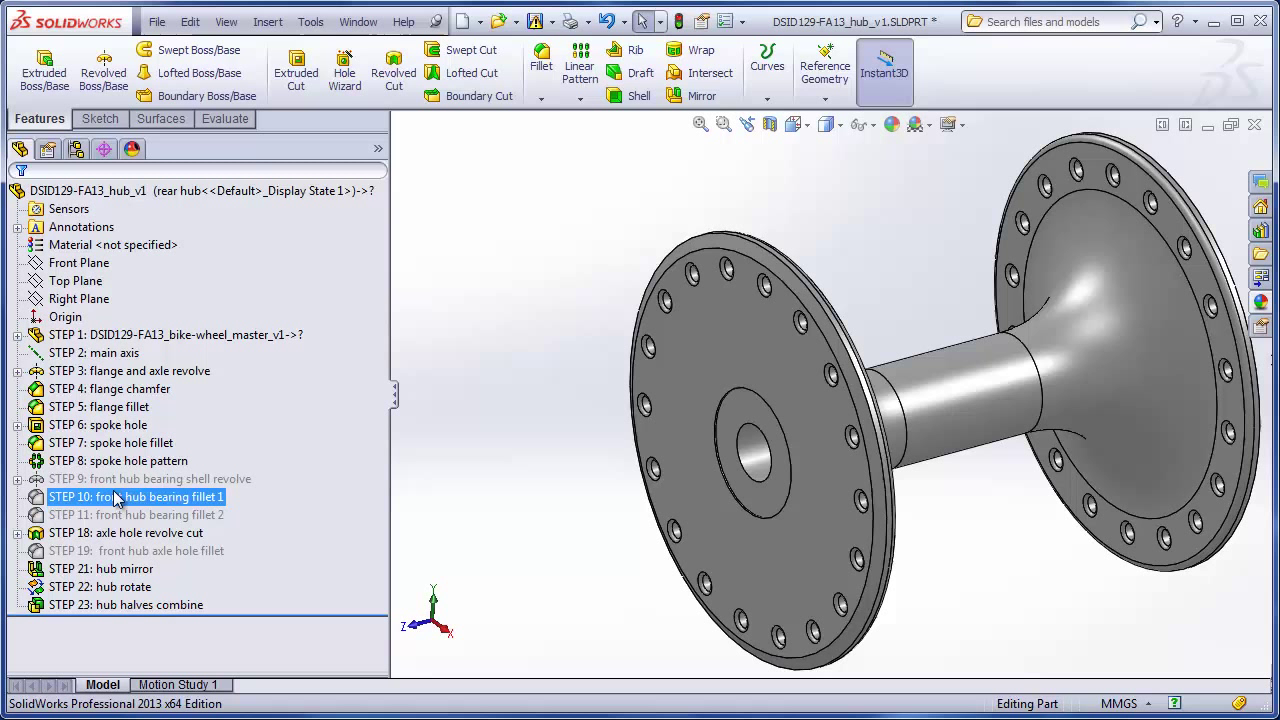
left_click(117, 515)
left_click(117, 533)
left_click(117, 551)
left_click(422, 521)
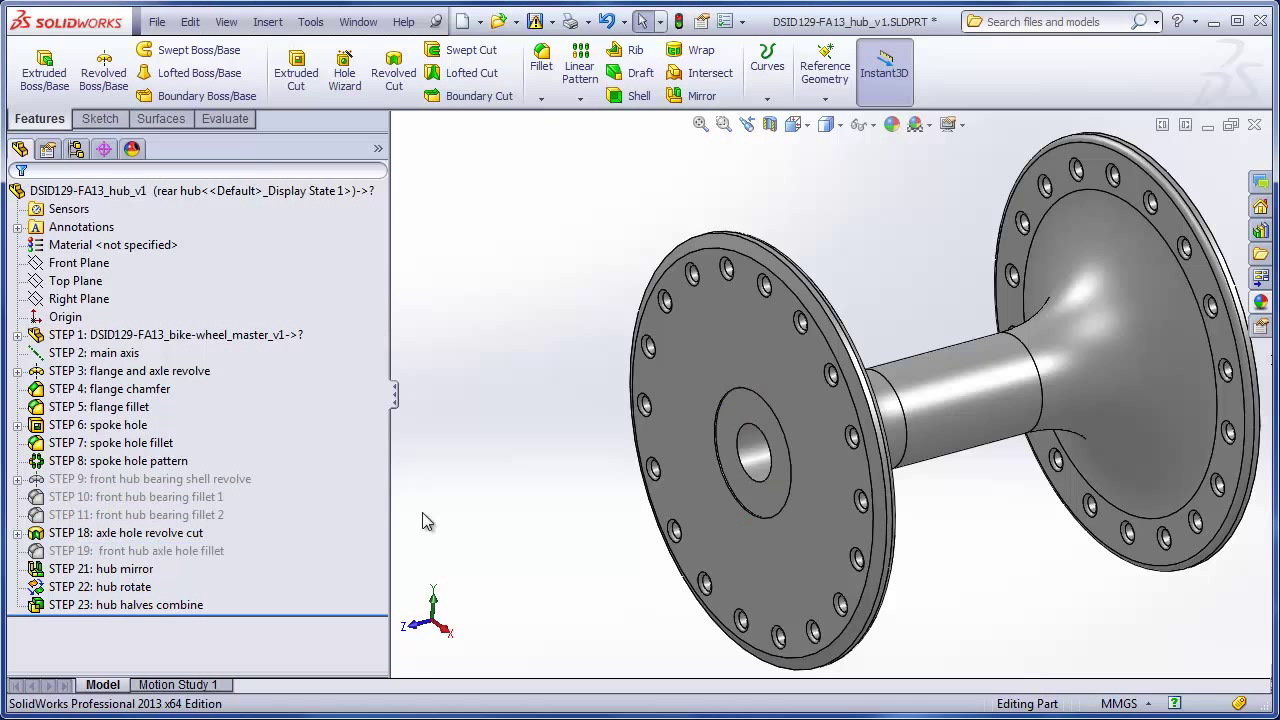
left_click(248, 482)
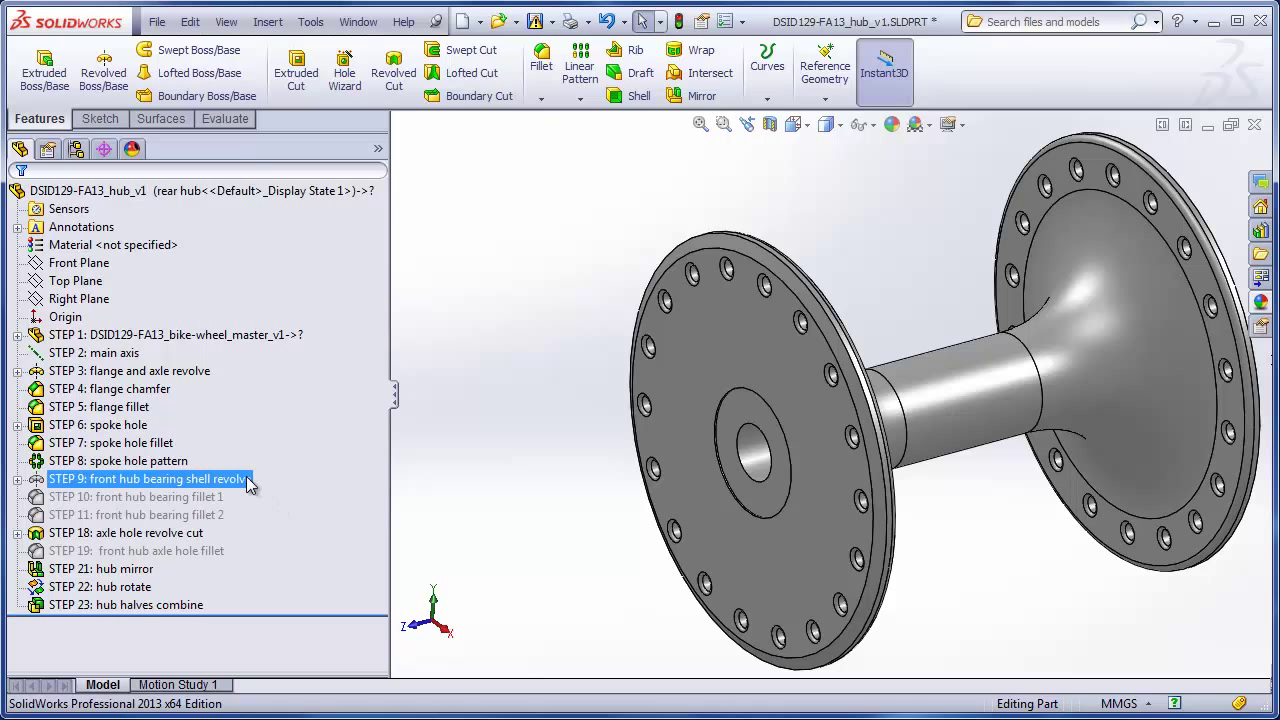
left_click(422, 482)
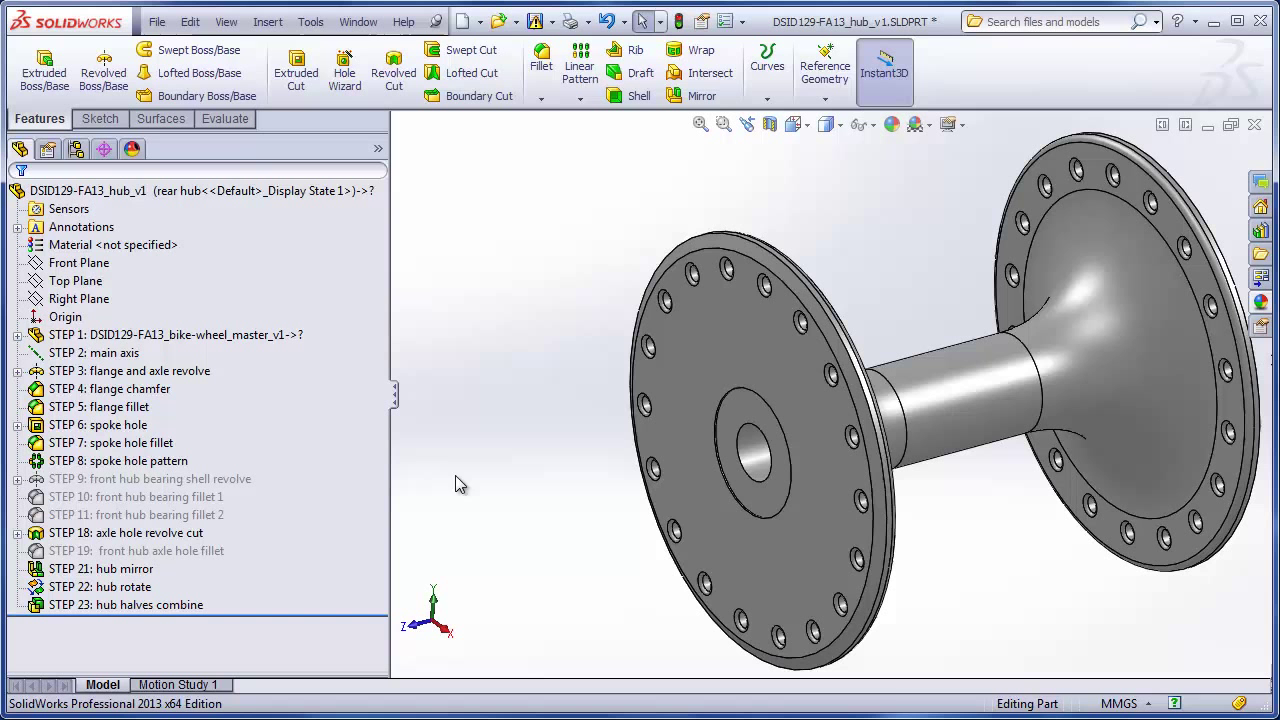
Locate the axle hole revolve cut, then roll the history back to just below STEP 11.
left_click(755, 465)
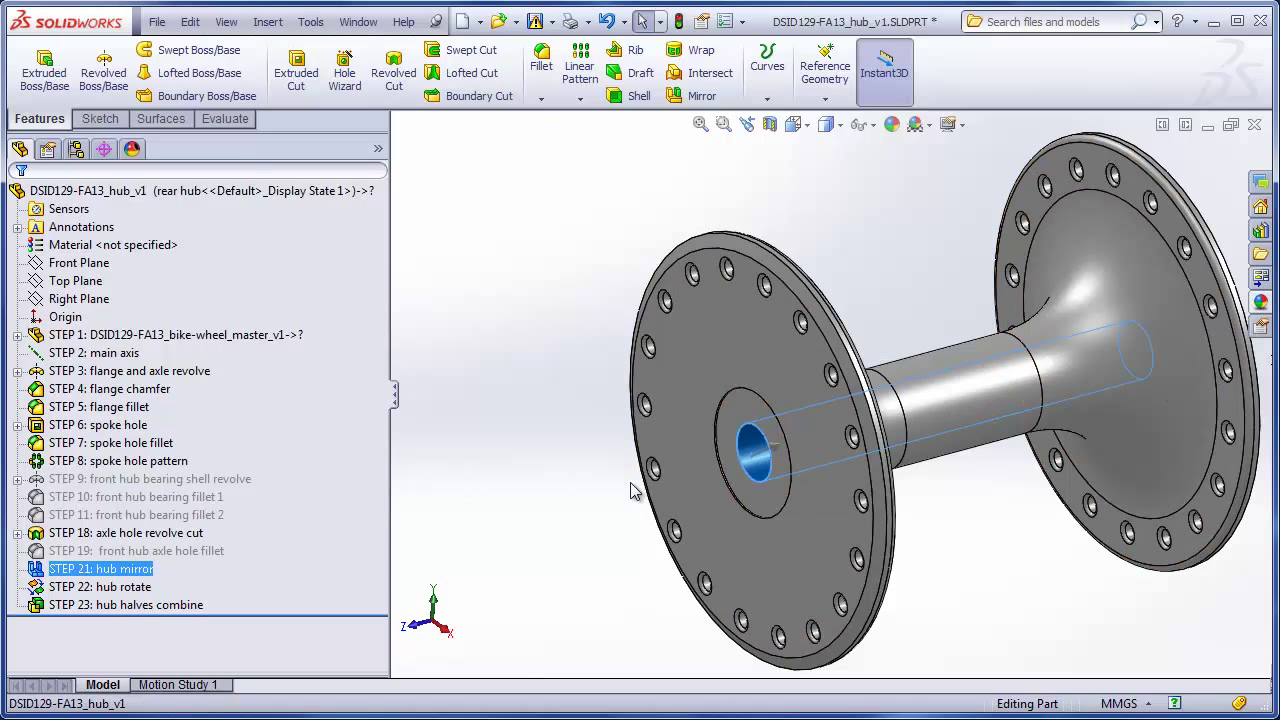
left_click(552, 503)
left_click(142, 536)
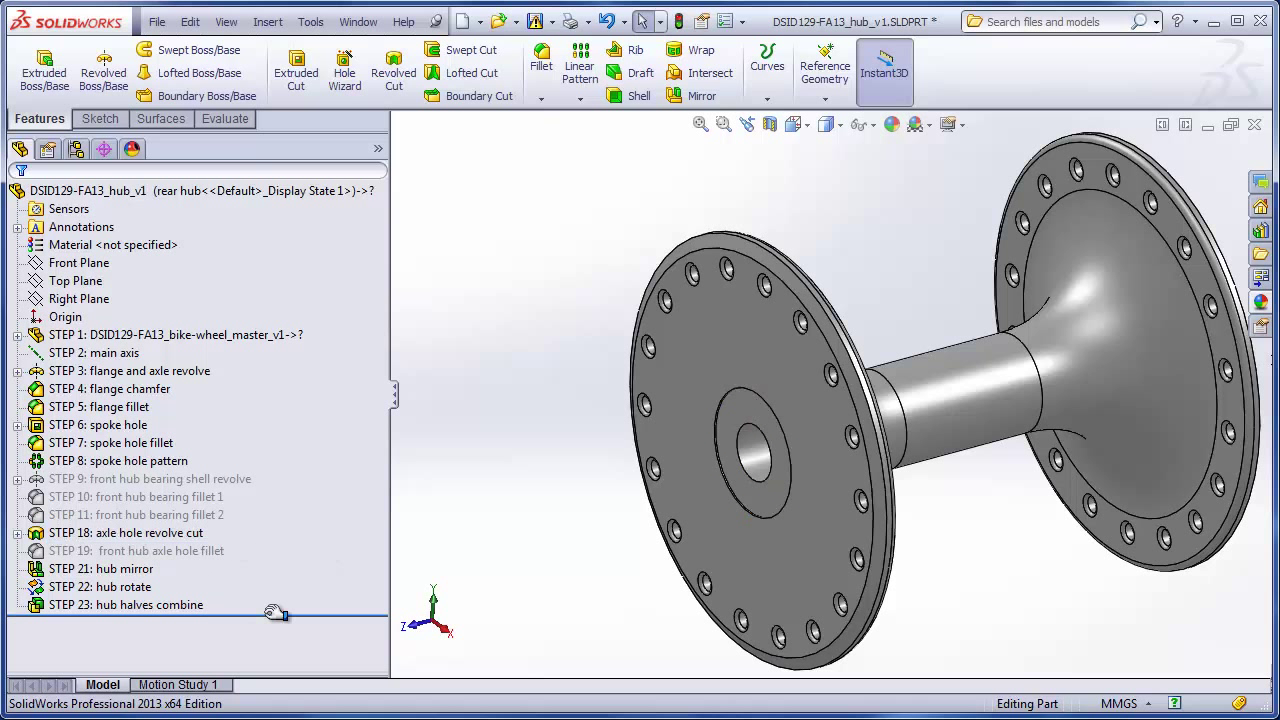
left_click_drag(275, 614, 297, 525)
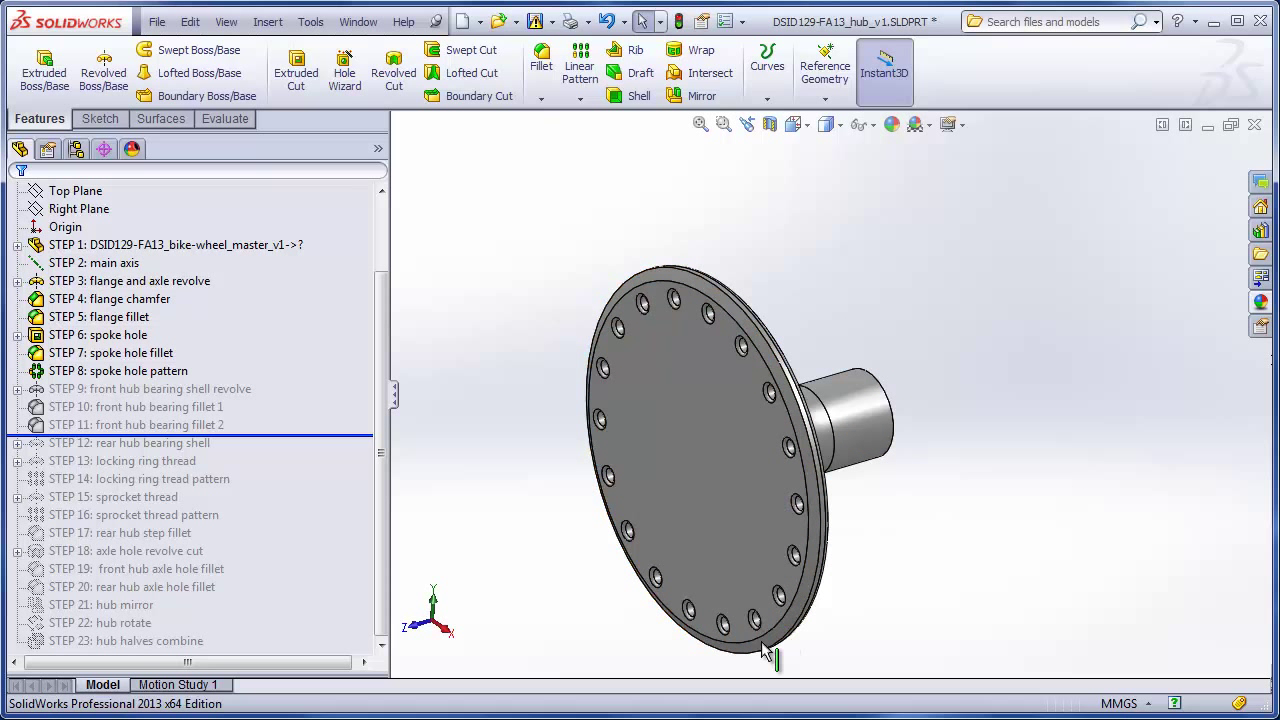
Roll forward past STEP 12 so the rear hub bearing shell appears, and orbit to inspect it.
left_click(181, 447)
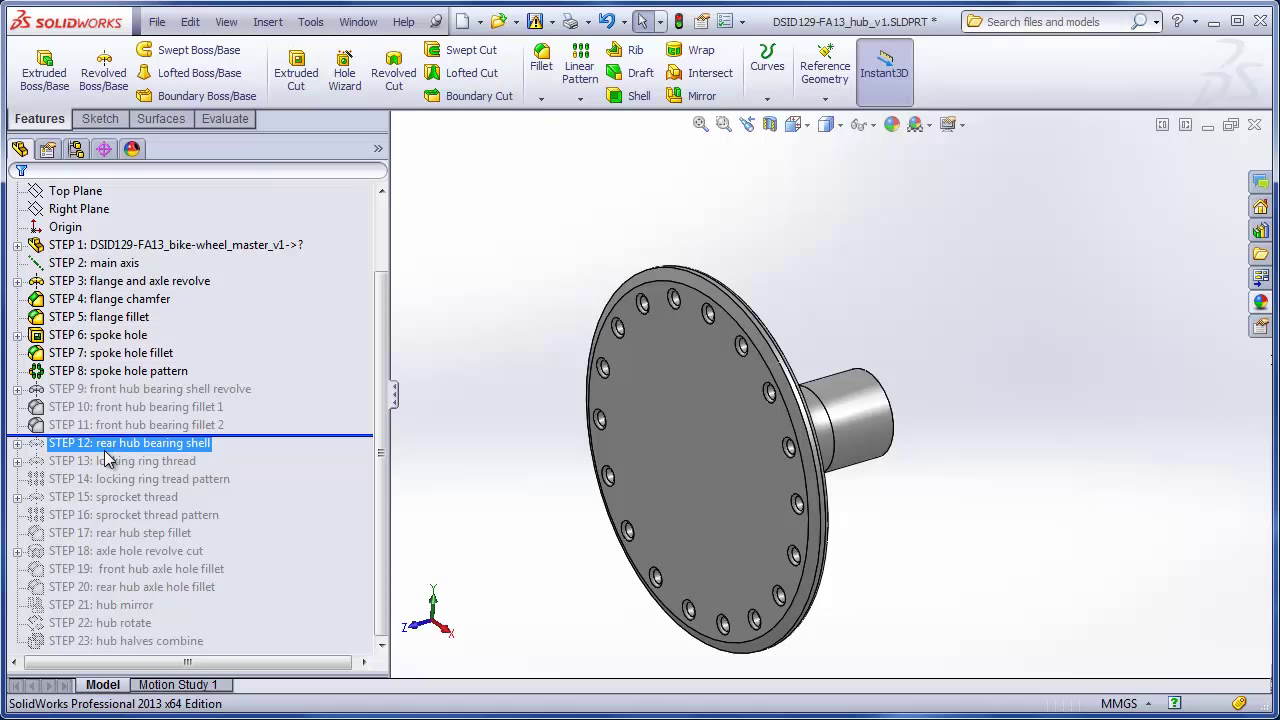
left_click_drag(108, 458, 275, 490)
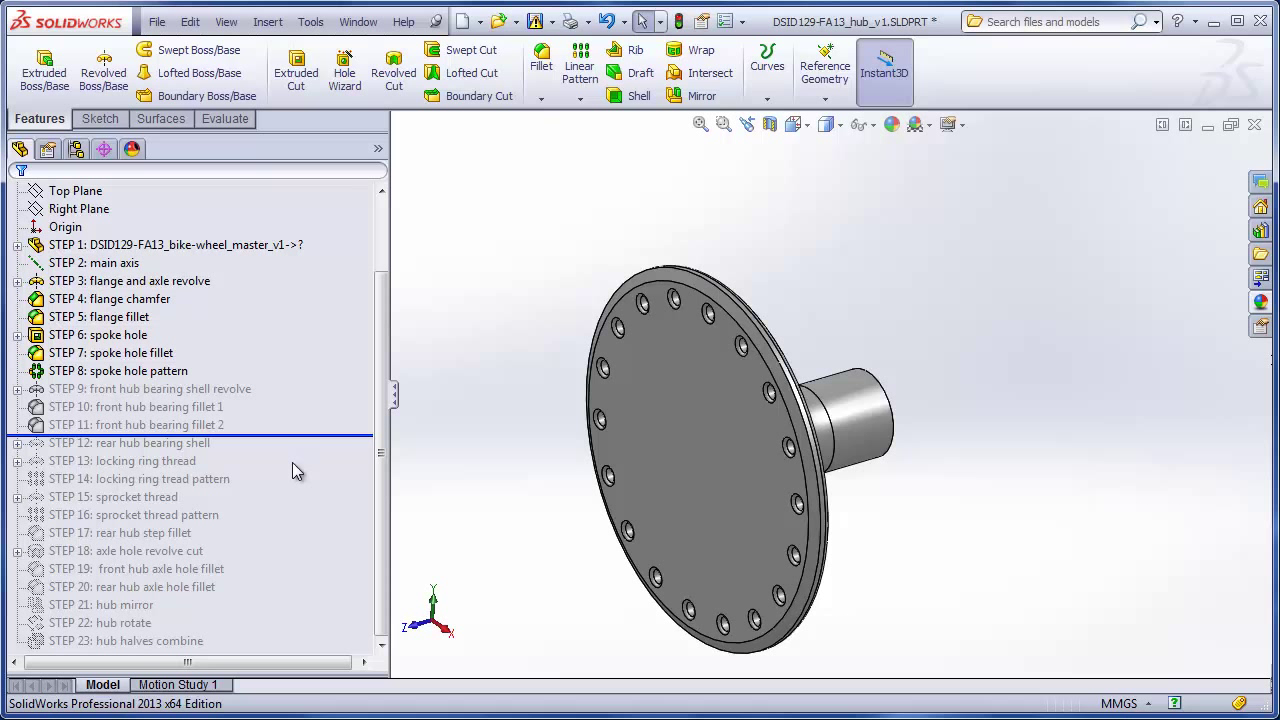
left_click_drag(314, 437, 358, 449)
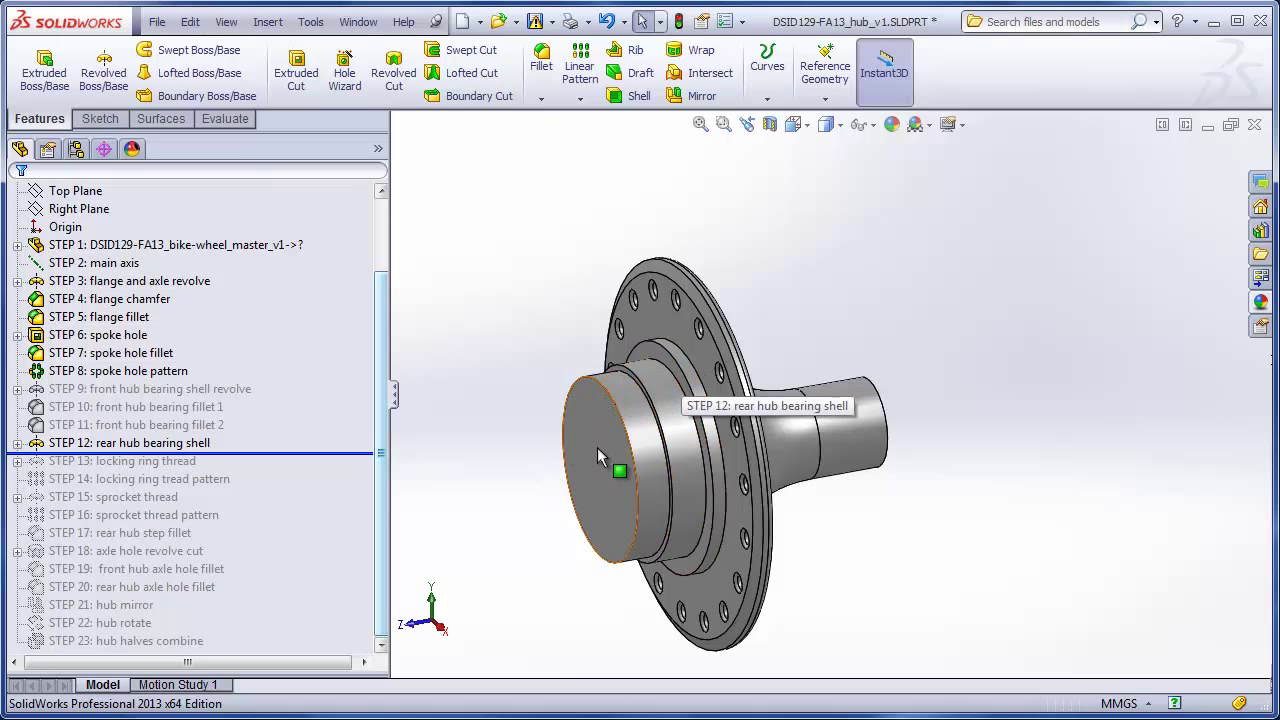
middle_click_drag(597, 457, 634, 381)
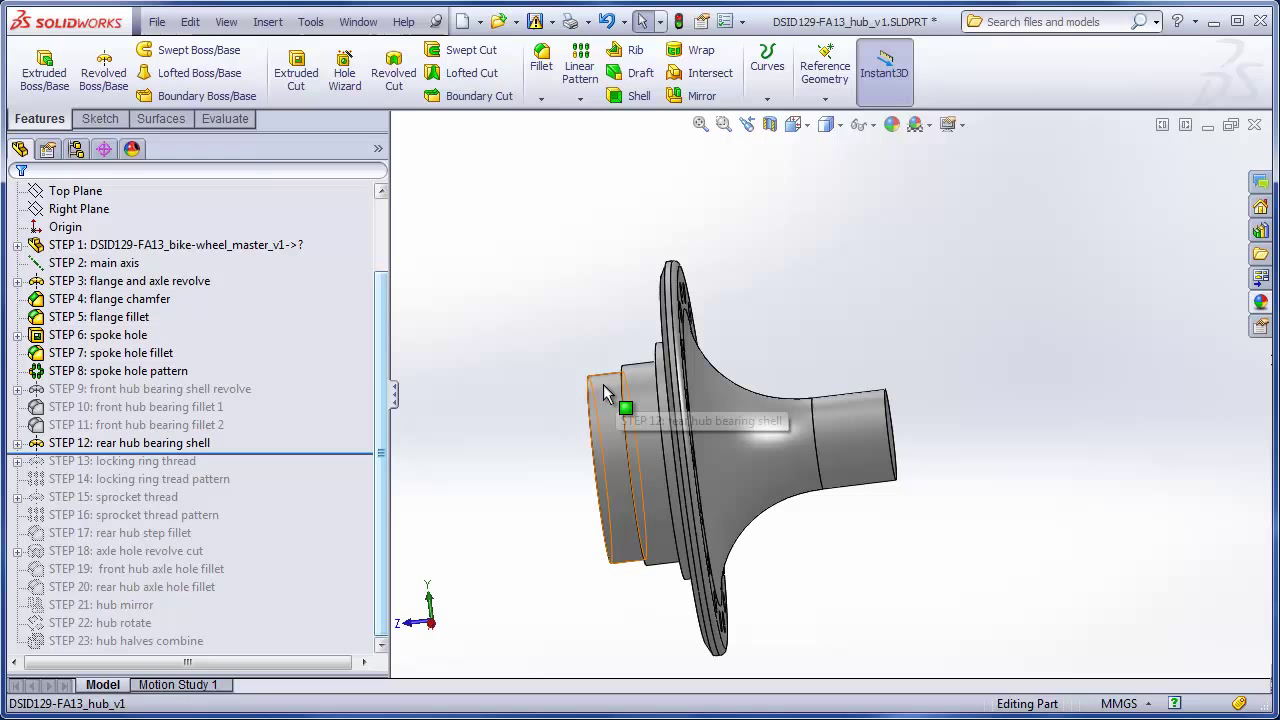
scroll(628, 405, "down", 3)
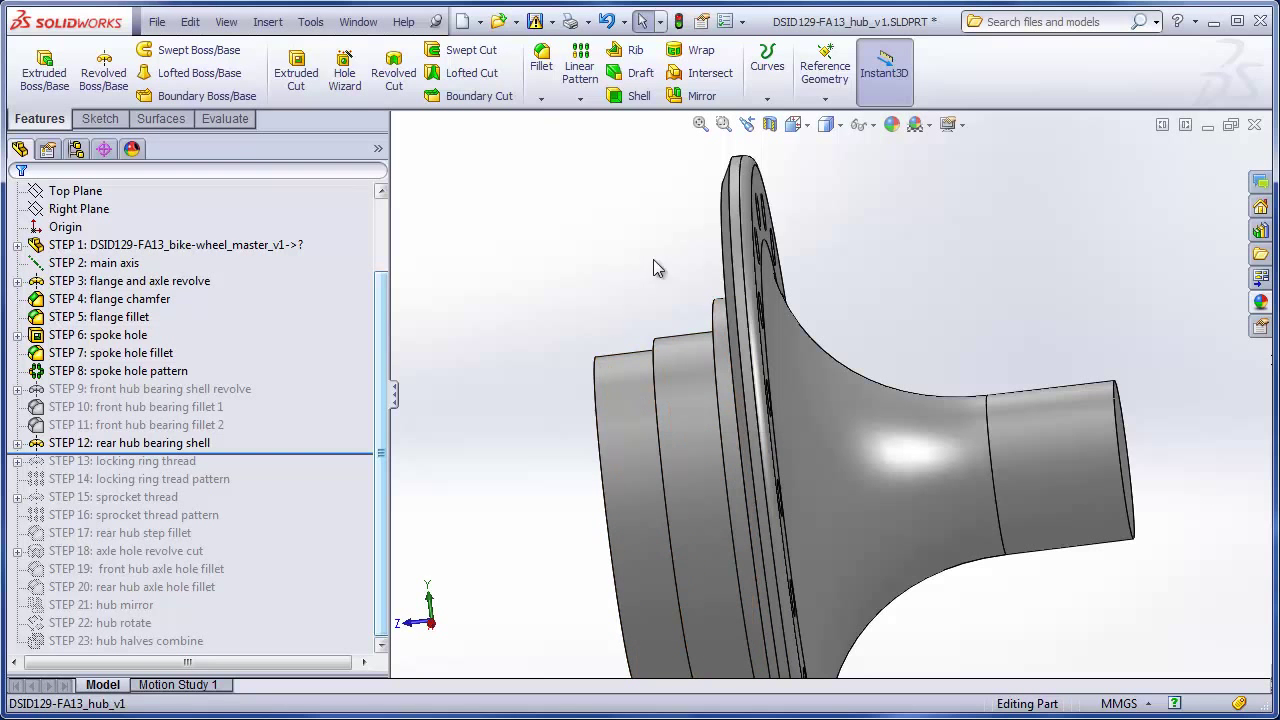
Roll back above STEP 12 and toggle Hide All Types to show sketches, axes and planes.
key("f")
middle_click_drag(757, 543, 812, 575)
left_click_drag(363, 453, 363, 434)
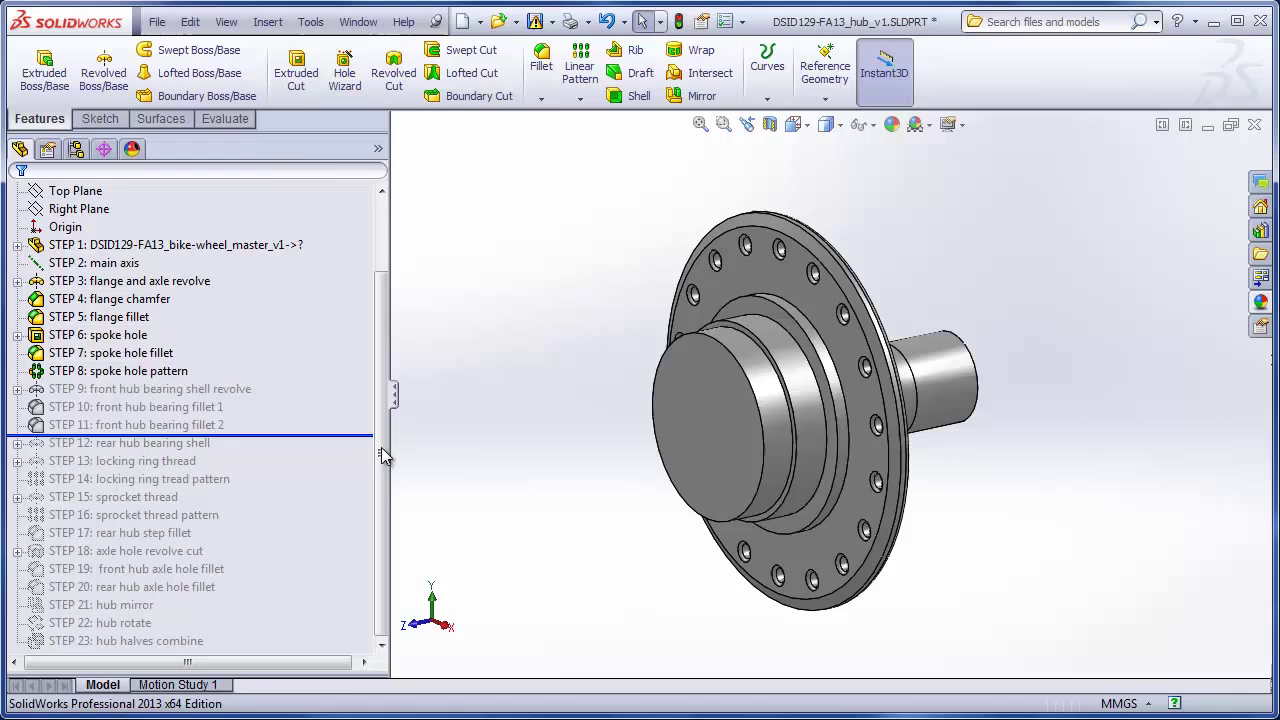
left_click(226, 22)
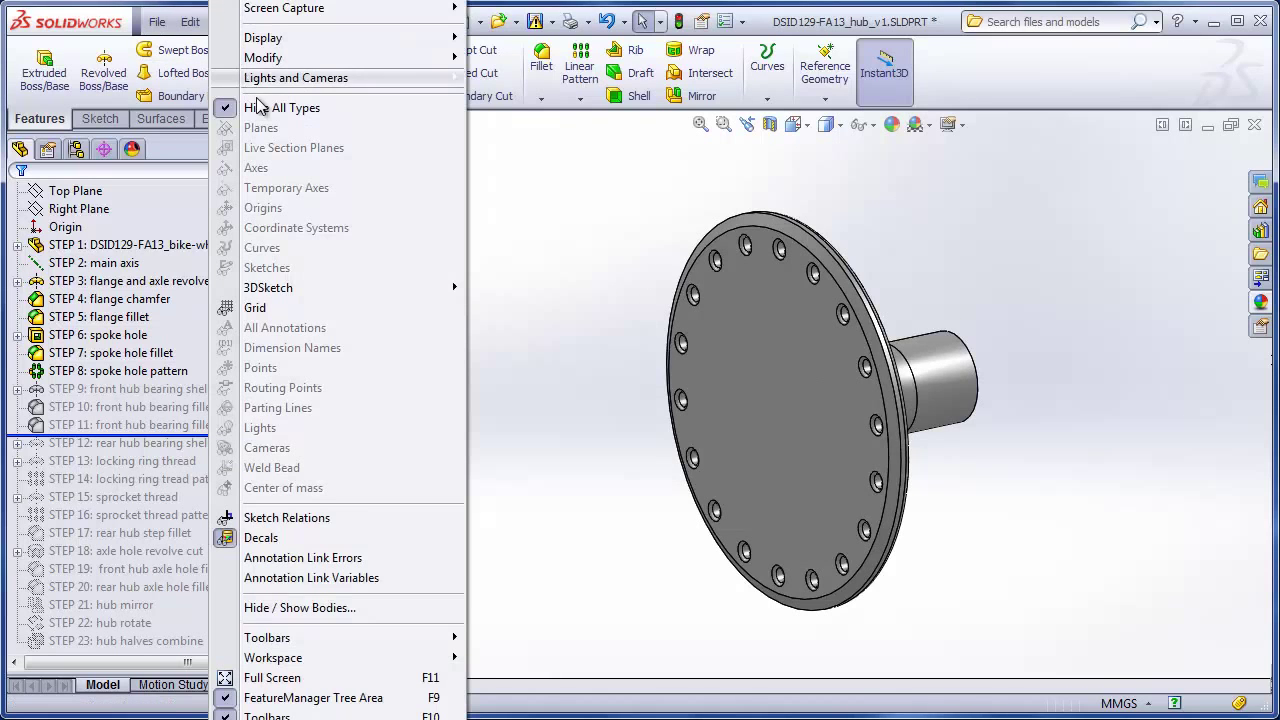
left_click(290, 106)
middle_click_drag(668, 540, 620, 506)
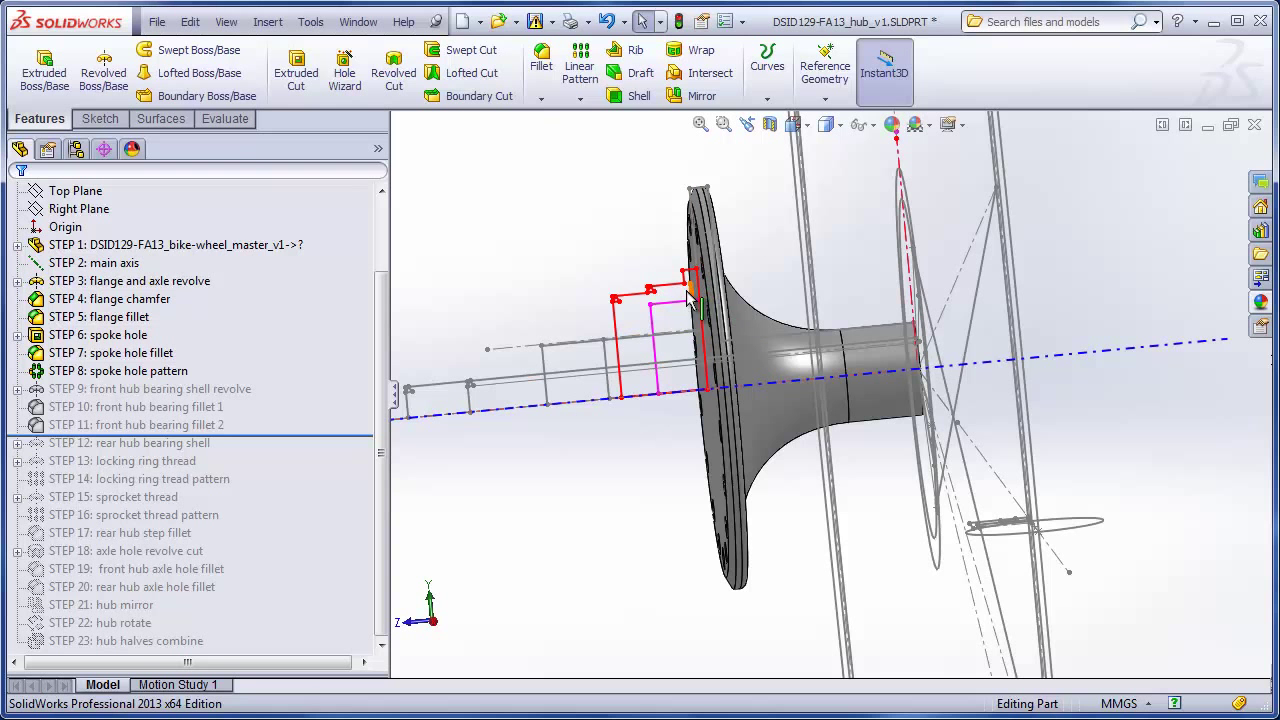
scroll(695, 288, "down", 4)
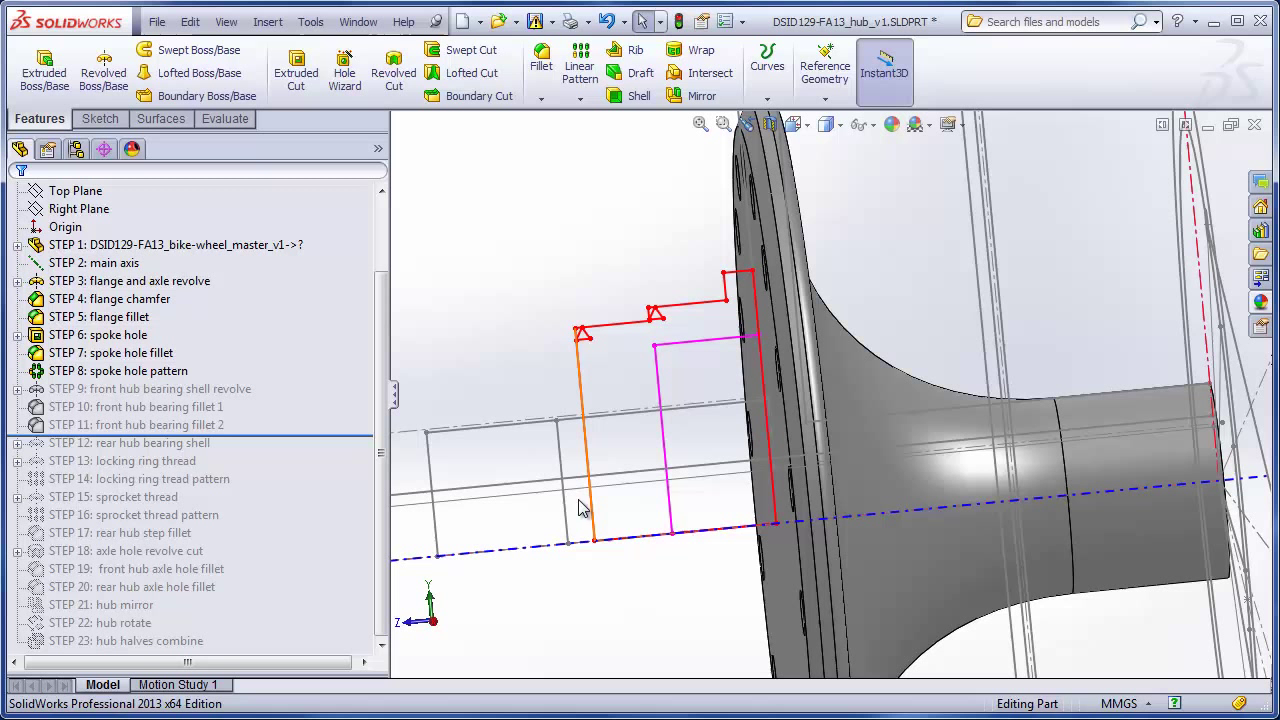
scroll(385, 300, "up", 3)
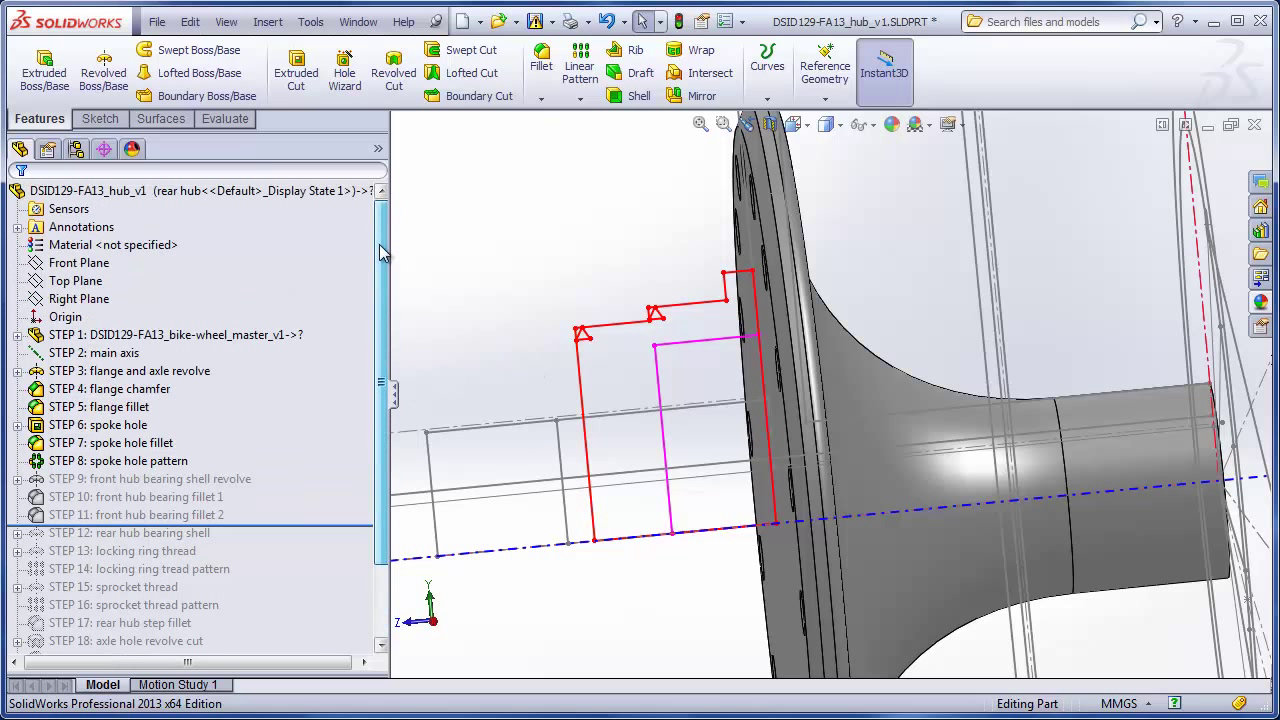
Start a new sketch, Sketch19, on the Right Plane.
left_click(100, 118)
left_click(36, 70)
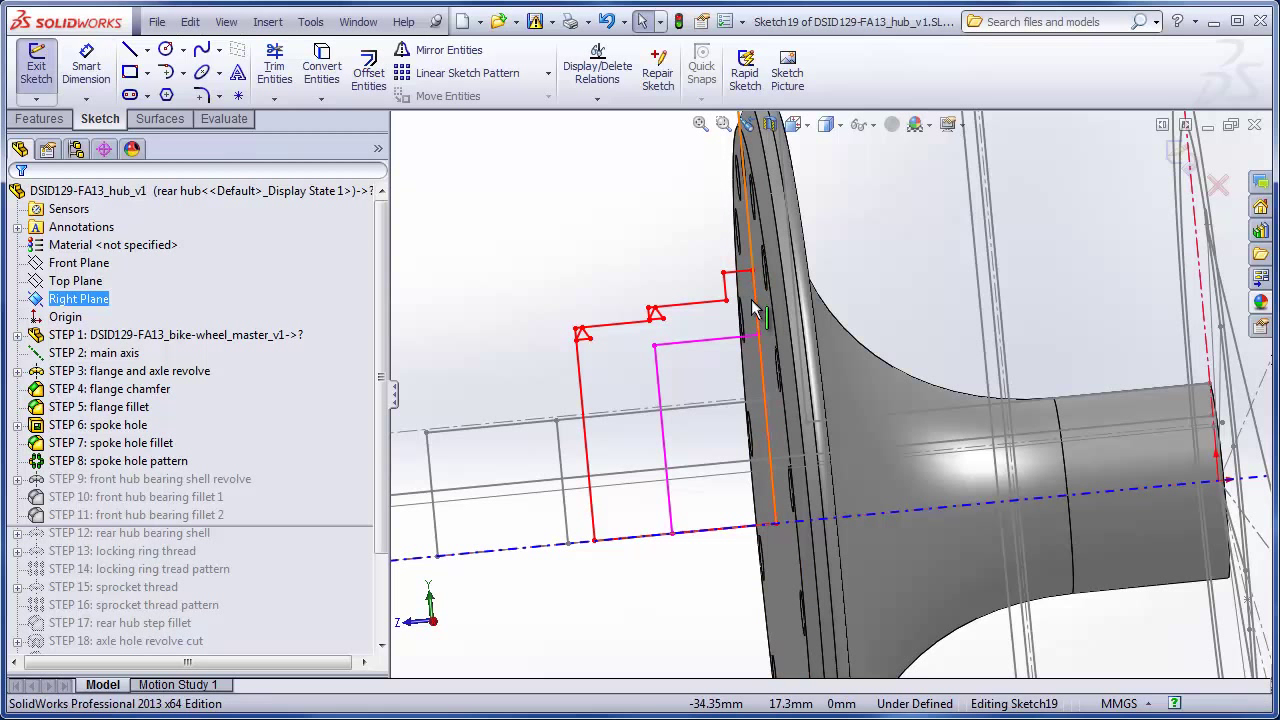
scroll(745, 300, "down", 3)
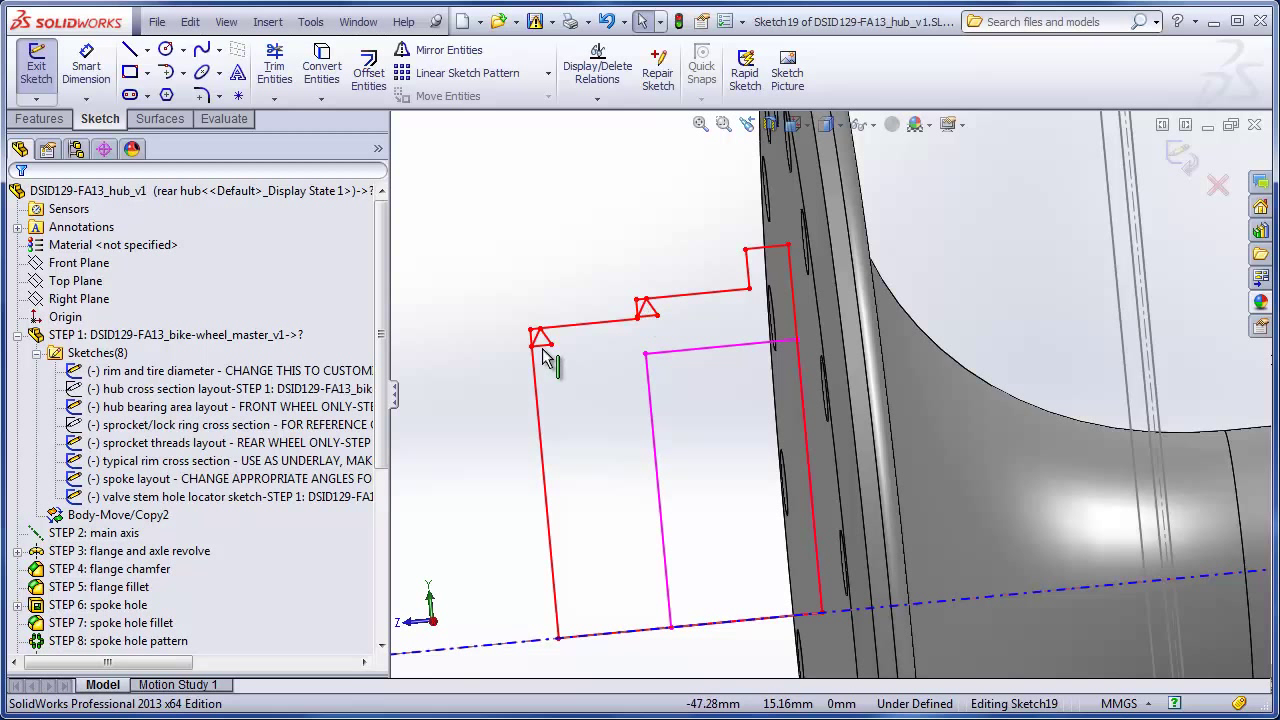
scroll(623, 348, "down", 3)
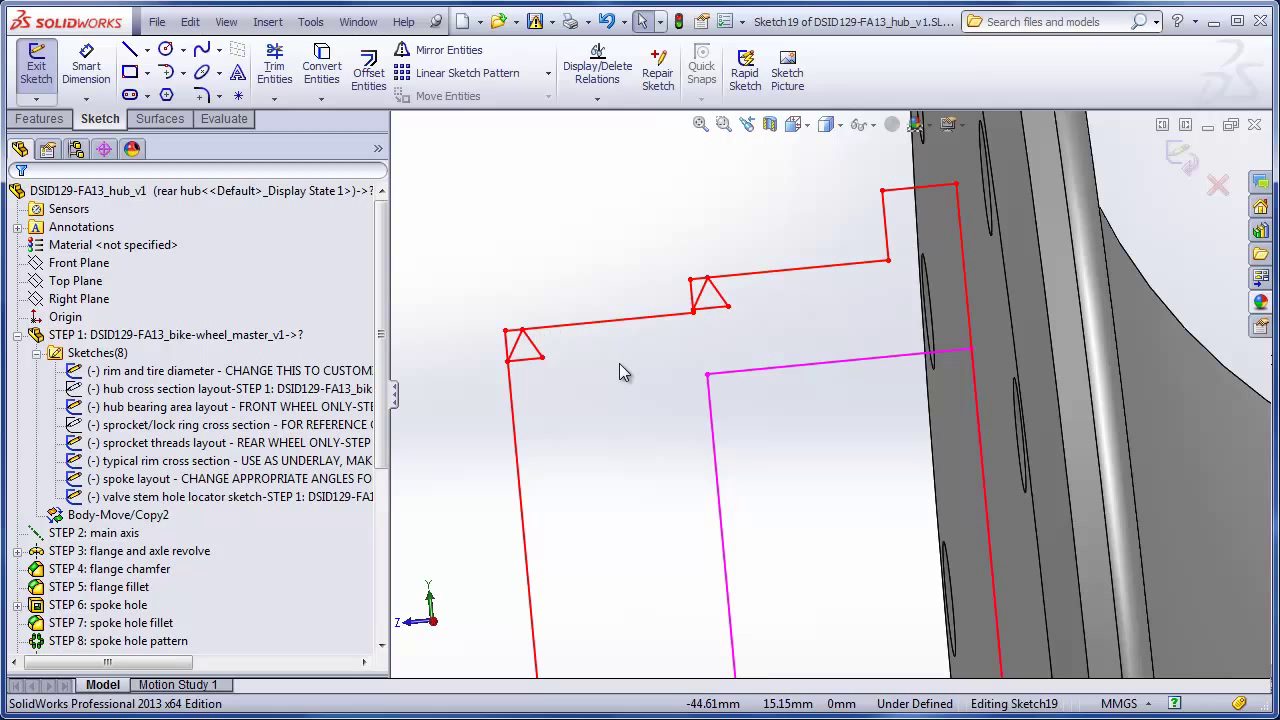
Convert the sprocket thread layout lines, including the left vertical edge, into Sketch19.
left_click(321, 65)
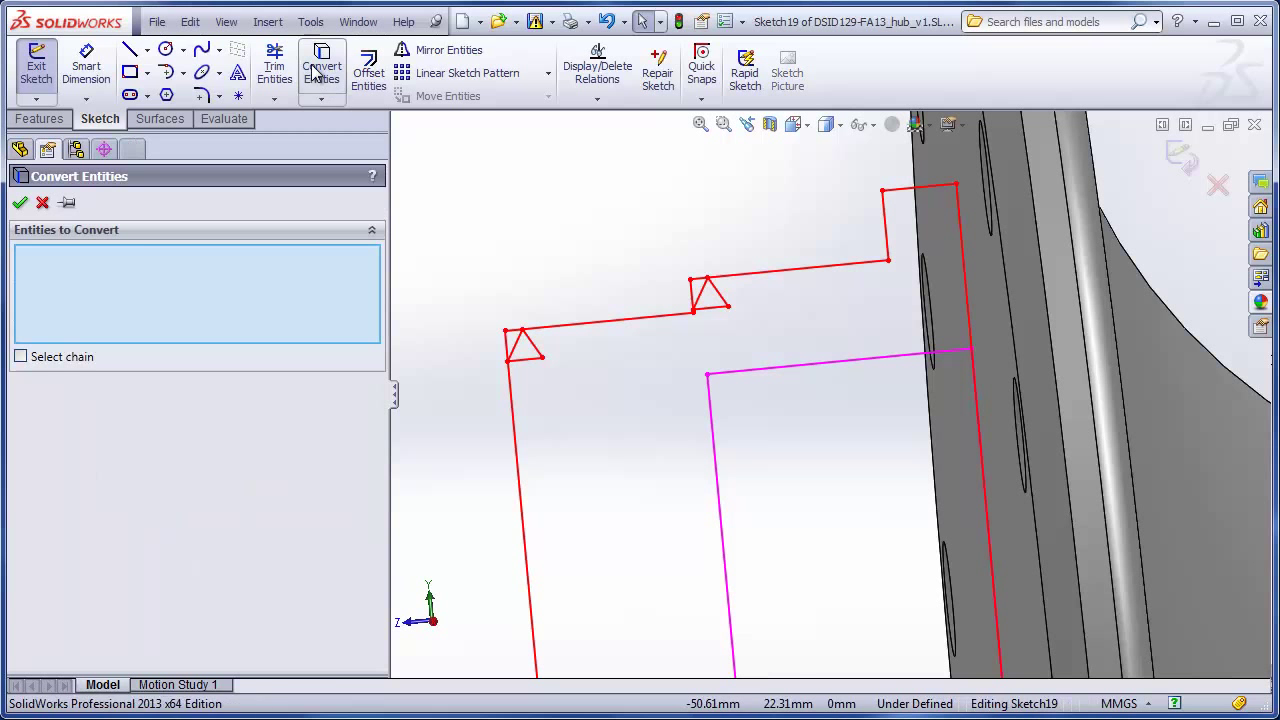
left_click(960, 222)
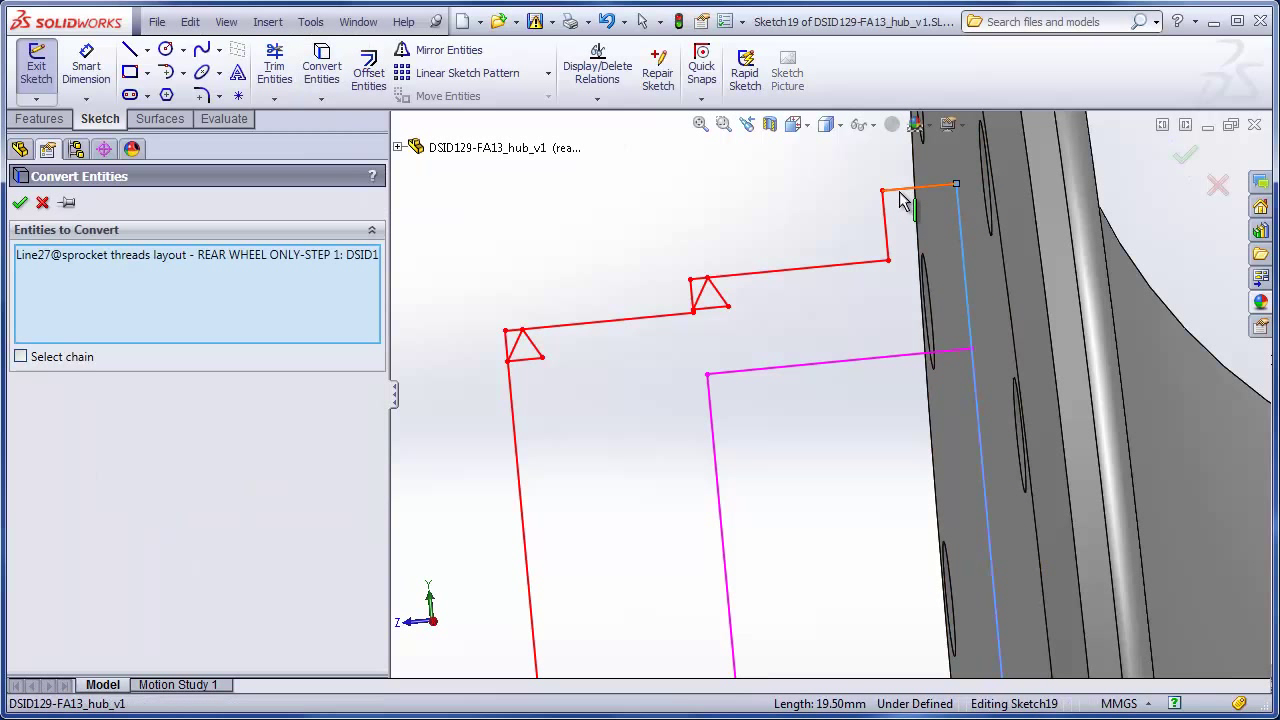
left_click(912, 189)
left_click(888, 222)
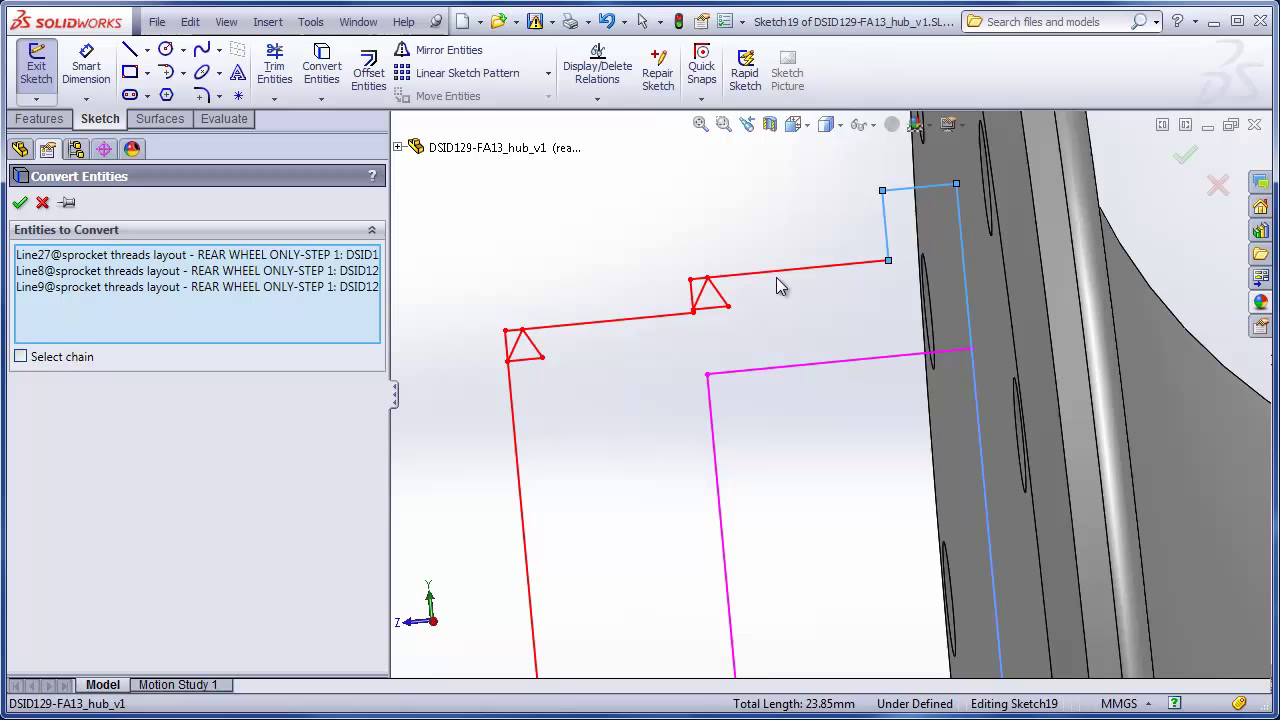
left_click(713, 316)
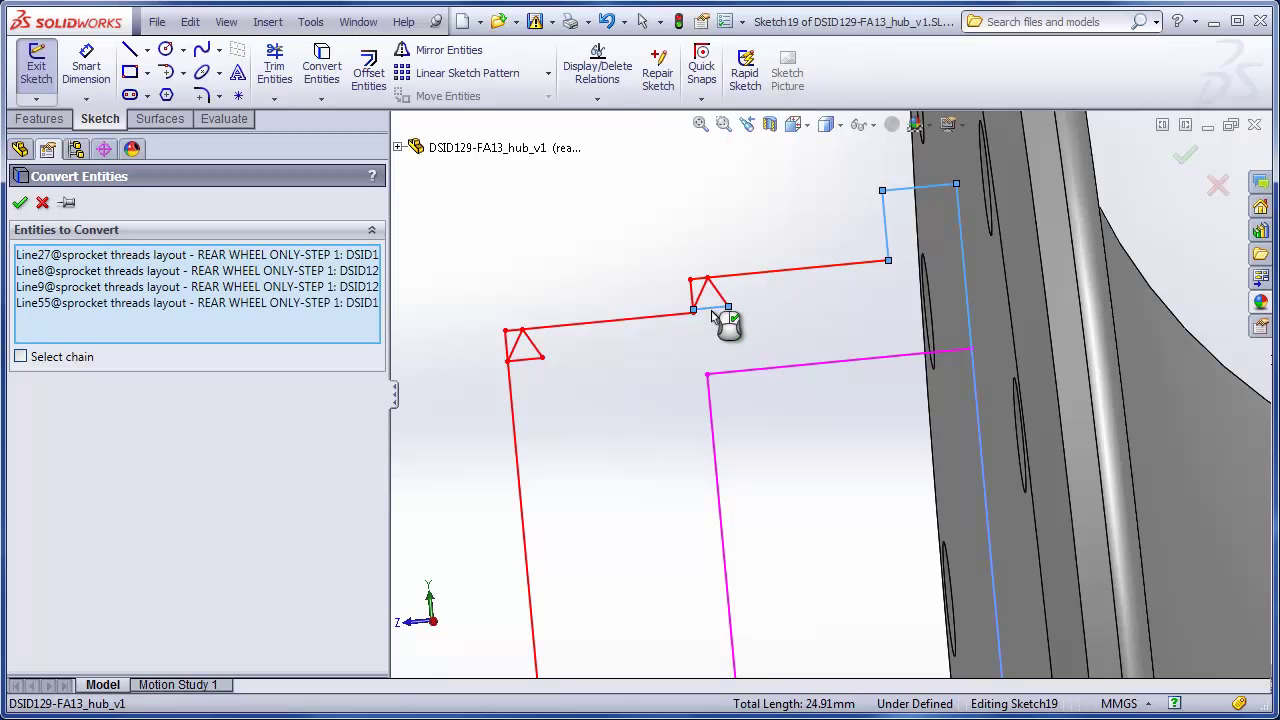
left_click(530, 361)
left_click(523, 425)
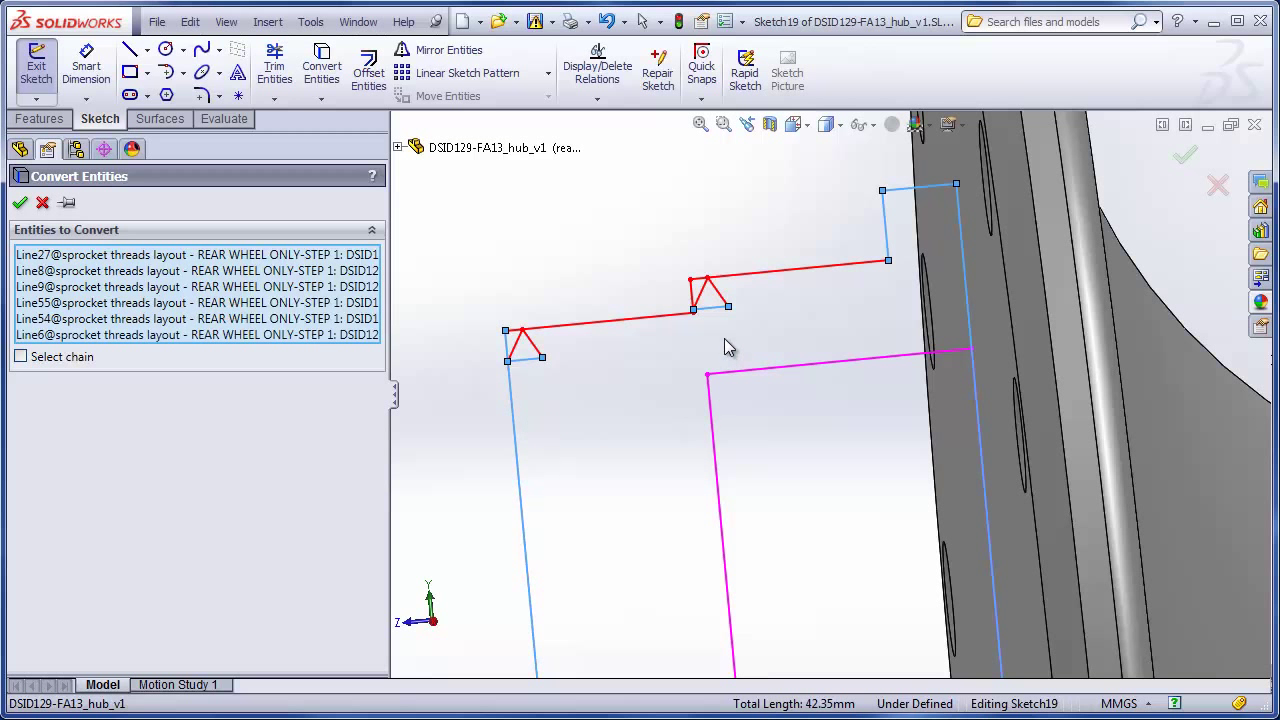
scroll(725, 345, "down", 10)
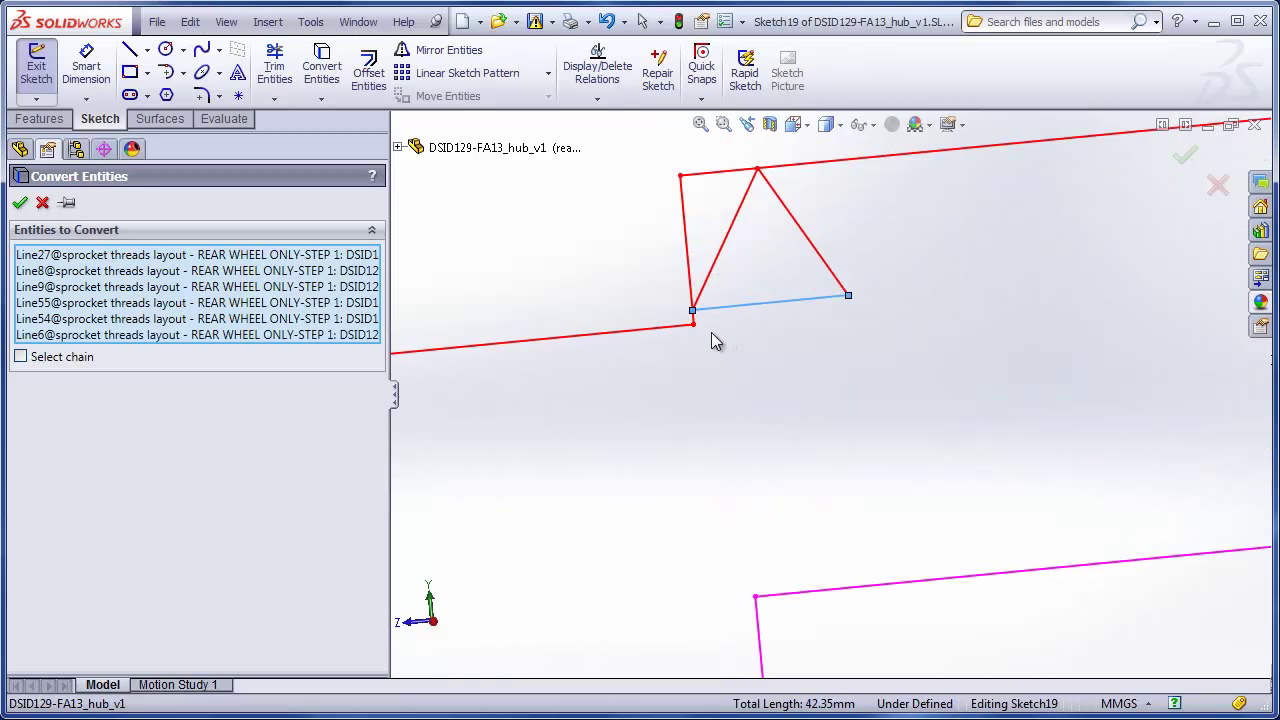
left_click(685, 225)
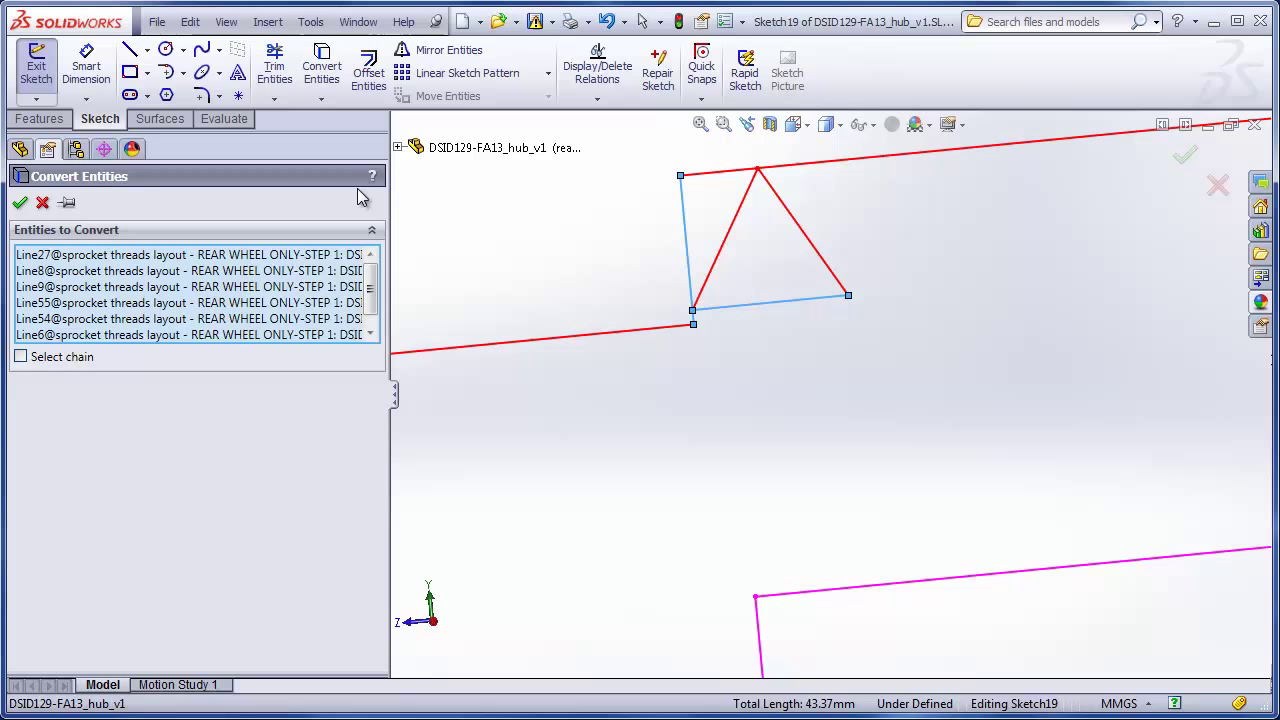
Confirm the conversion, hide the other sketches, and drag the converted lines' endpoints to extend them.
left_click(21, 202)
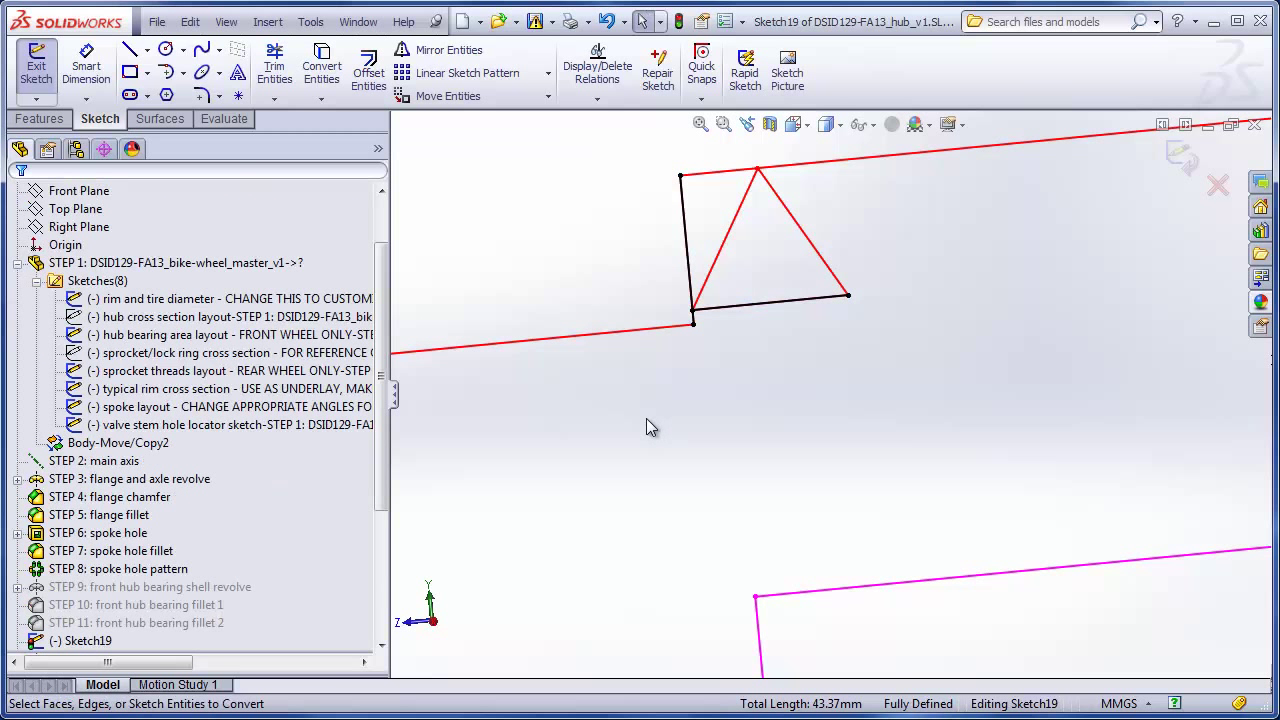
left_click(226, 21)
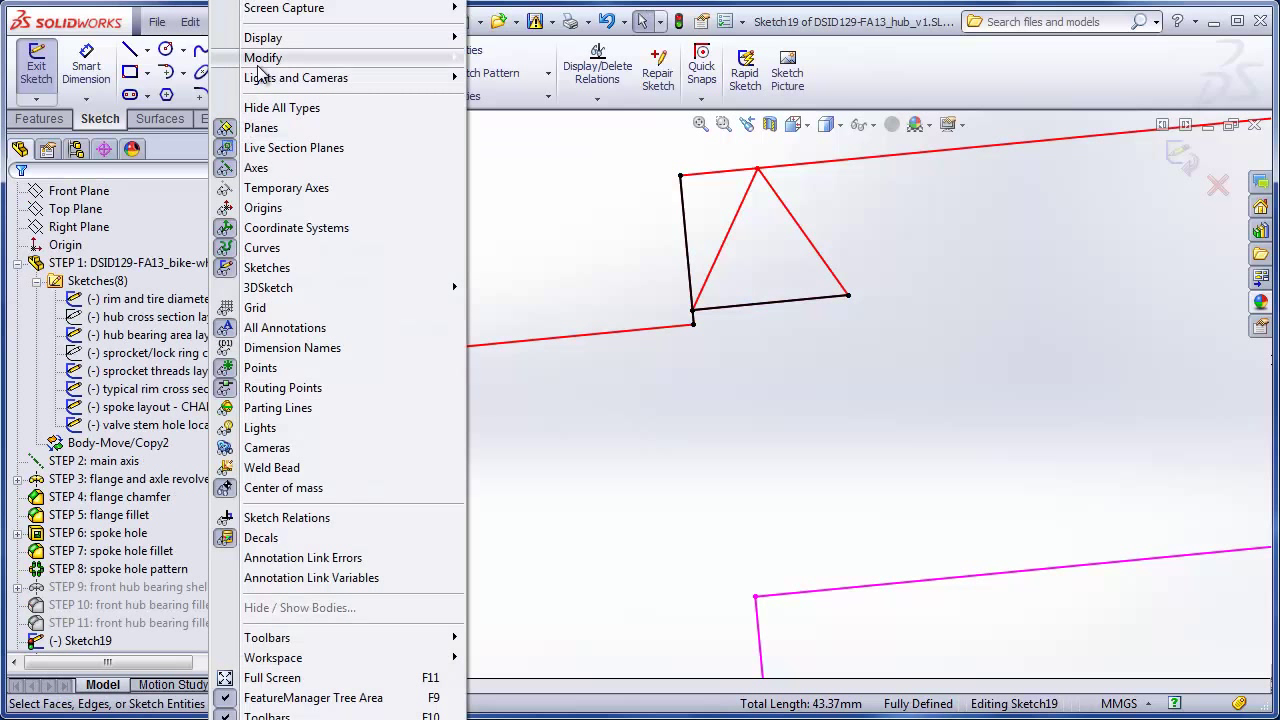
left_click(266, 108)
key("Left")
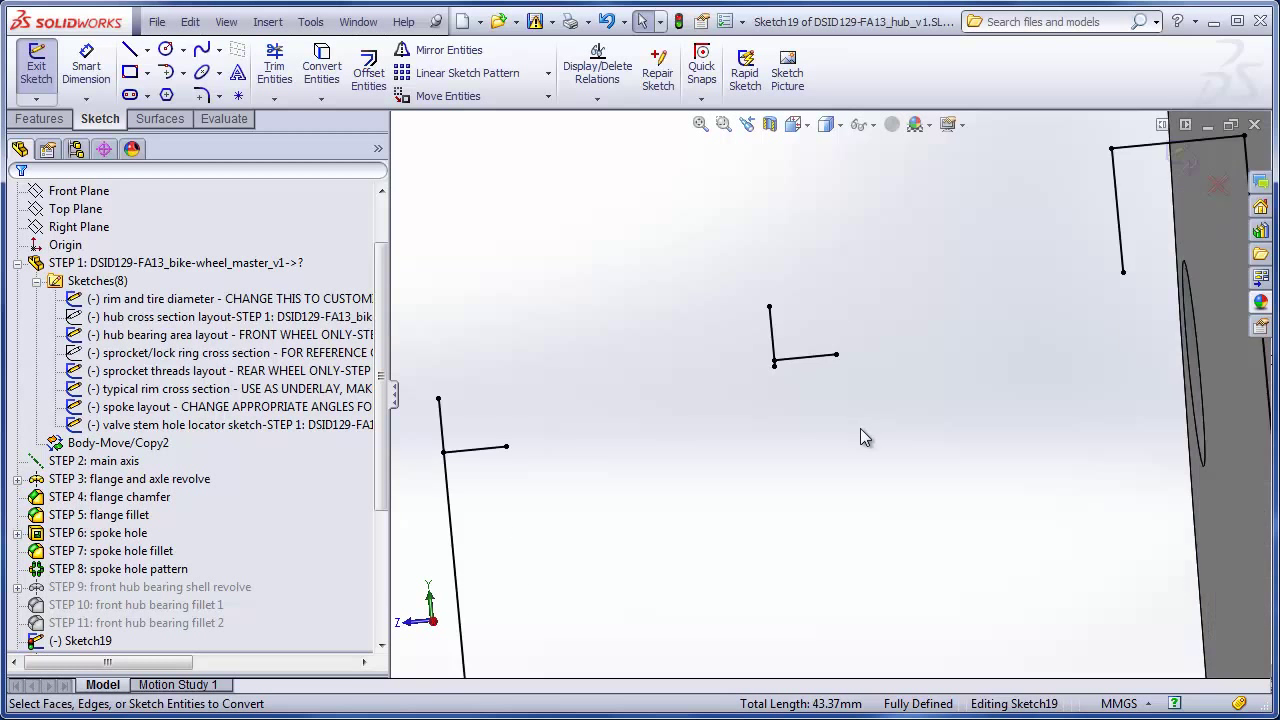
left_click_drag(606, 431, 885, 405)
left_click_drag(792, 376, 806, 471)
left_click(834, 369)
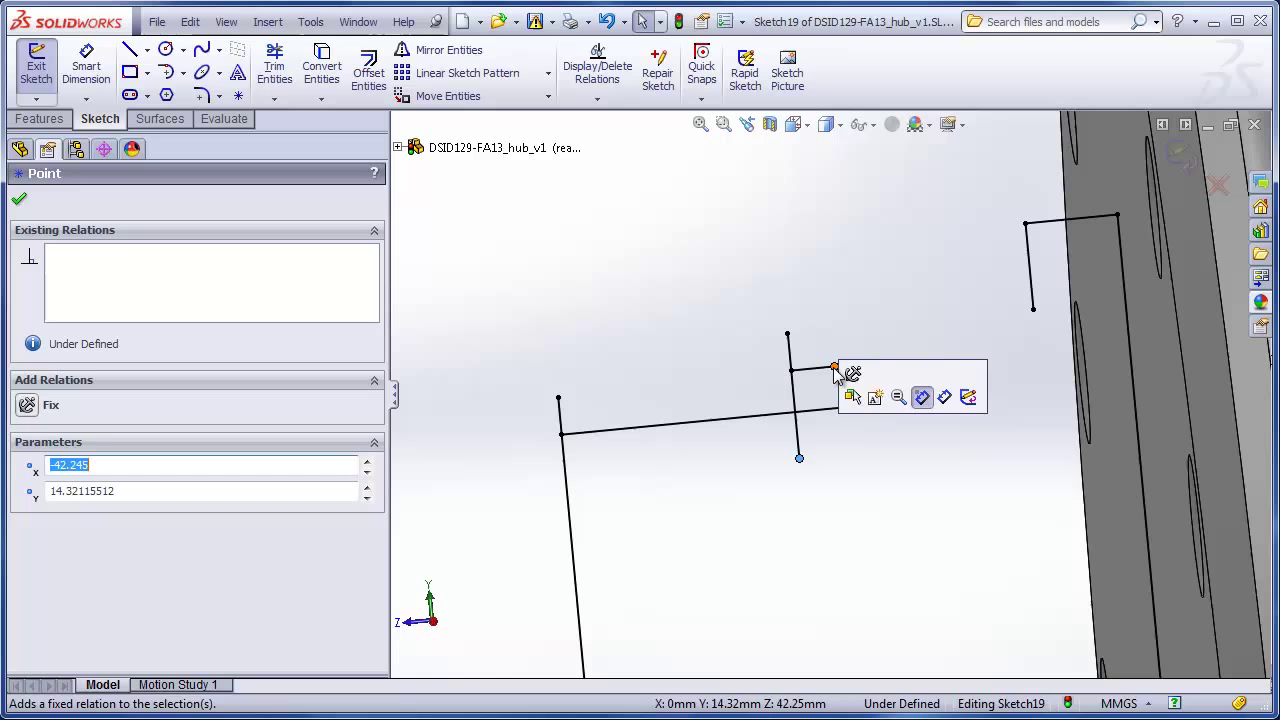
left_click_drag(834, 369, 1060, 355)
left_click(1034, 309)
left_click_drag(1034, 309, 1041, 378)
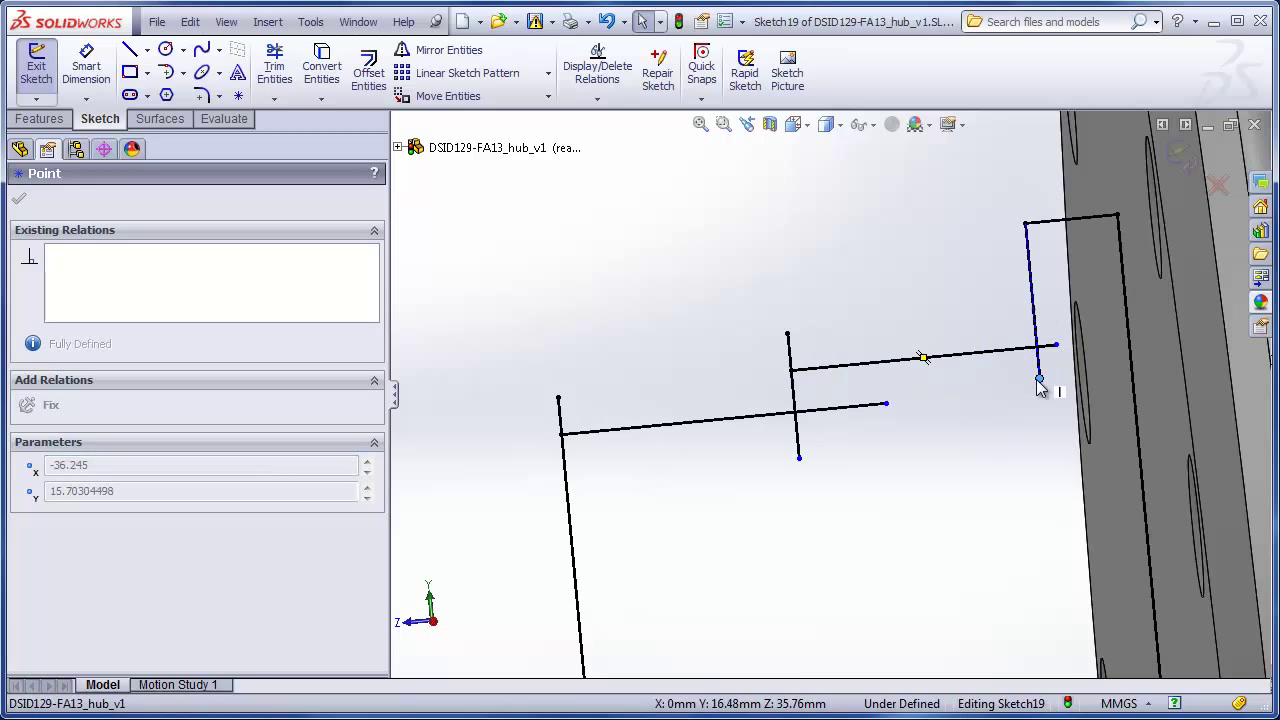
left_click(724, 276)
Power-trim the leftover stubs into a clean stepped outline, then hide the centreline and other sketches.
left_click(226, 22)
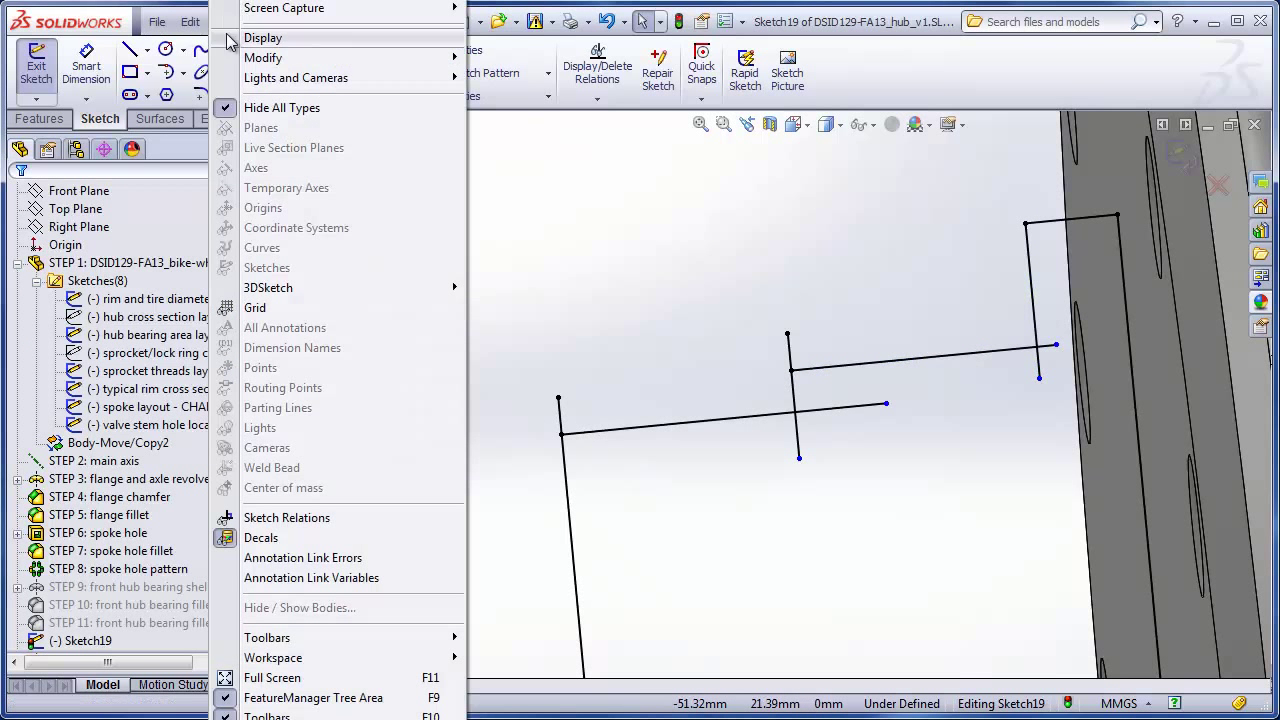
left_click(265, 106)
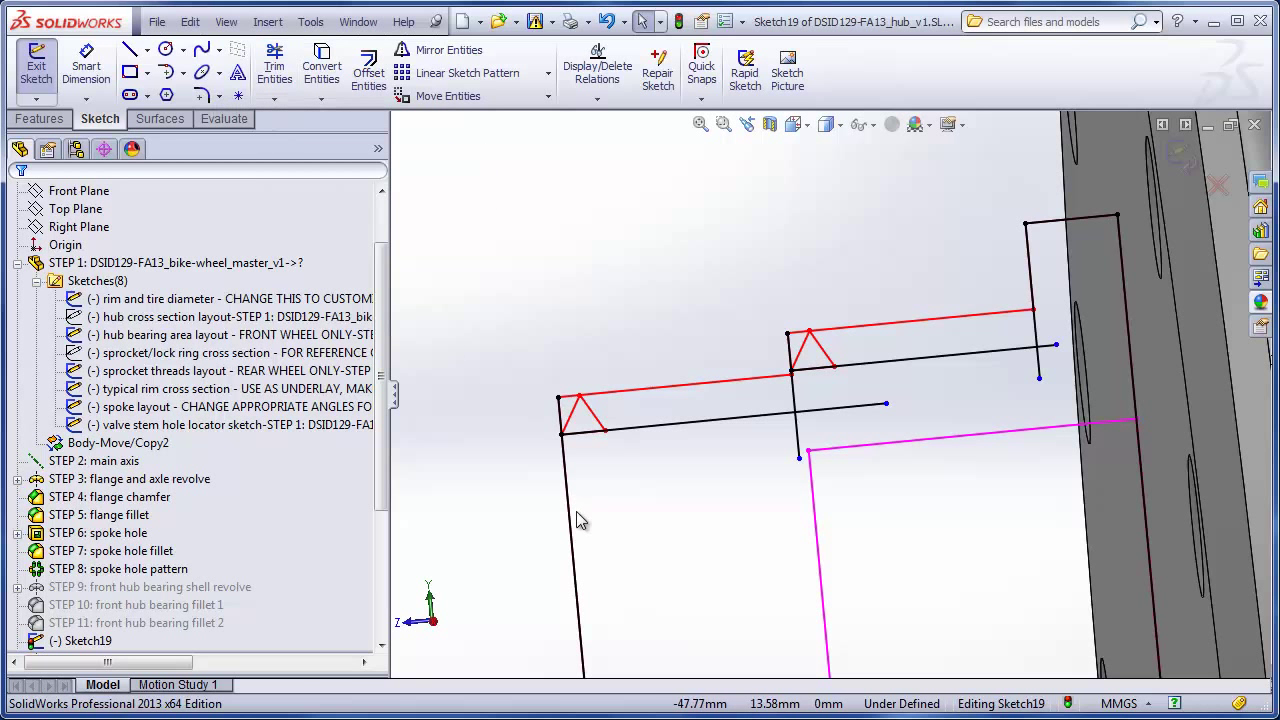
left_click(284, 92)
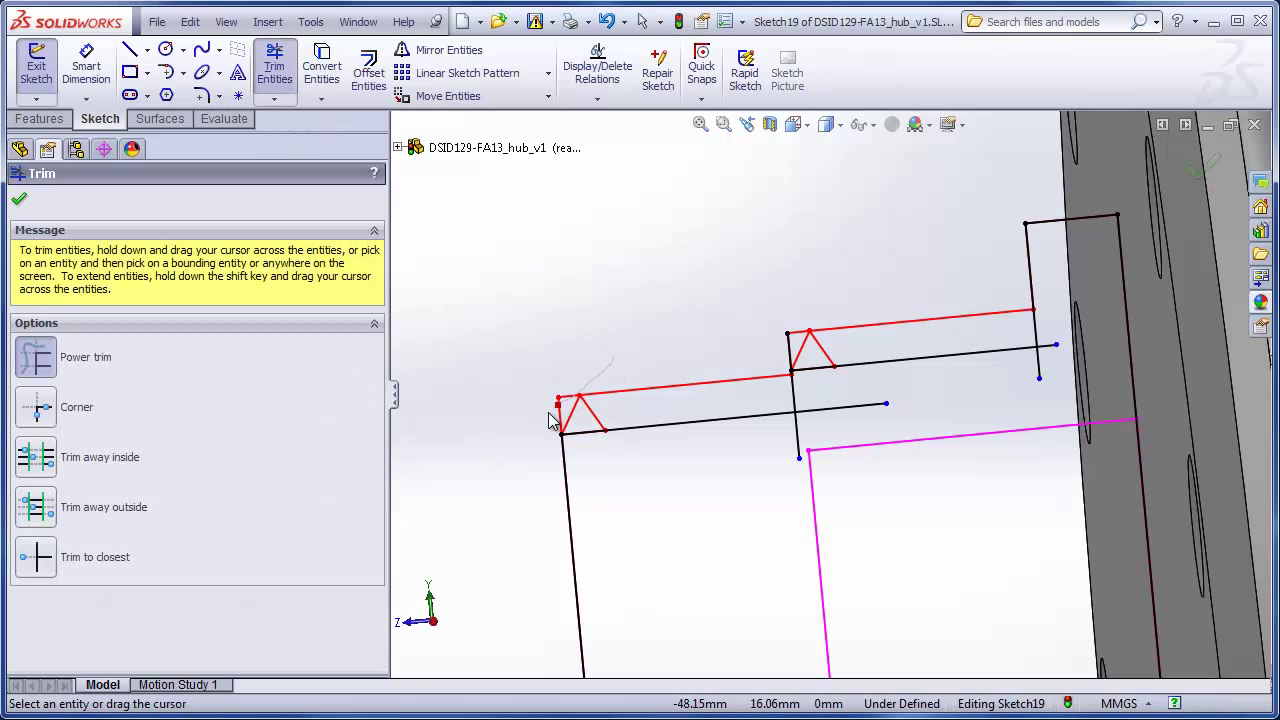
mouse_move(818, 450)
left_mouse_down()
mouse_move(831, 303)
mouse_move(783, 357)
left_mouse_up()
left_click_drag(1050, 352, 1054, 446)
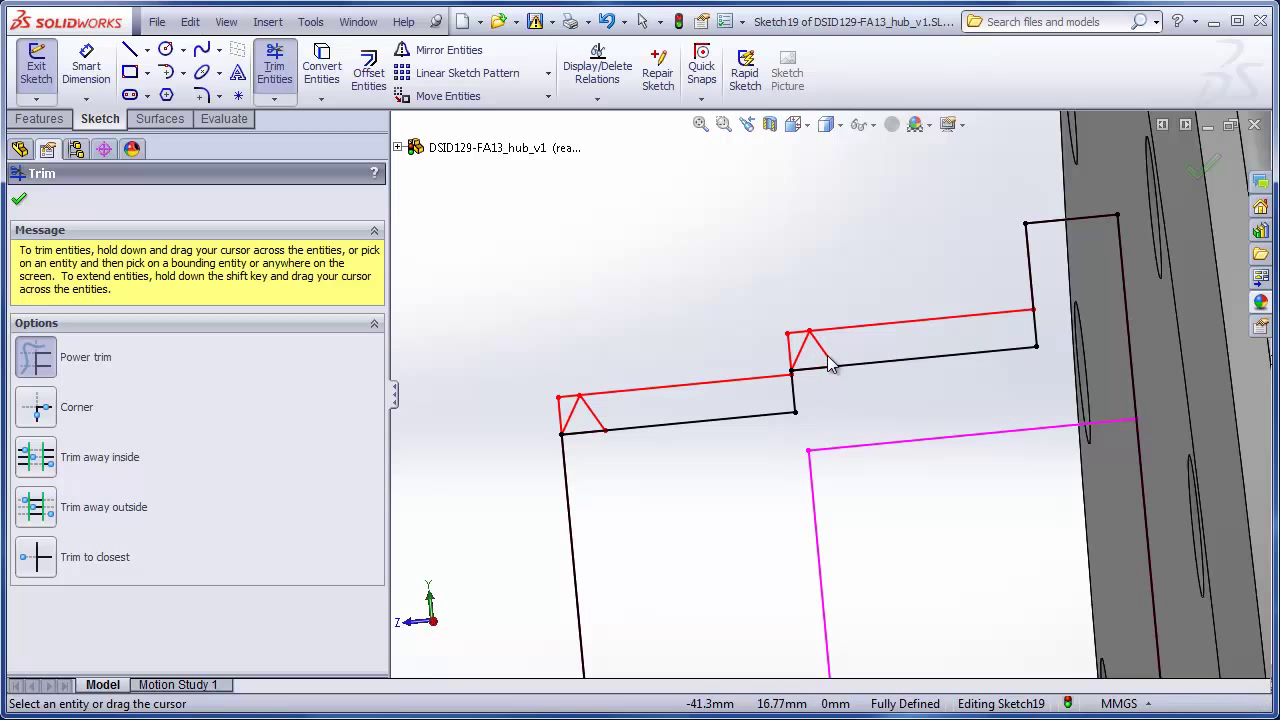
scroll(871, 565, "up", 5)
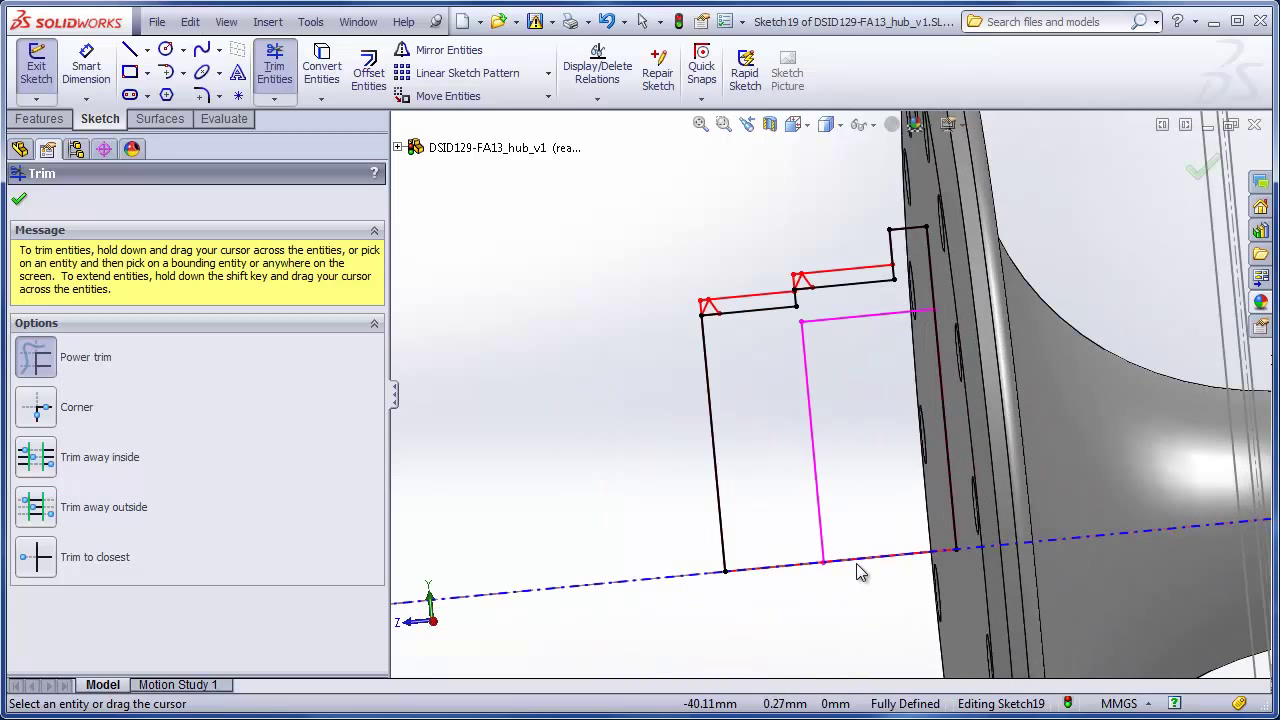
left_click(226, 21)
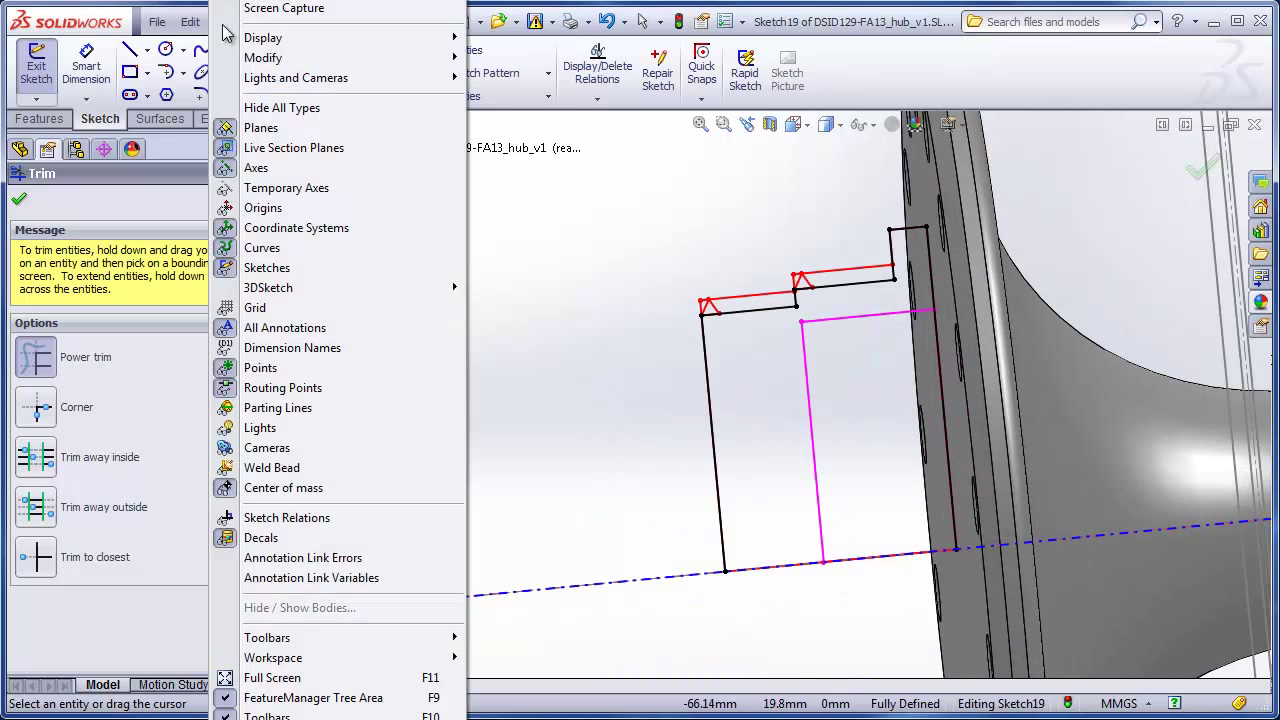
left_click(268, 115)
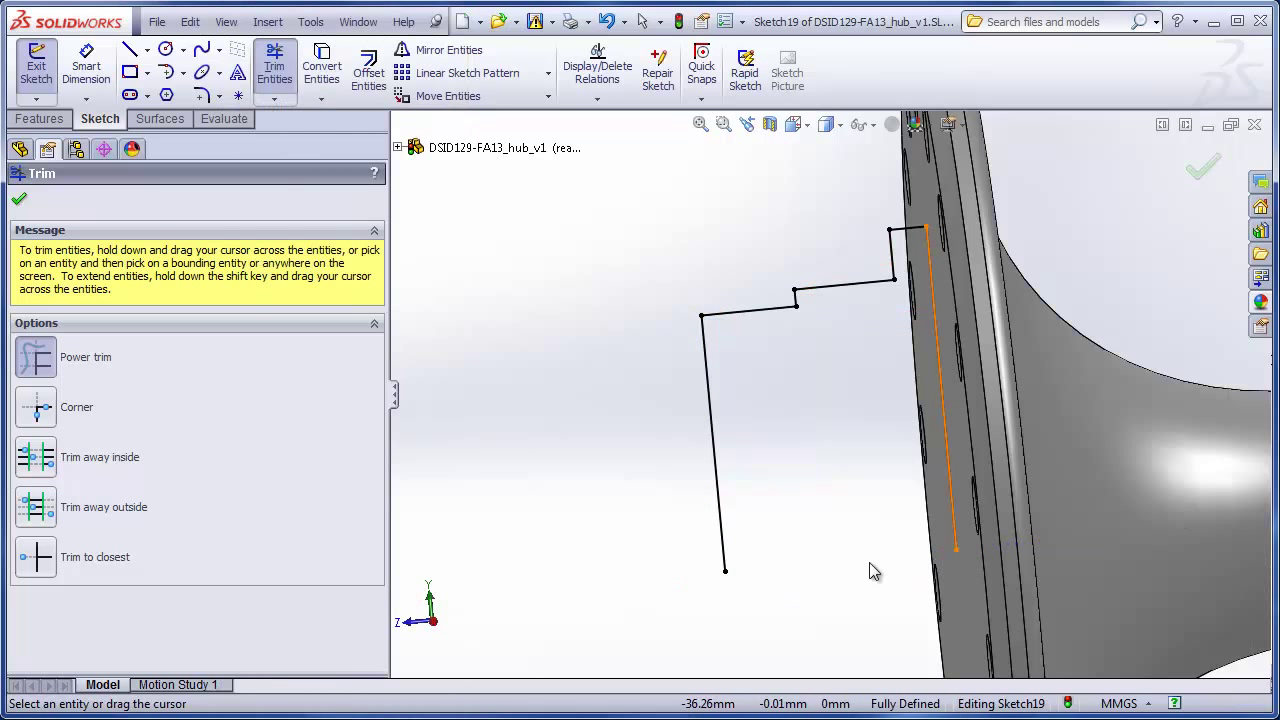
Draw a bottom line joining the two bottom endpoints of the stepped profile.
left_click(130, 50)
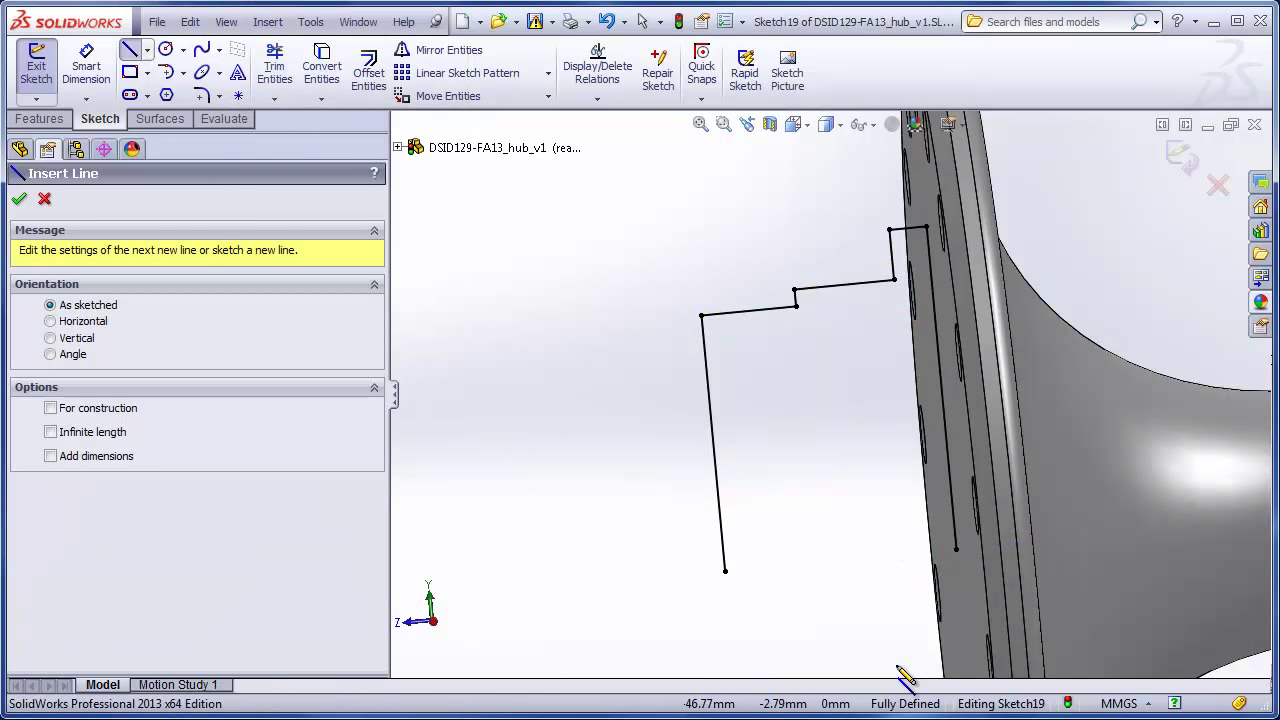
left_click(956, 548)
left_click(726, 573)
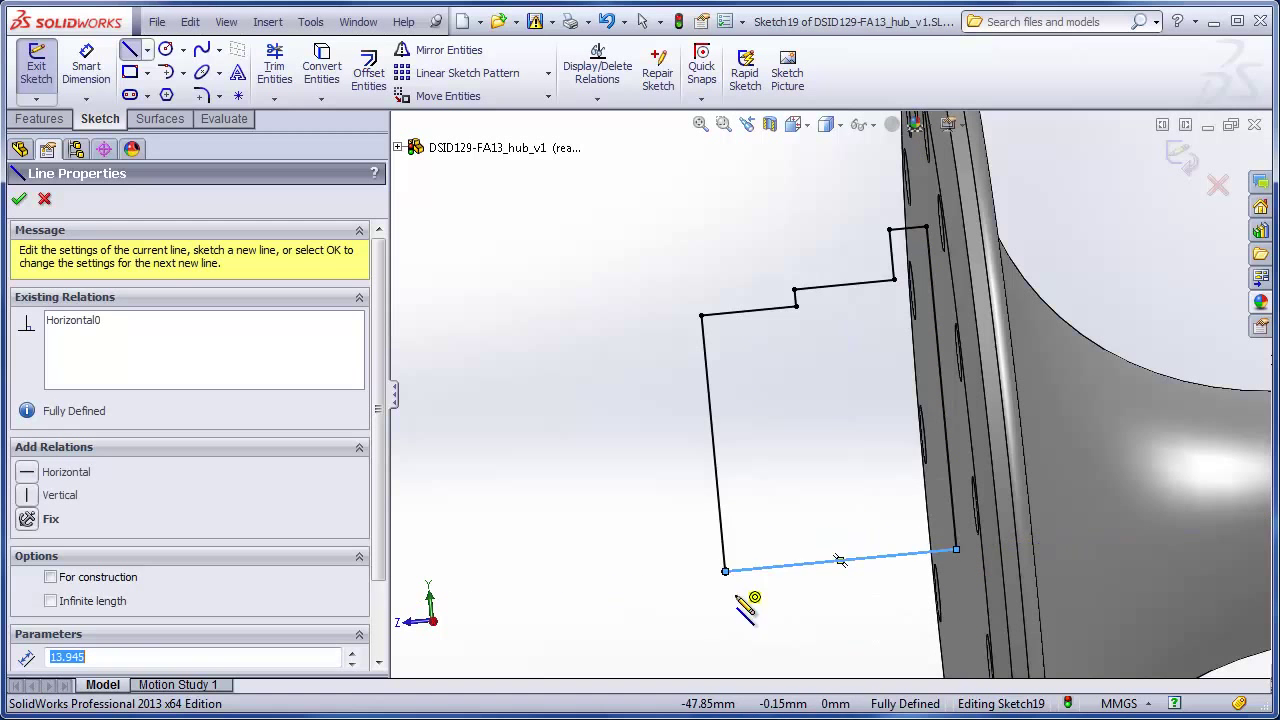
key("Escape")
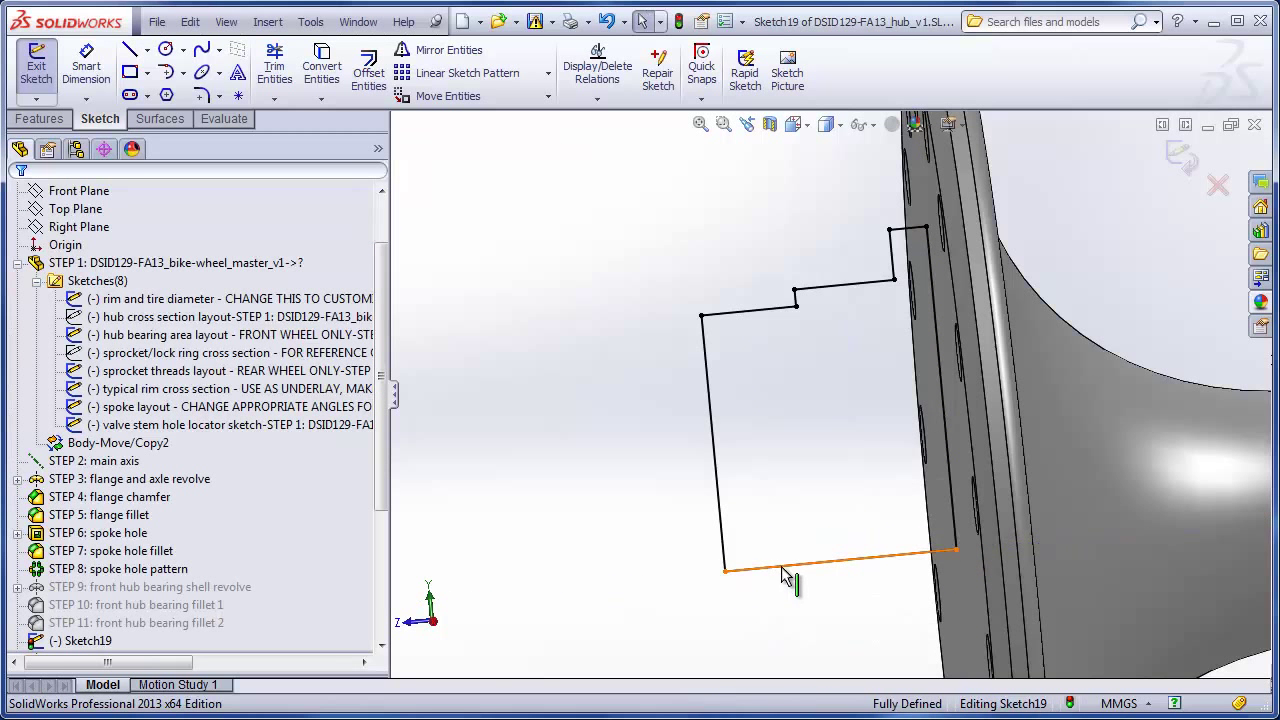
mouse_move(783, 567)
left_mouse_down()
mouse_move(814, 500)
mouse_move(814, 517)
left_mouse_up()
left_click(785, 615)
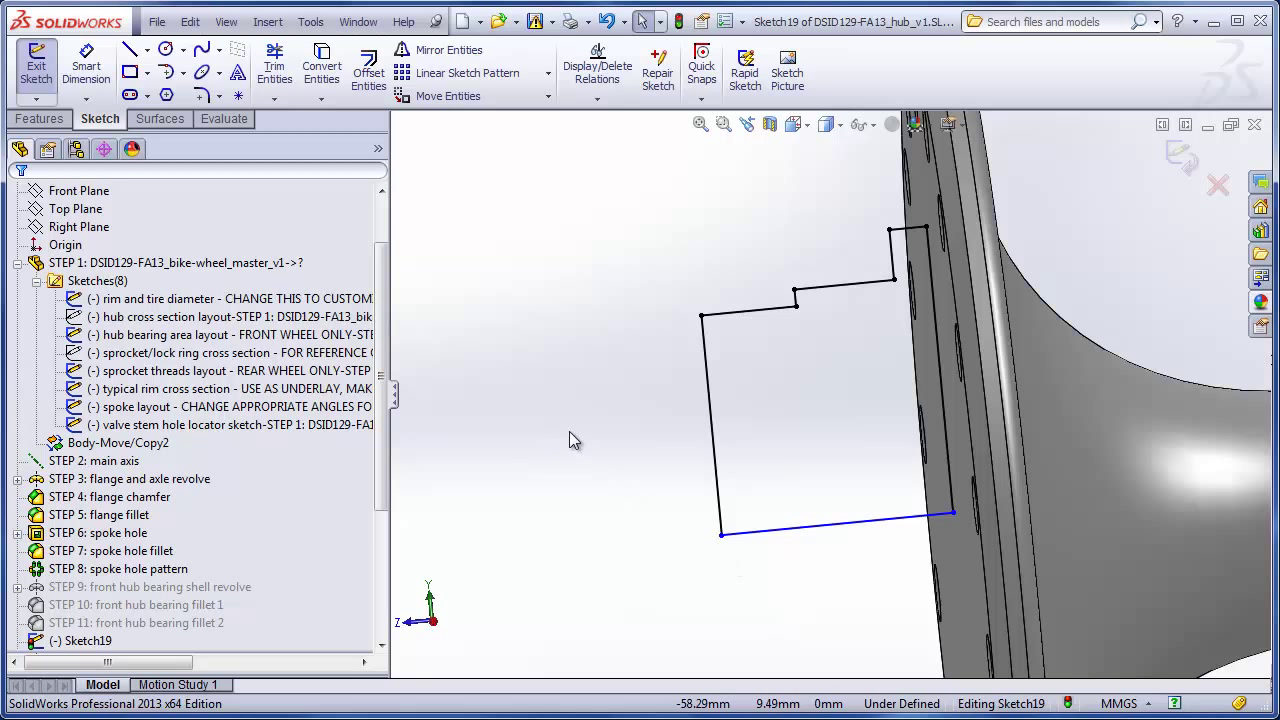
Make the bottom line collinear with STEP 2: main axis so Sketch19 is fully defined.
left_click(121, 460)
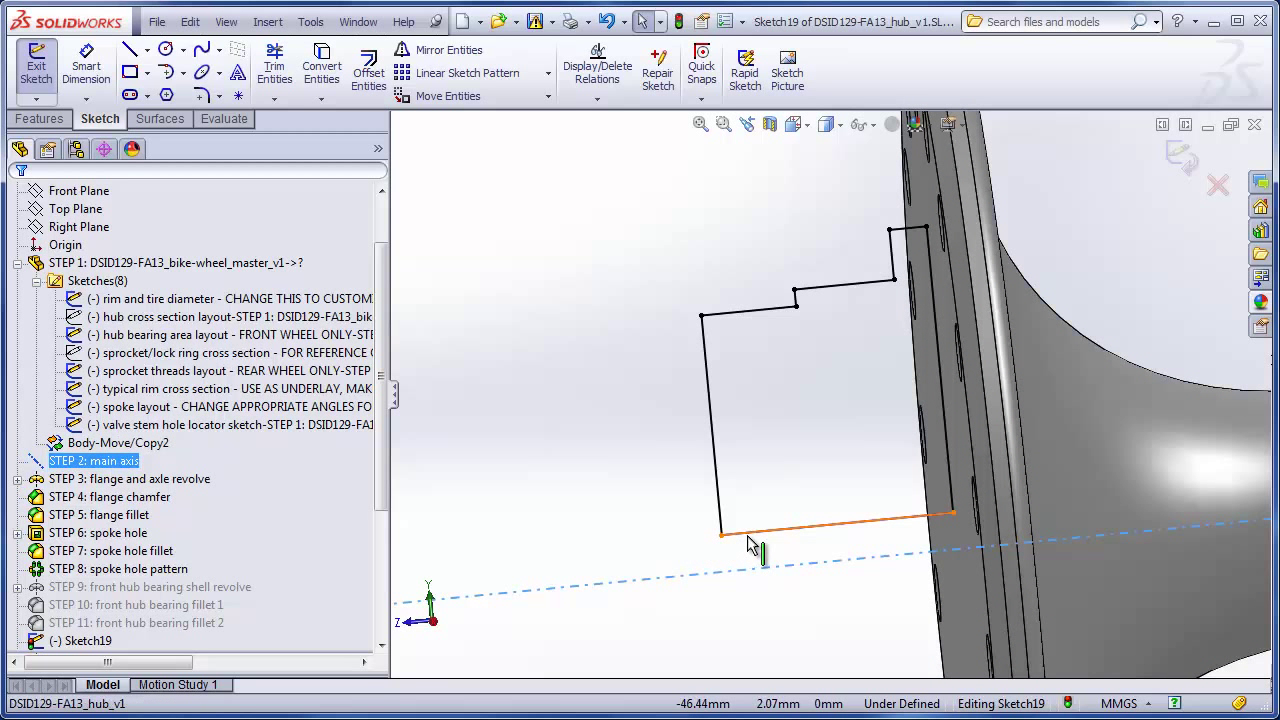
left_click(745, 532, "ctrl")
left_click(42, 528)
left_click(645, 396)
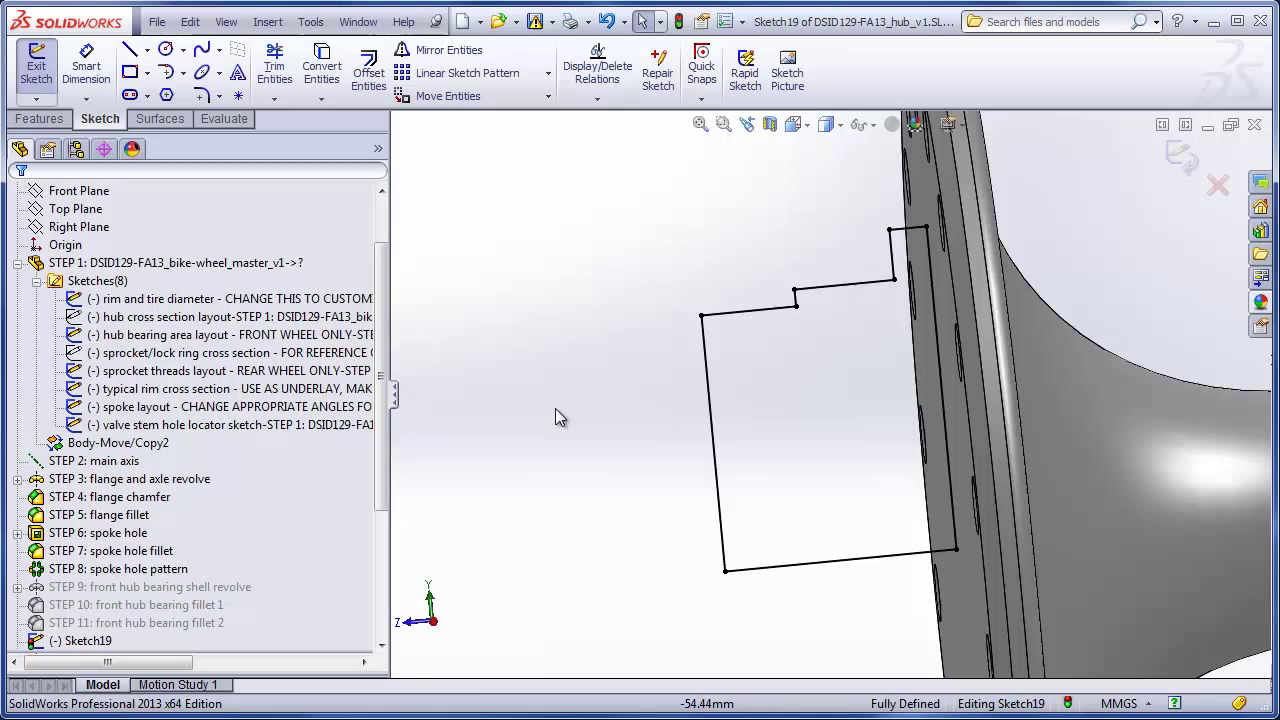
Revolve Sketch19 a full 360° Blind about its bottom line to add the stepped rear bearing shell.
left_click(50, 121)
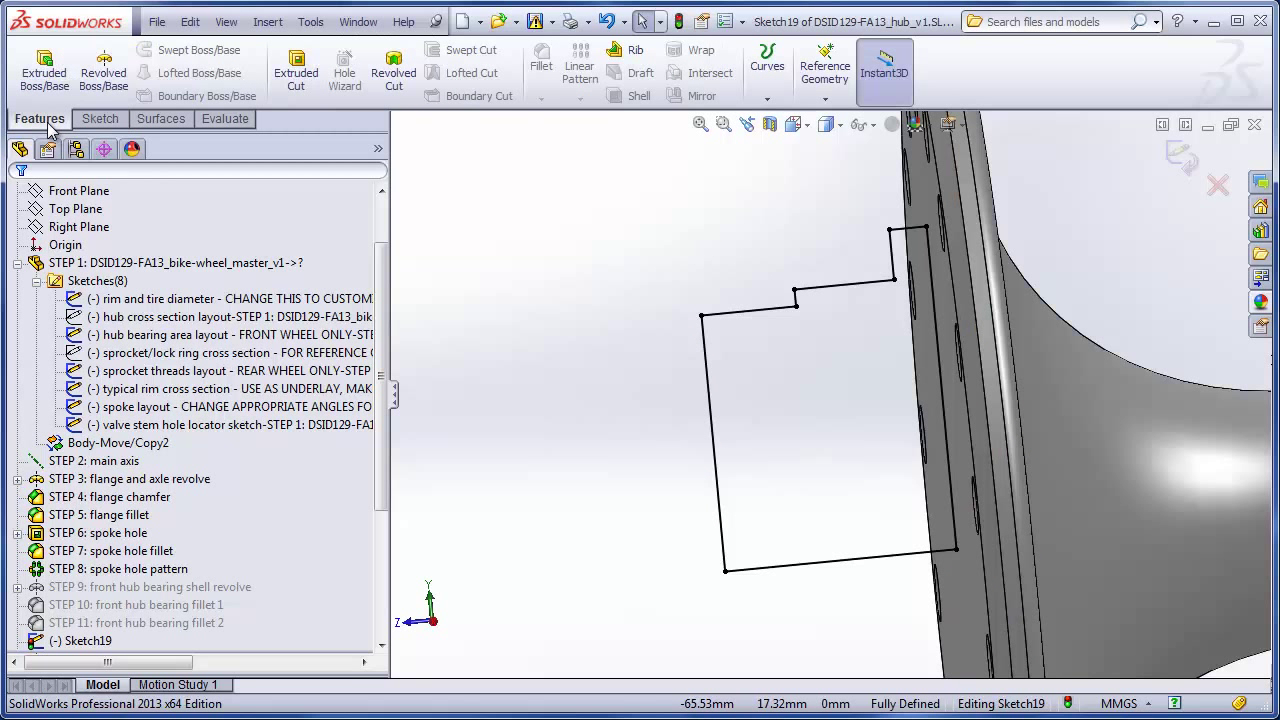
left_click(110, 75)
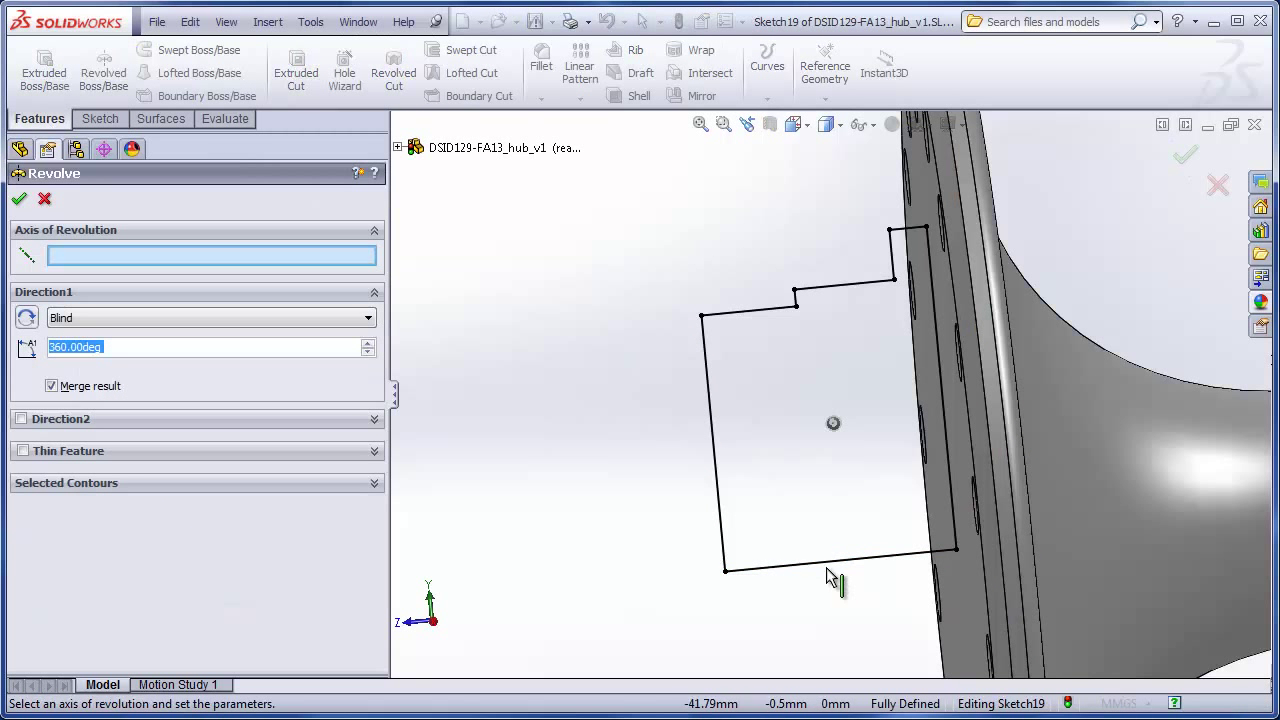
left_click(789, 568)
scroll(785, 563, "up", 5)
middle_click_drag(785, 563, 470, 378)
left_click(20, 200)
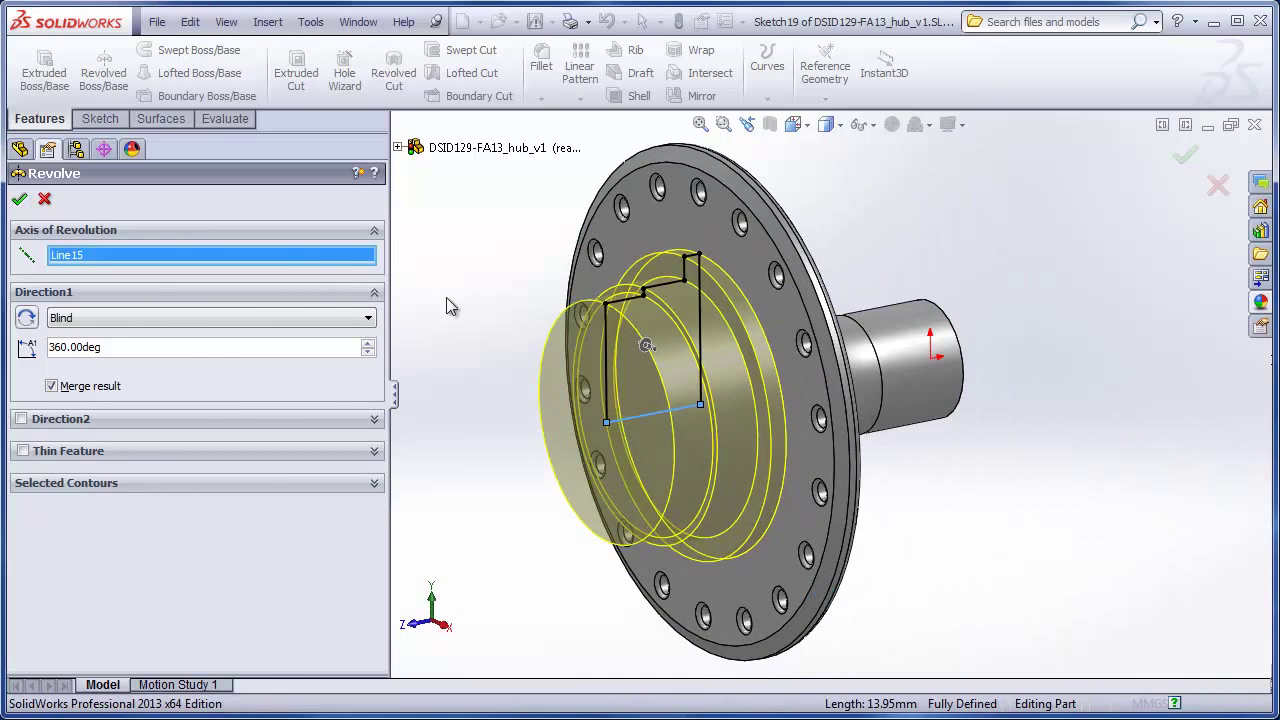
middle_click_drag(507, 300, 550, 350)
left_click(631, 363)
left_click(550, 350)
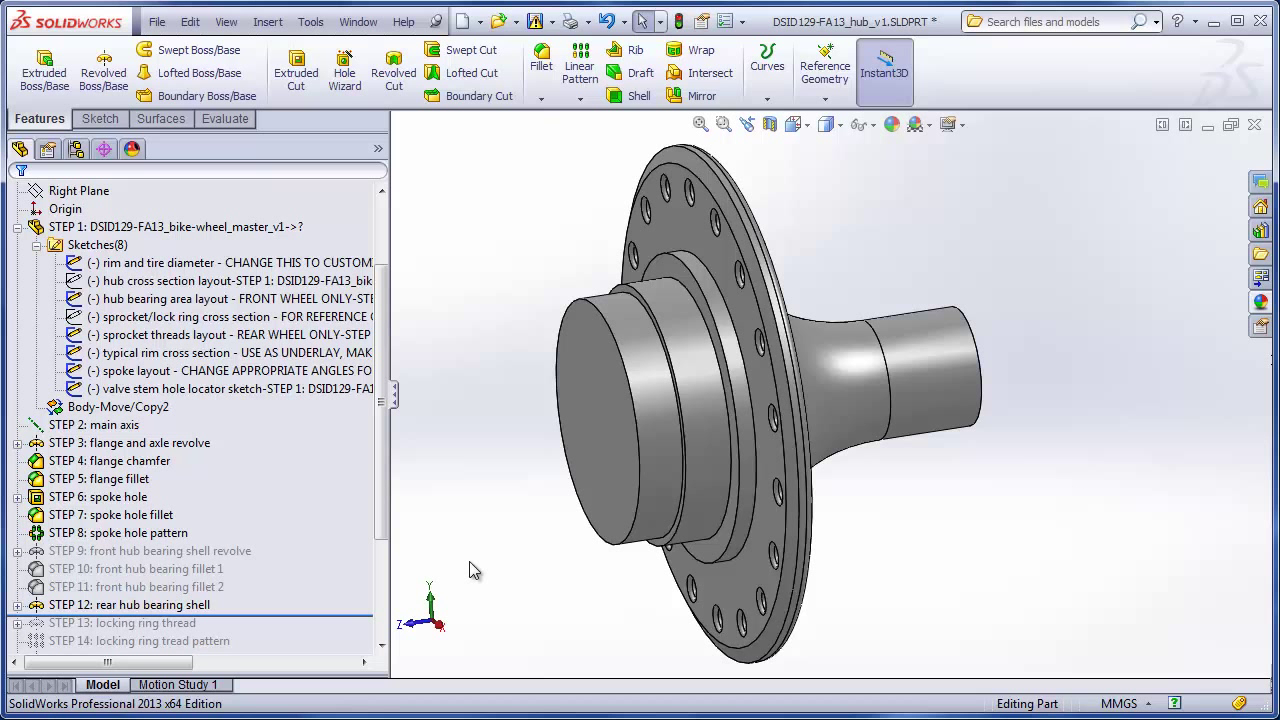
Roll the history back to just below STEP 12 and show sketches and the main axis.
left_click_drag(327, 614, 327, 576)
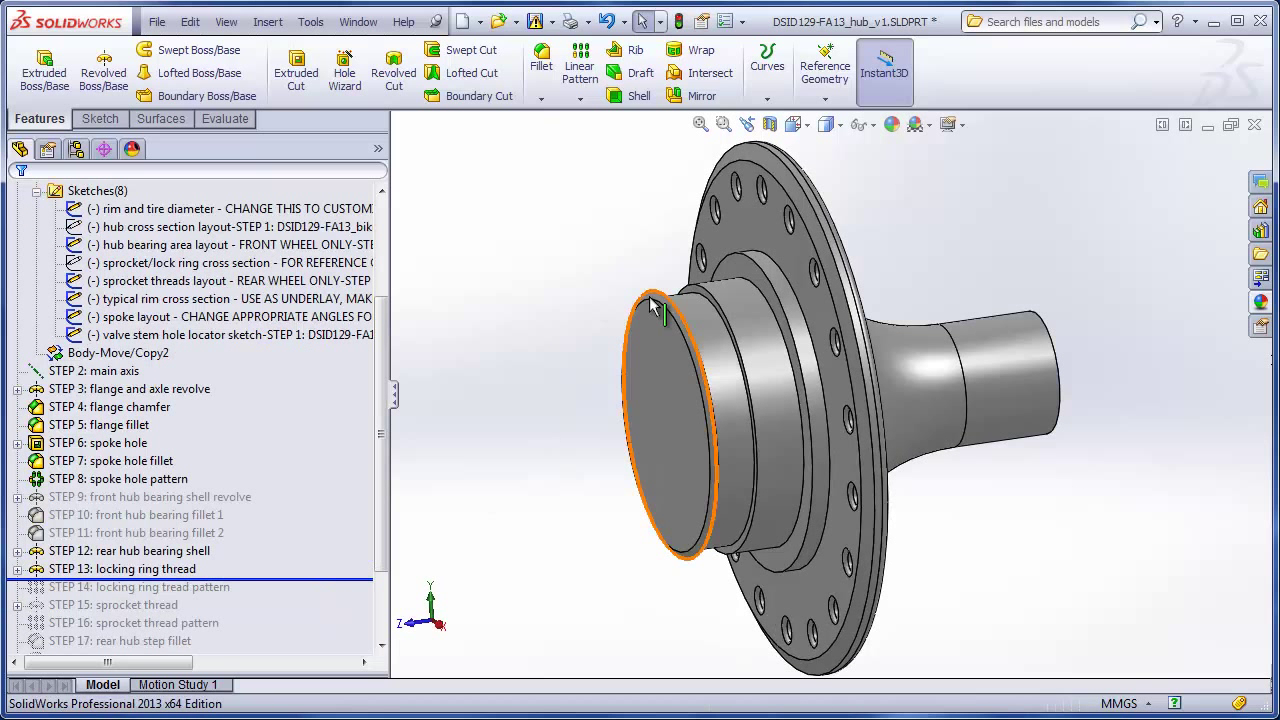
middle_click_drag(605, 534, 574, 503)
scroll(575, 505, "down", 3)
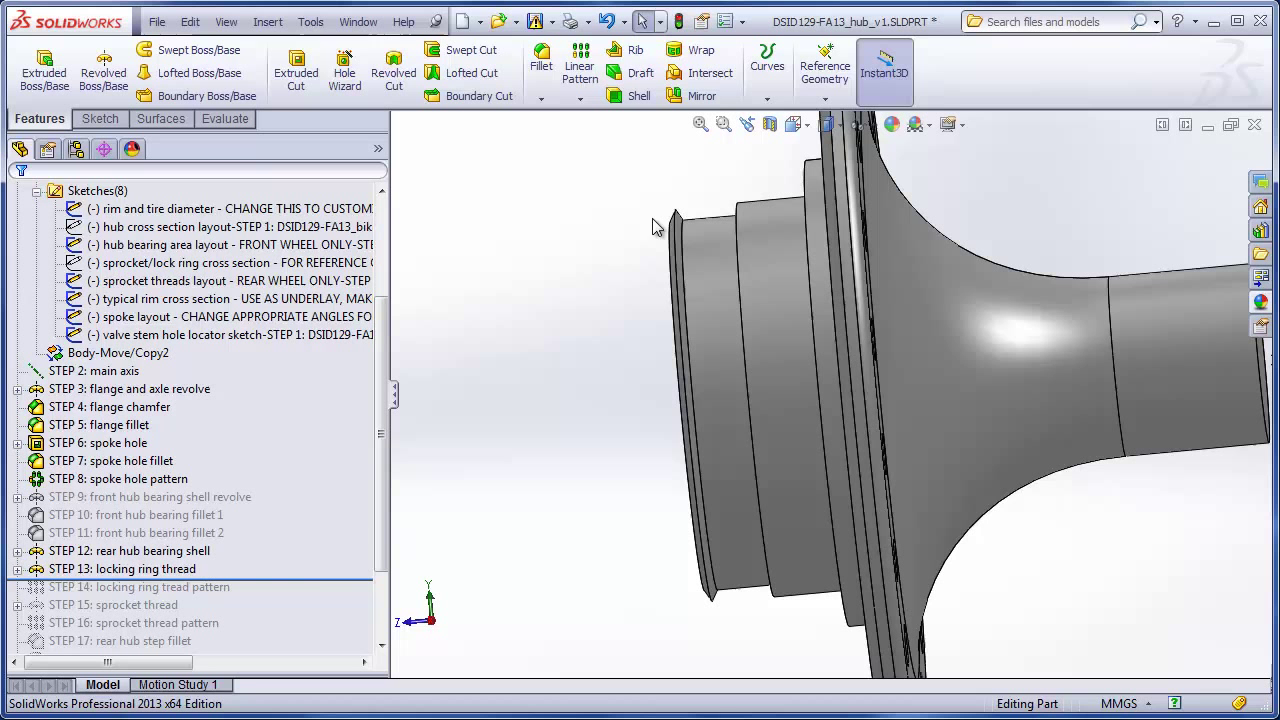
left_click_drag(354, 580, 343, 560)
left_click(226, 22)
left_click(265, 108)
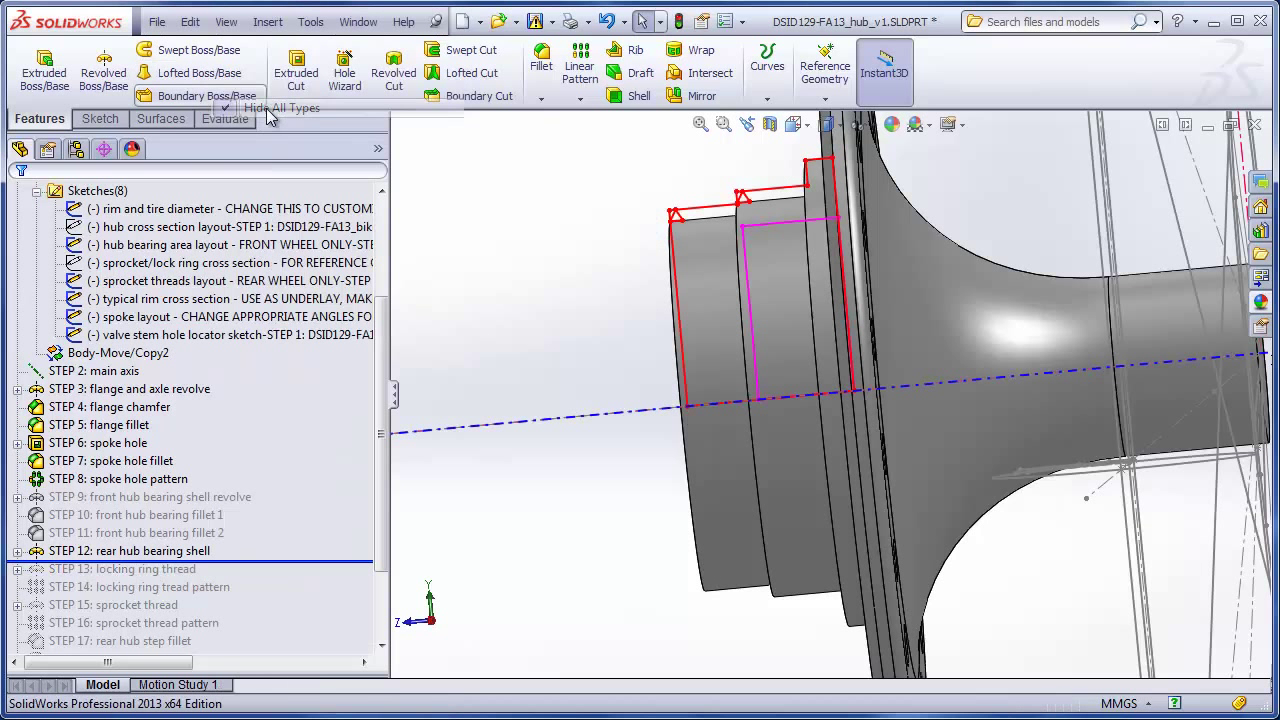
Start a new sketch on the Right Plane.
scroll(385, 370, "up", 3)
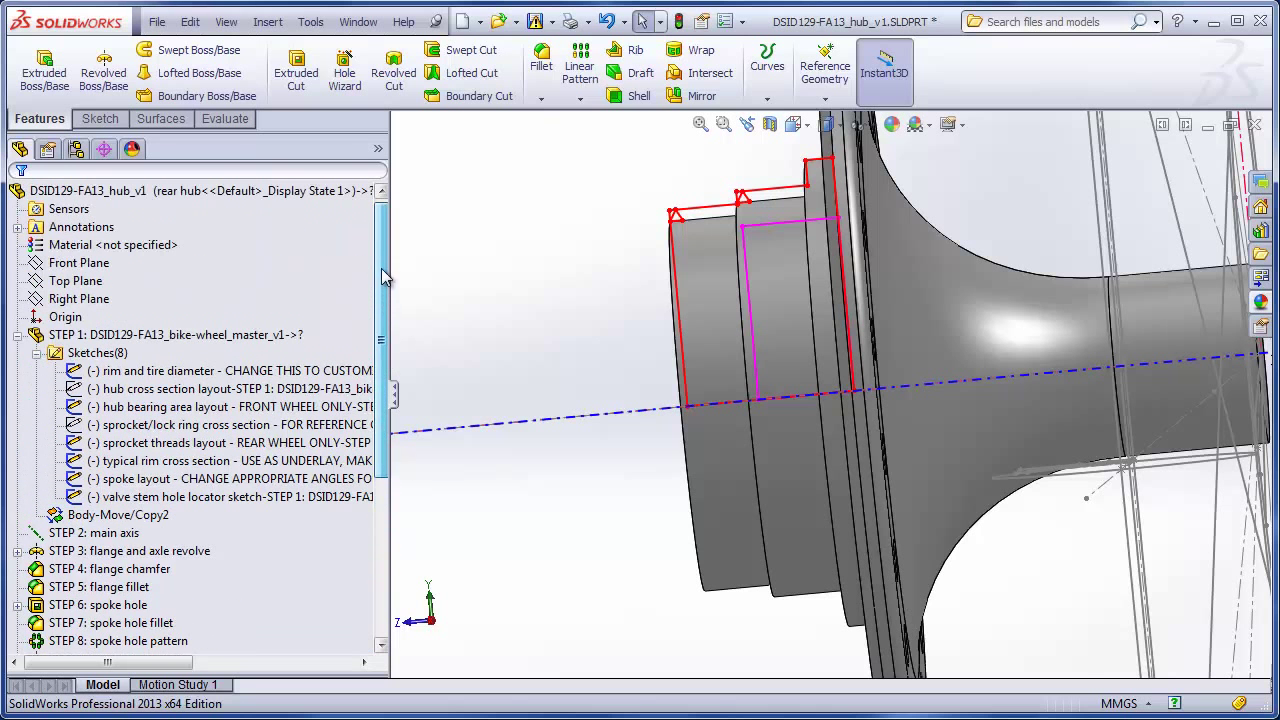
left_click(100, 266)
left_click(80, 298)
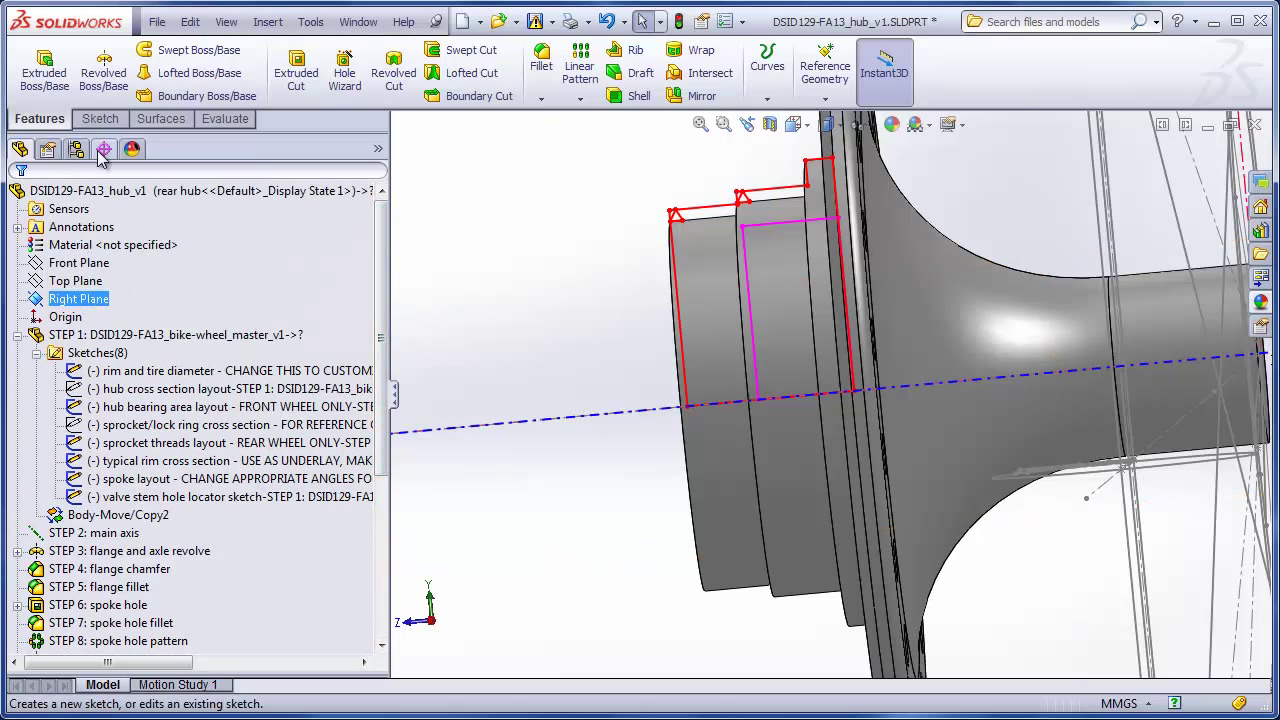
left_click(100, 118)
left_click(32, 64)
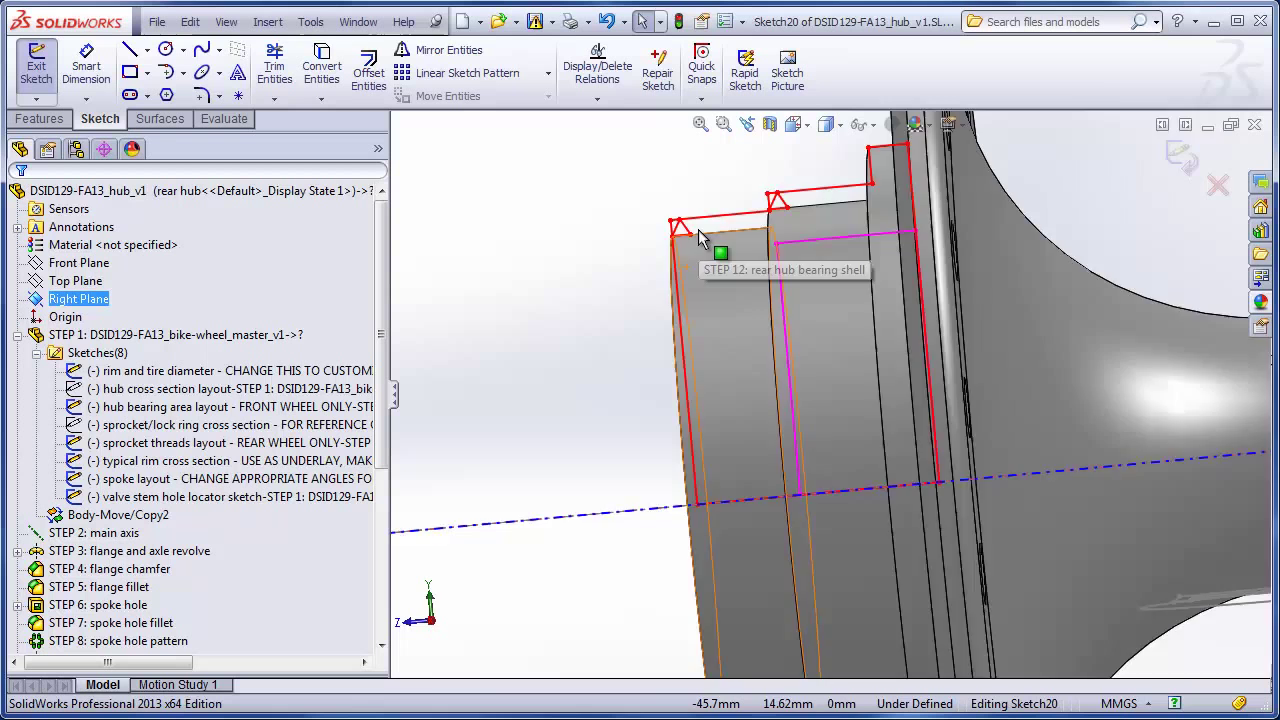
Convert the three sprocket-thread layout triangle lines into Sketch20, fully defining it.
left_click(321, 68)
left_click(495, 184)
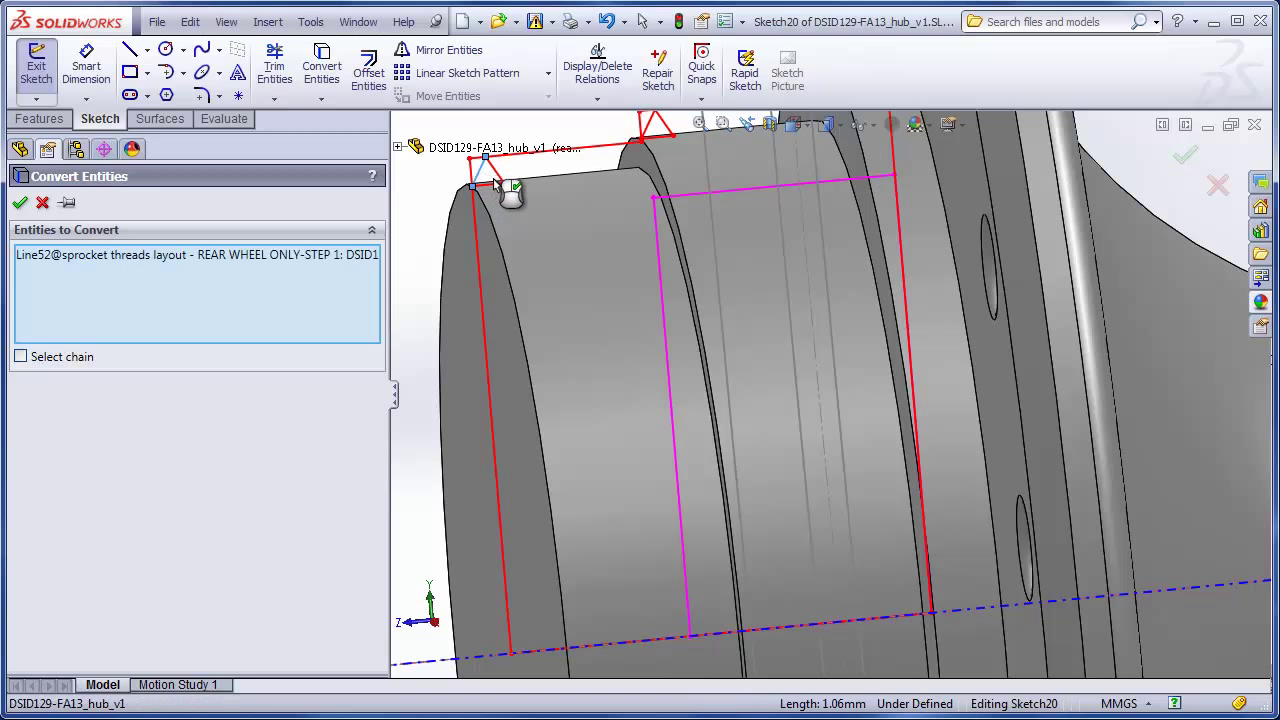
left_click(499, 181)
left_click(491, 184)
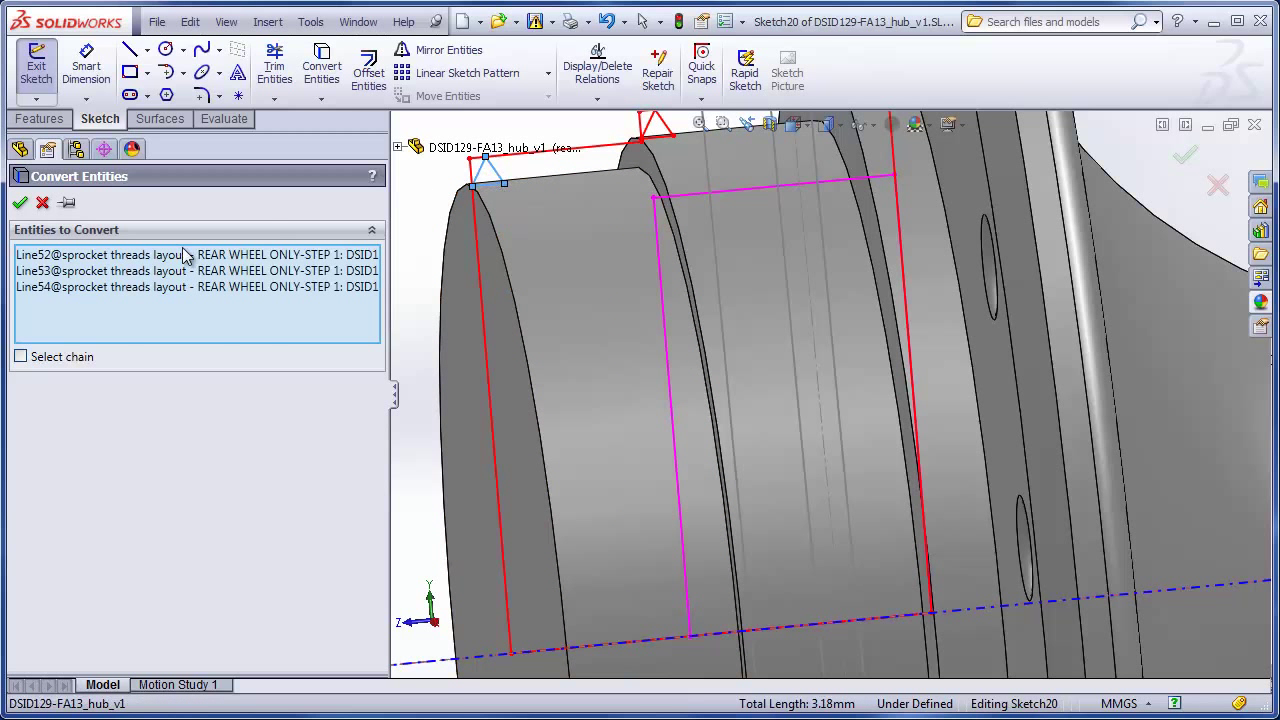
left_click(21, 203)
scroll(672, 557, "up", 3)
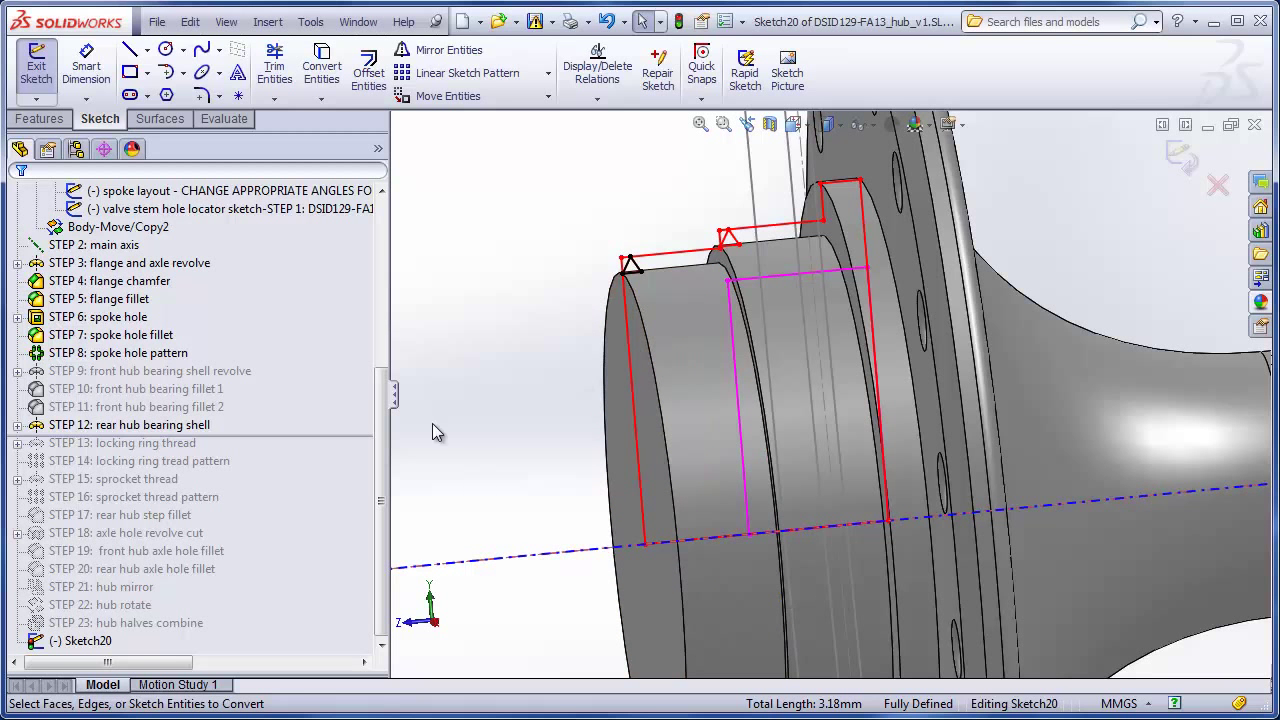
left_click_drag(385, 415, 385, 331)
left_click(148, 425)
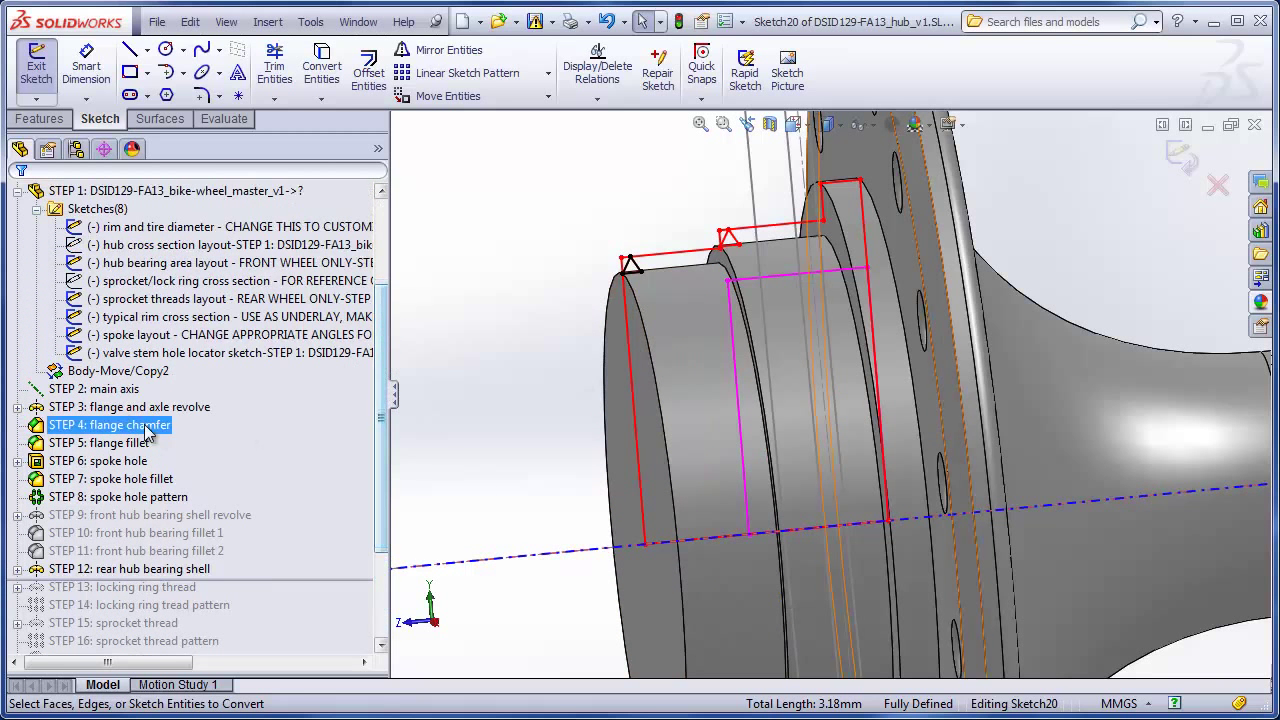
Revolve the triangle about the hub centerline into the locking ring thread, then hide all sketches.
left_click(39, 119)
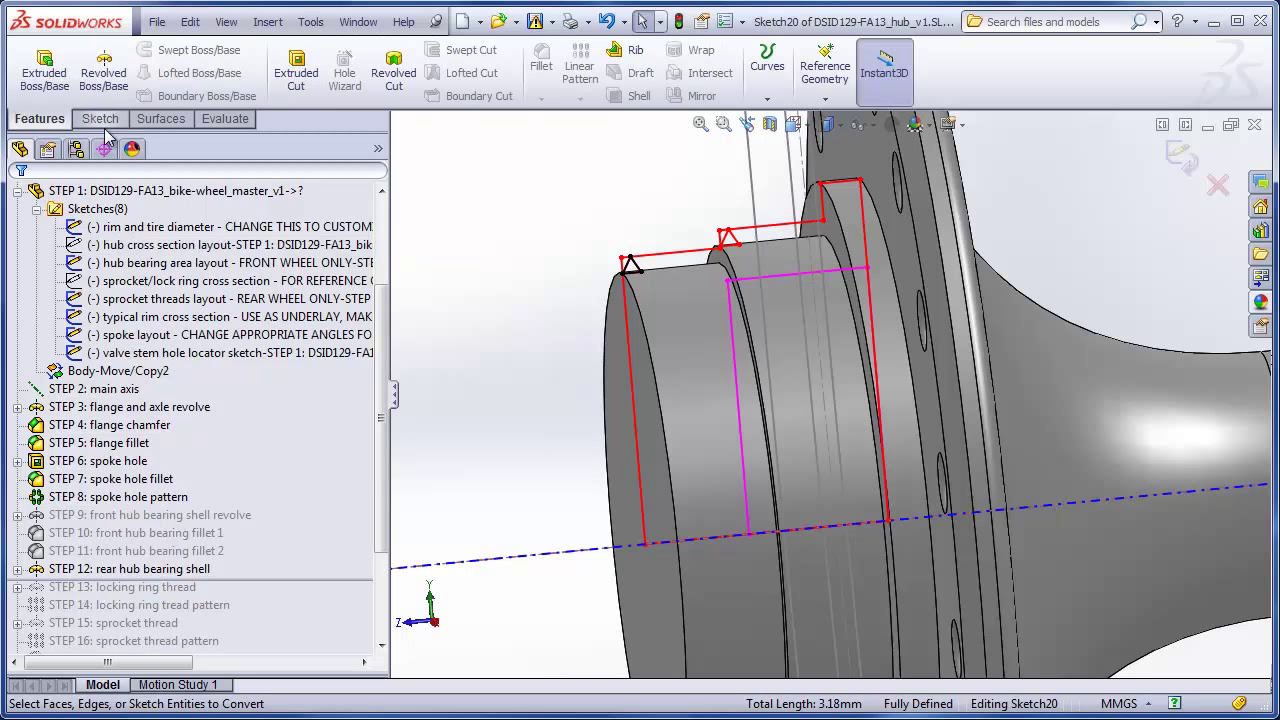
left_click(104, 72)
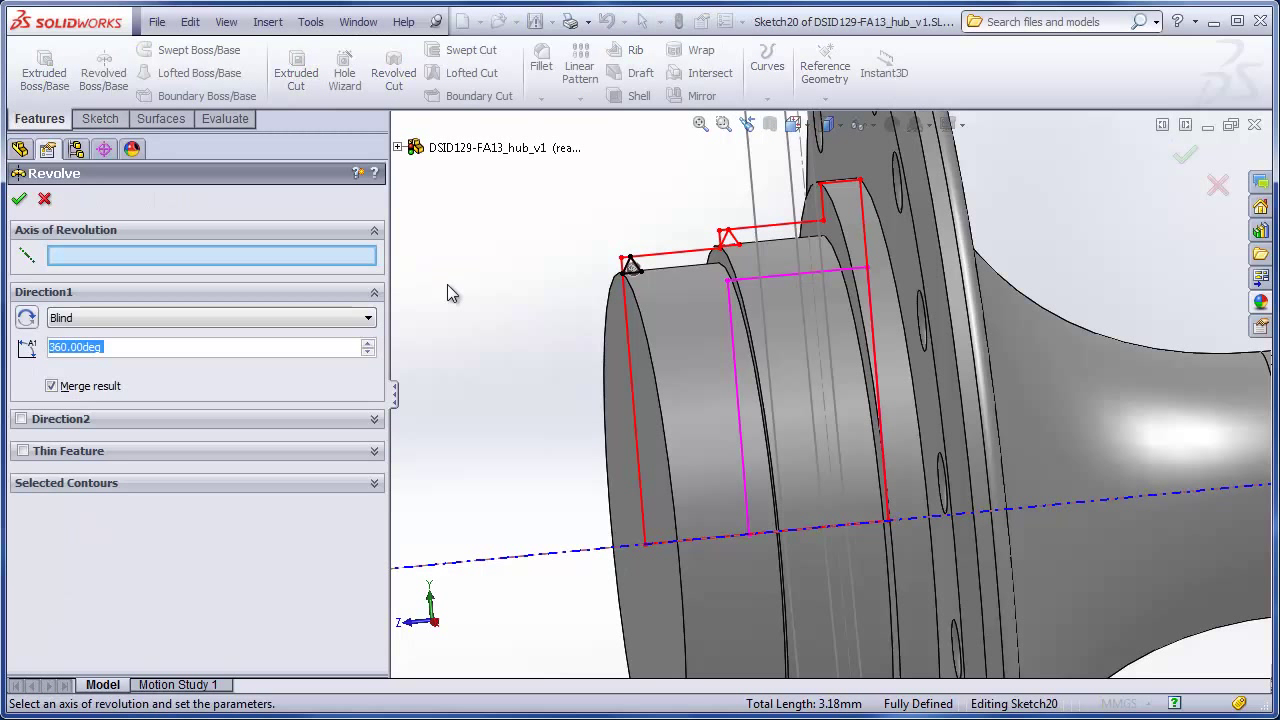
left_click(499, 551)
left_click(19, 198)
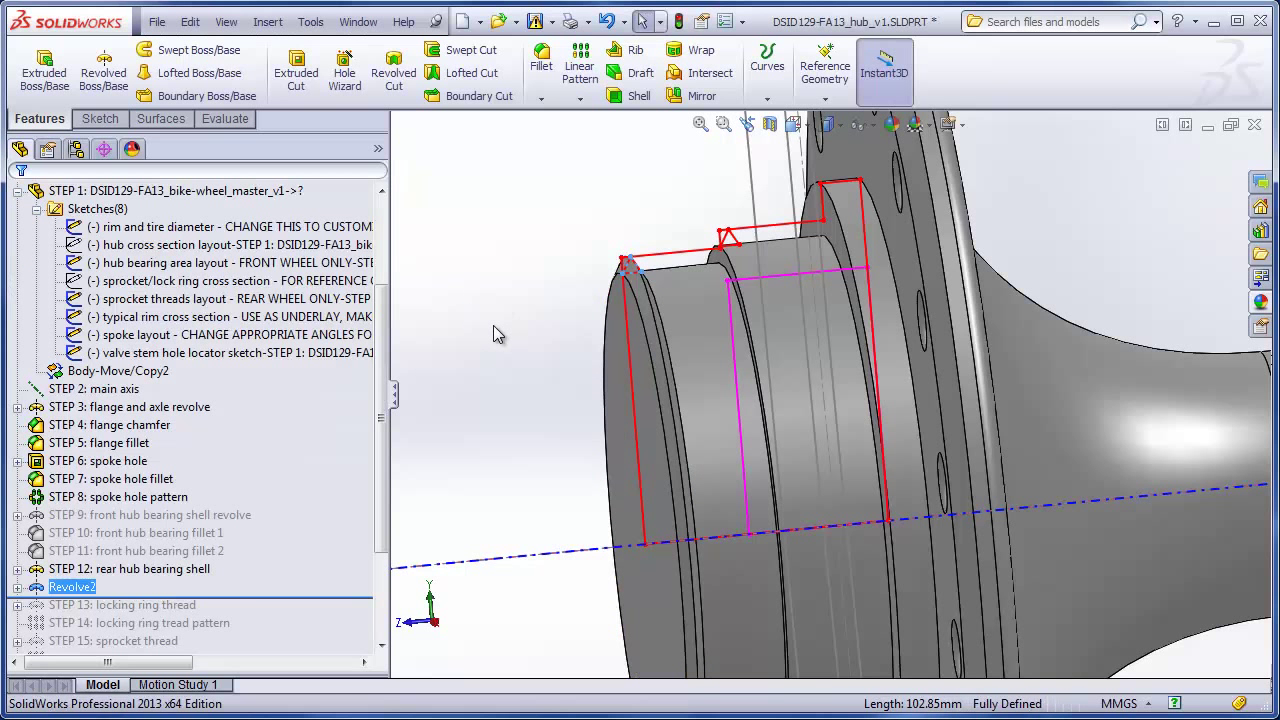
left_click(226, 21)
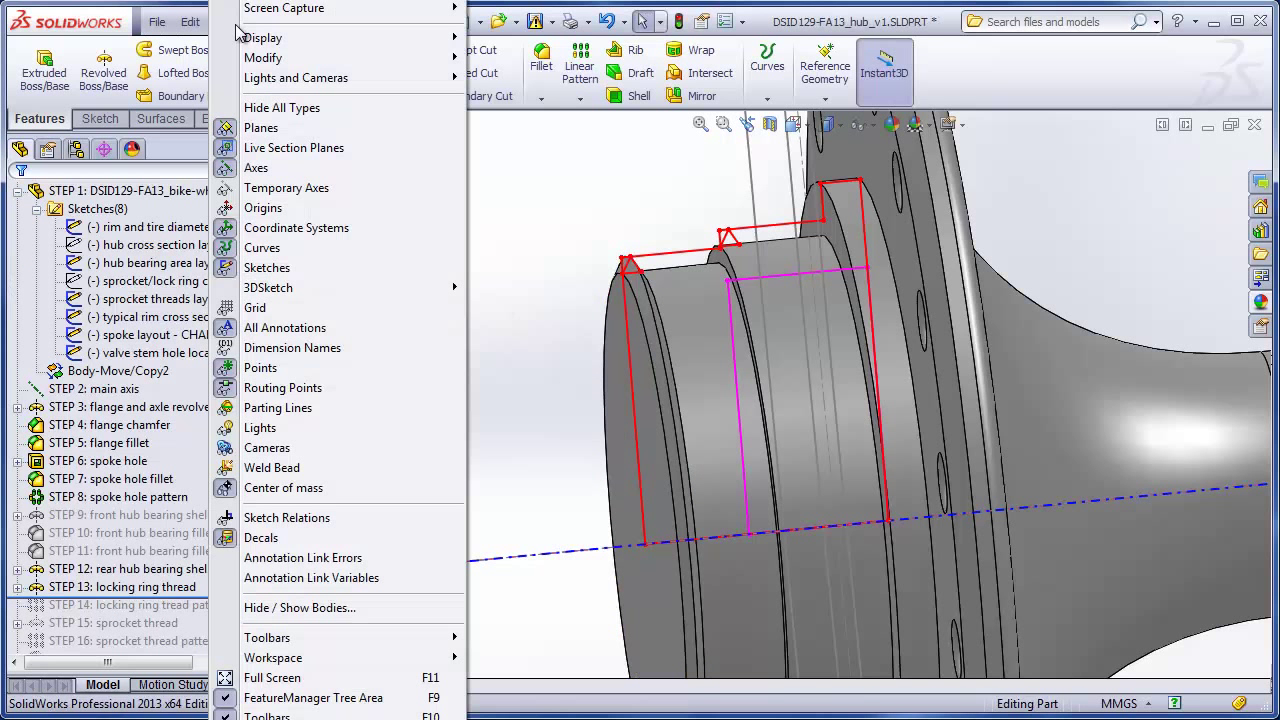
left_click(268, 107)
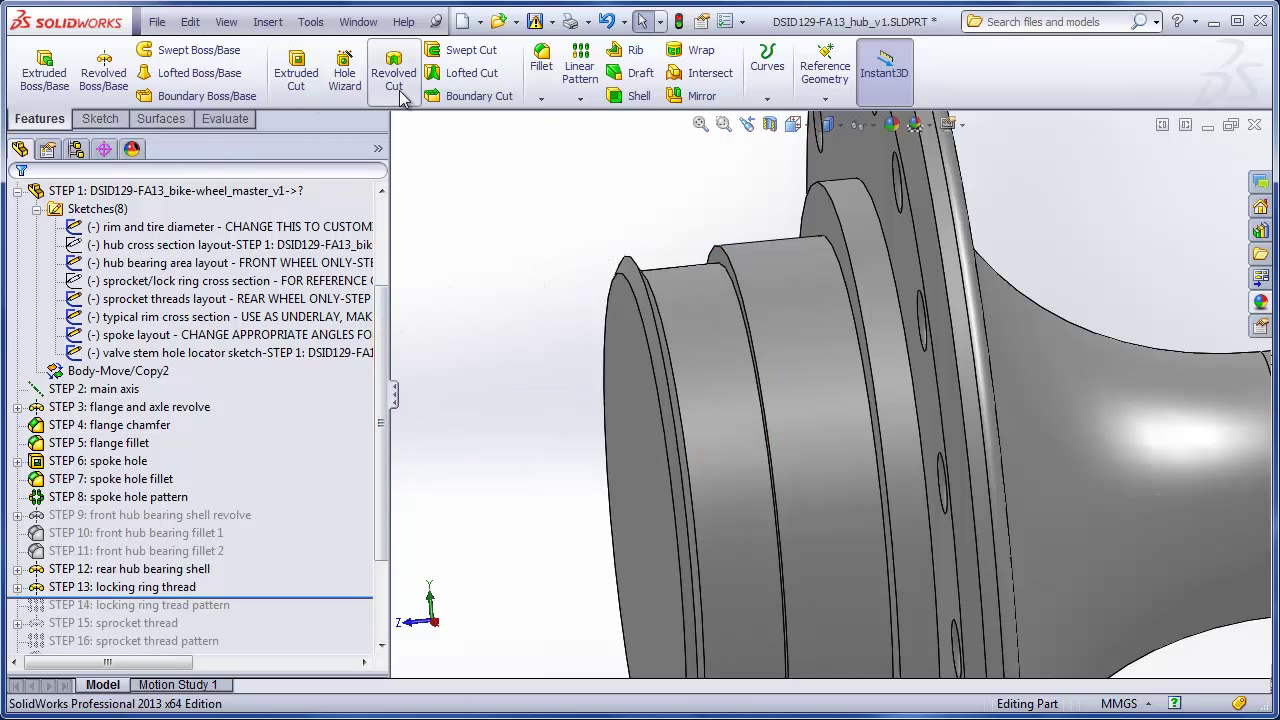
Linear-pattern STEP 13 along STEP 2: main axis, reversing the direction to run along the hub.
left_click(563, 76)
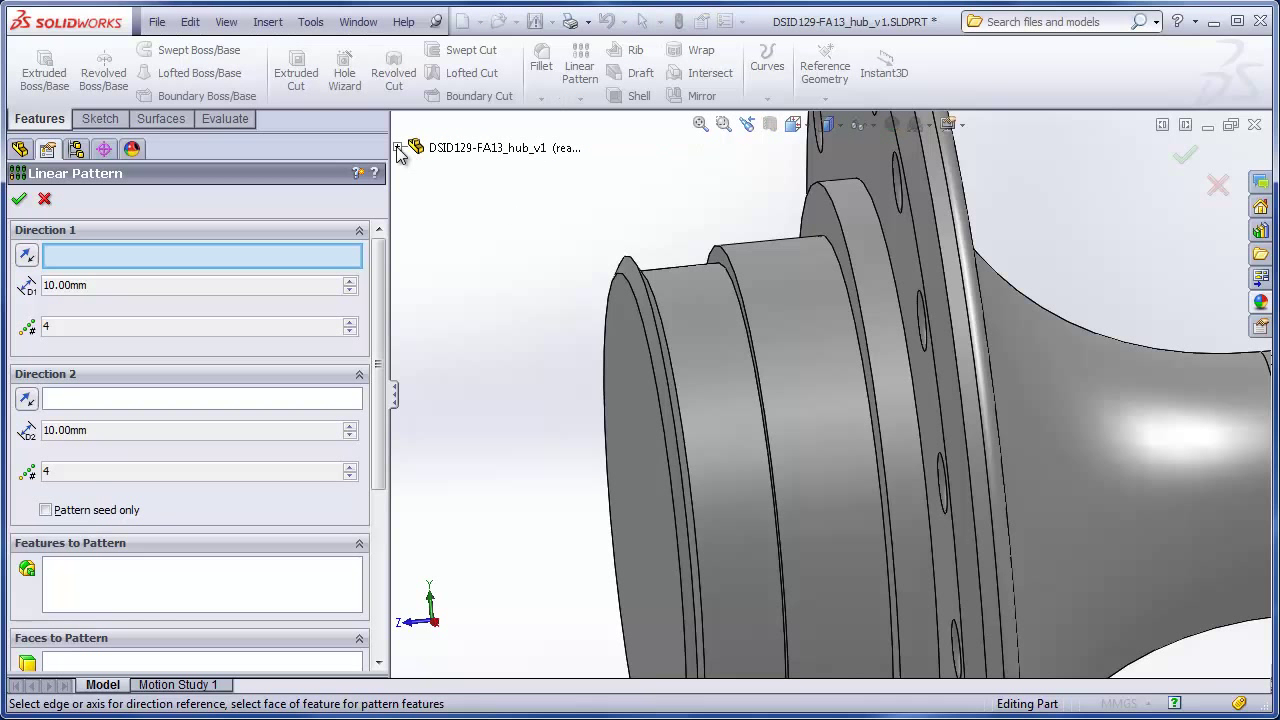
left_click(397, 148)
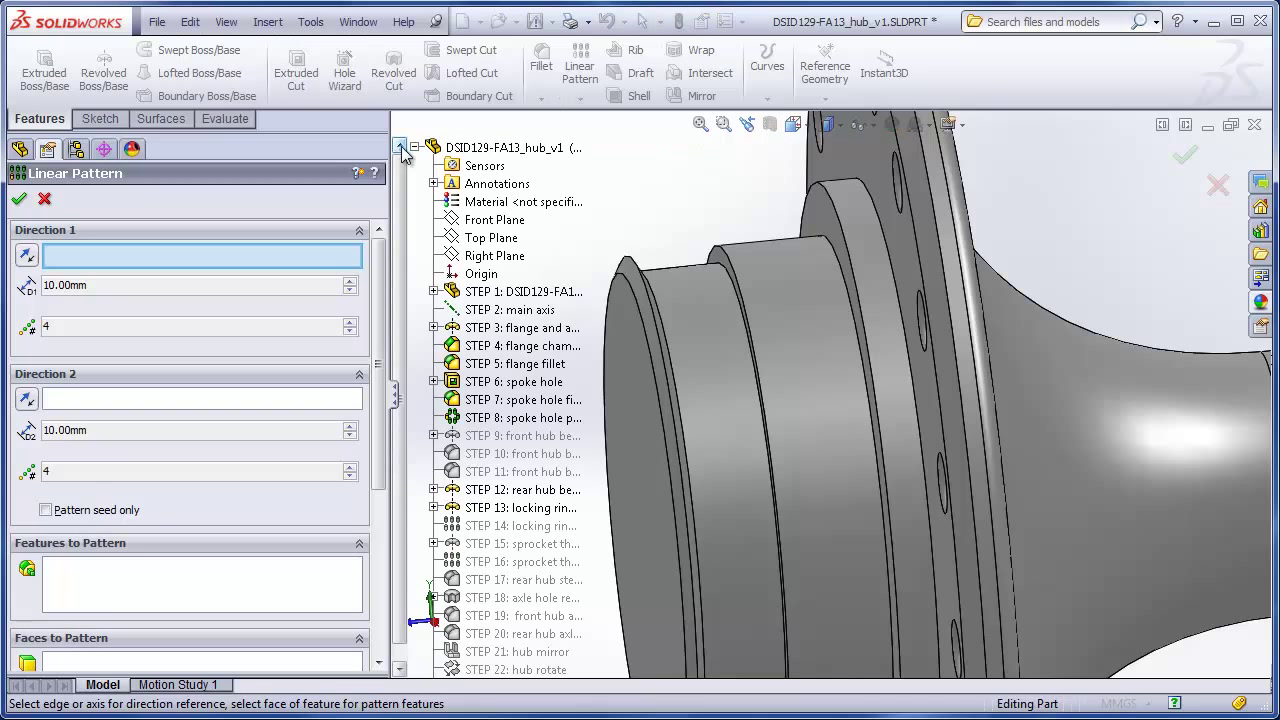
left_click(505, 312)
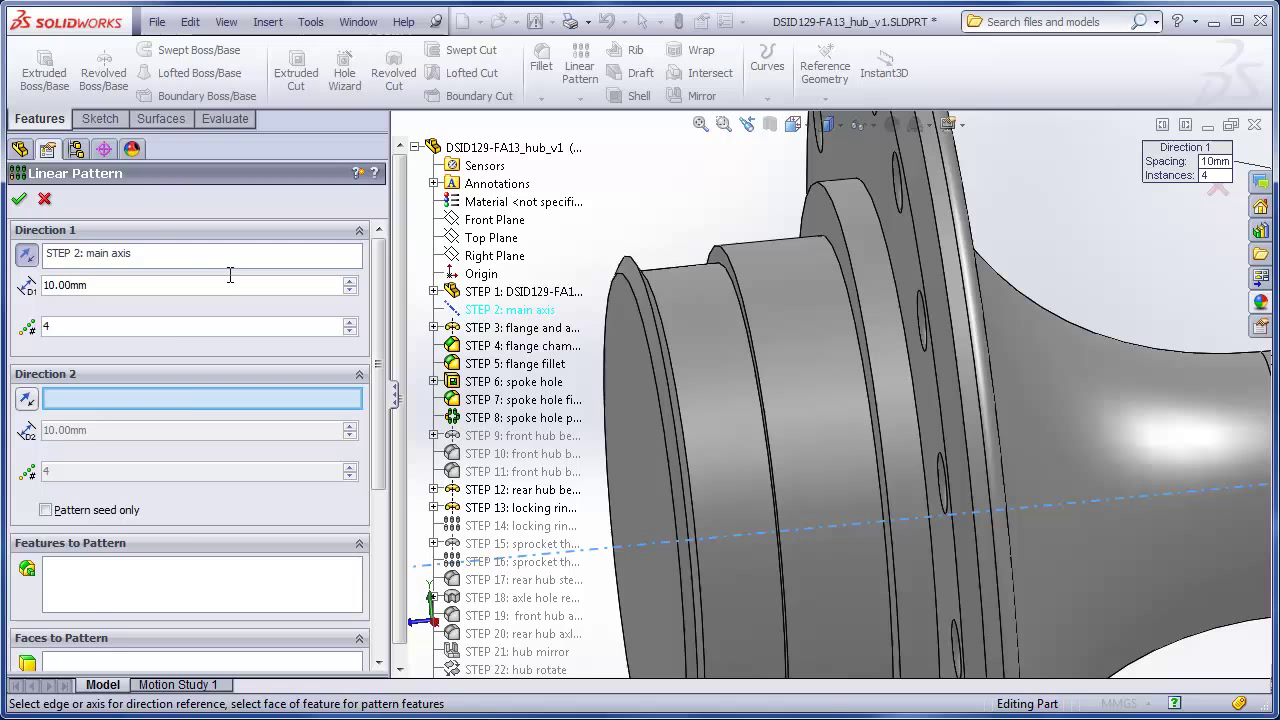
left_click(171, 576)
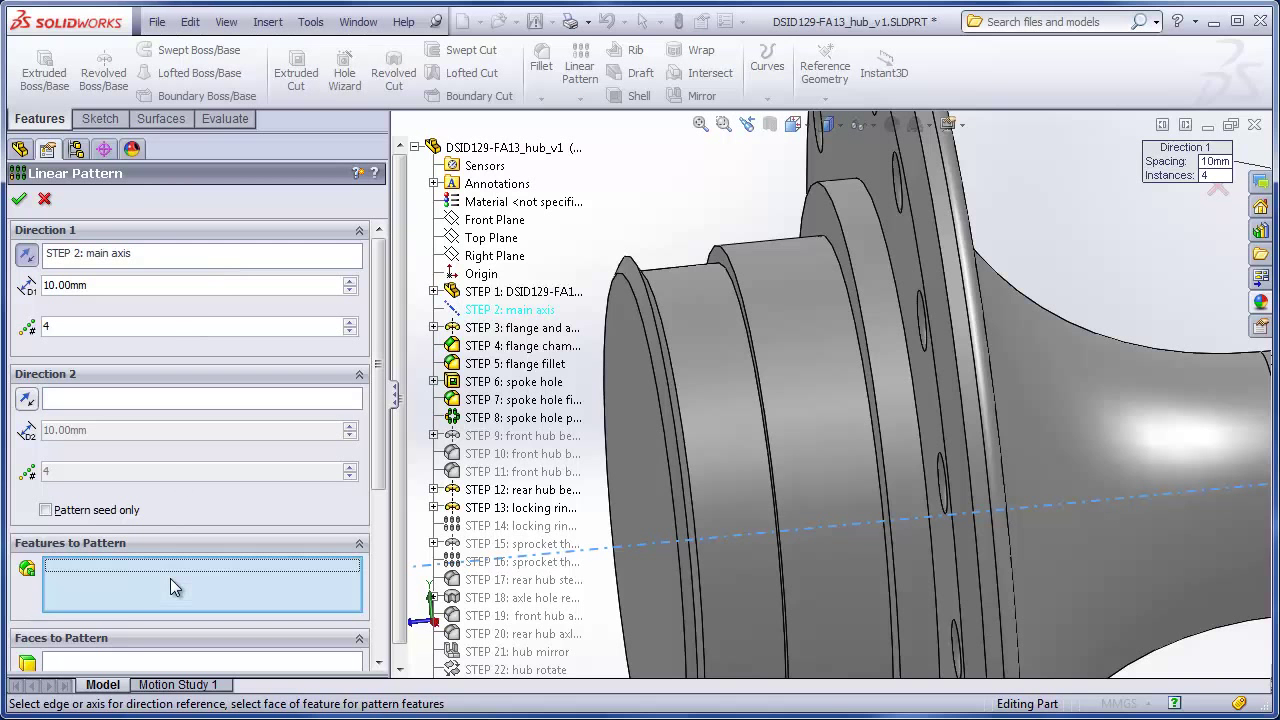
left_click(651, 297)
mouse_move(613, 370)
middle_mouse_down()
mouse_move(604, 364)
mouse_move(623, 380)
middle_mouse_up()
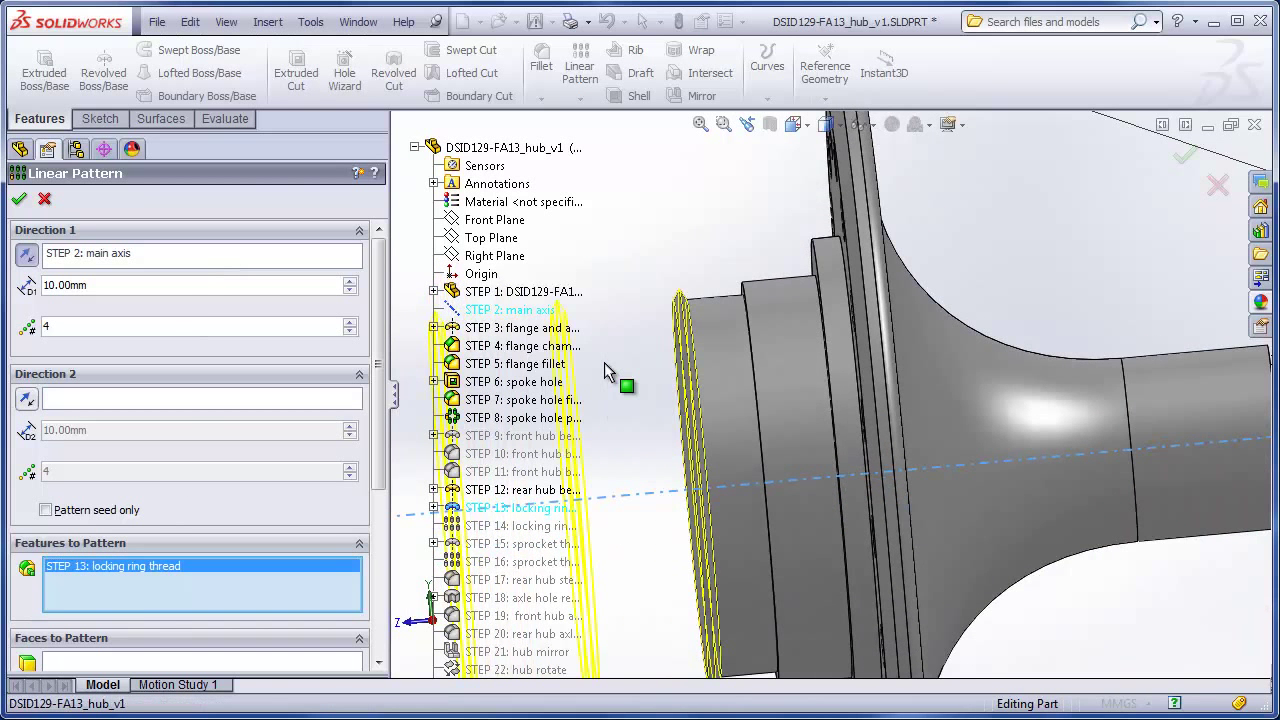
left_click(27, 260)
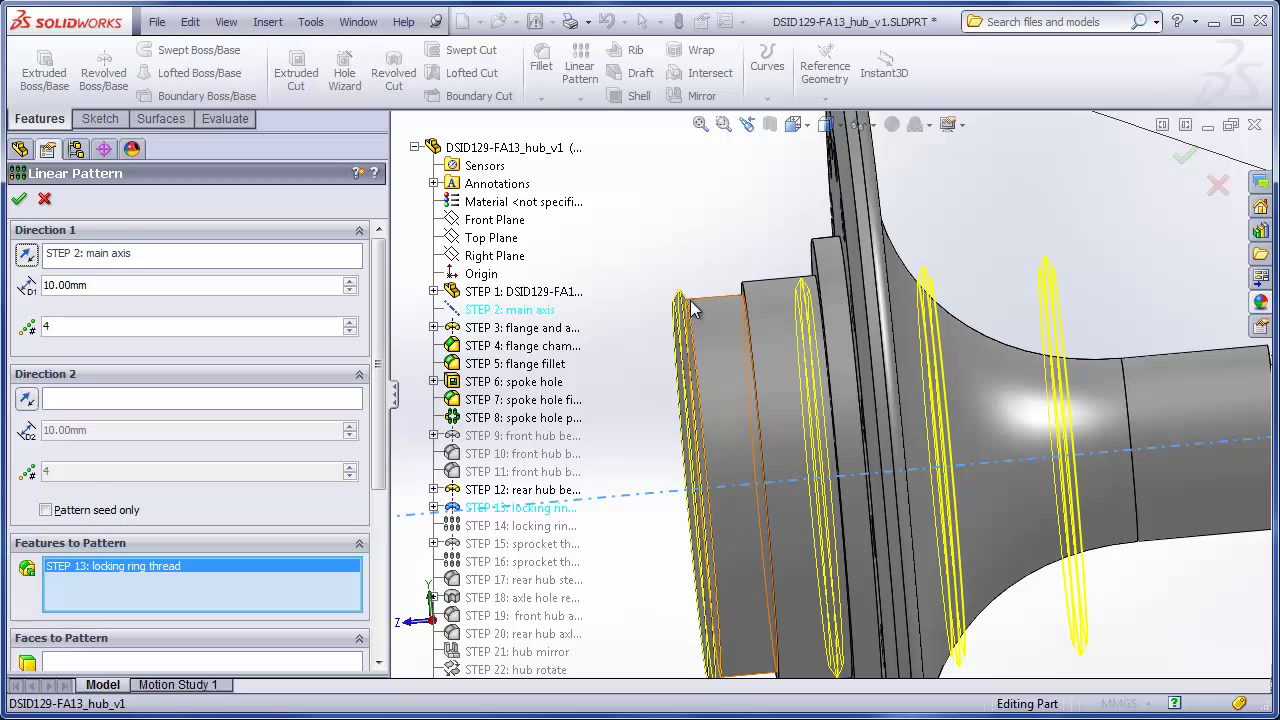
Set 1 mm spacing and 5 instances to create the locking ring tread pattern.
double_click(138, 287)
type("1")
key("Return")
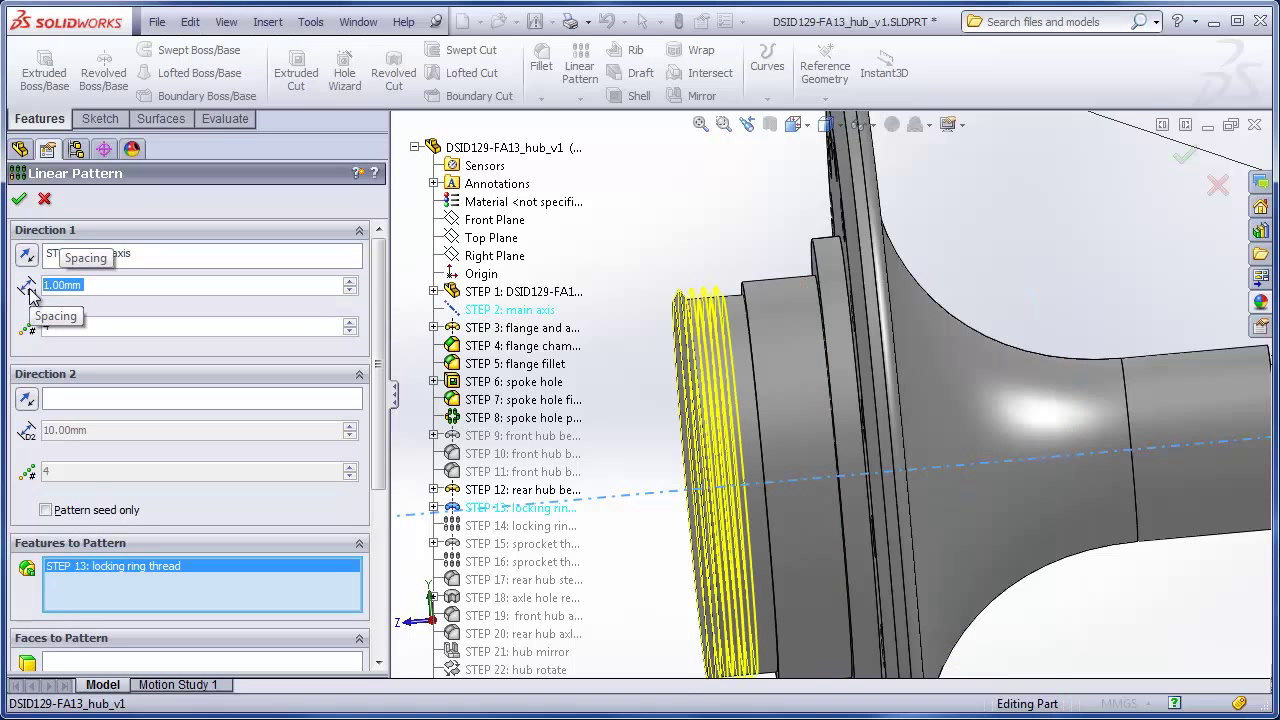
scroll(660, 325, "down", 5)
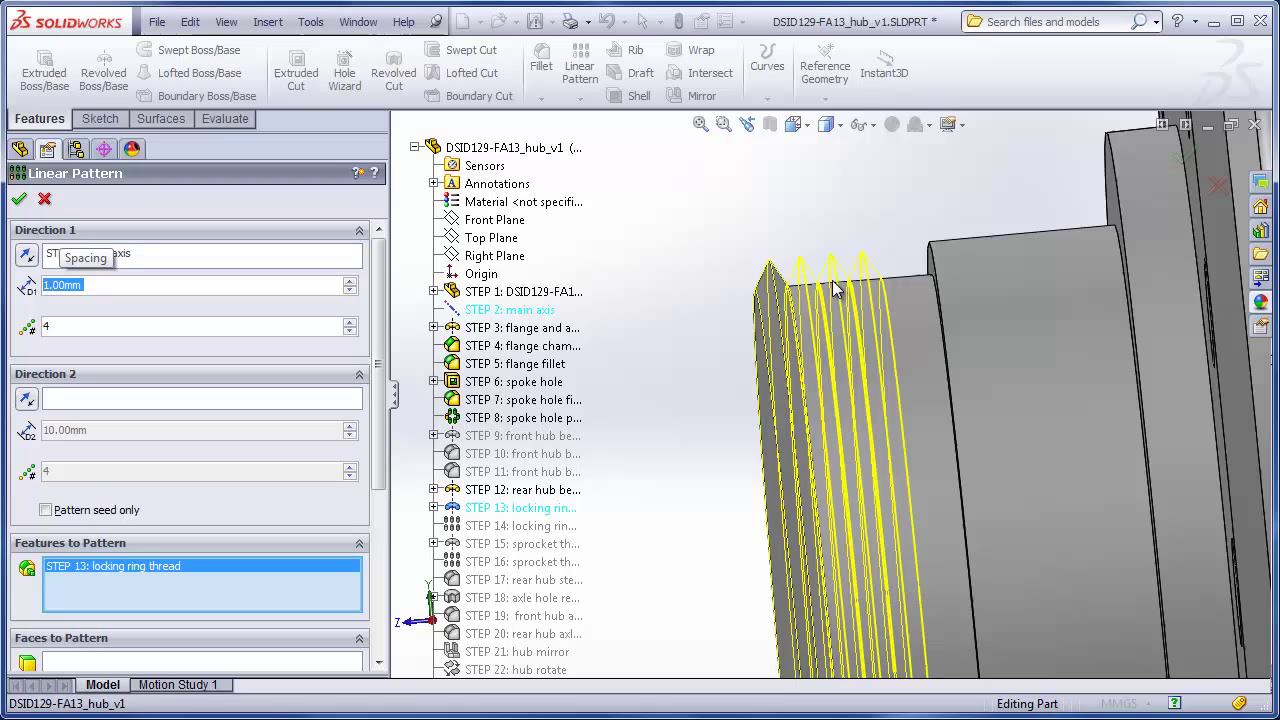
left_click(349, 323)
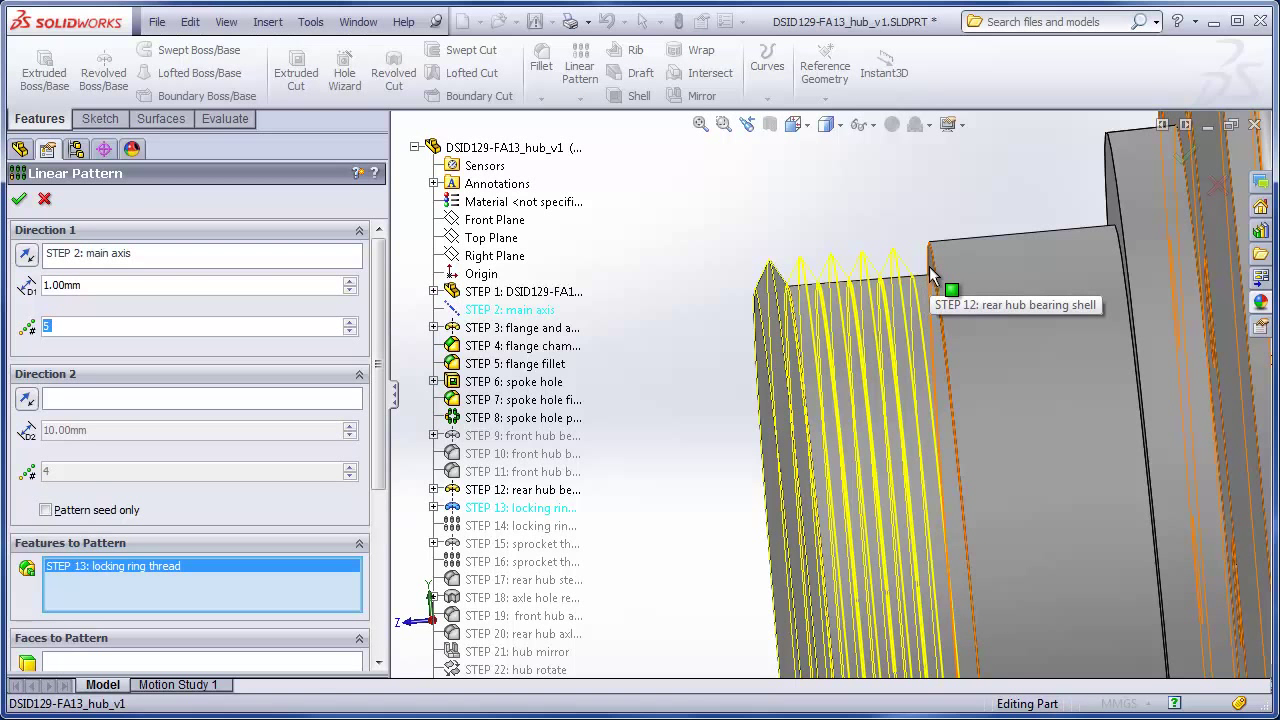
left_click(19, 200)
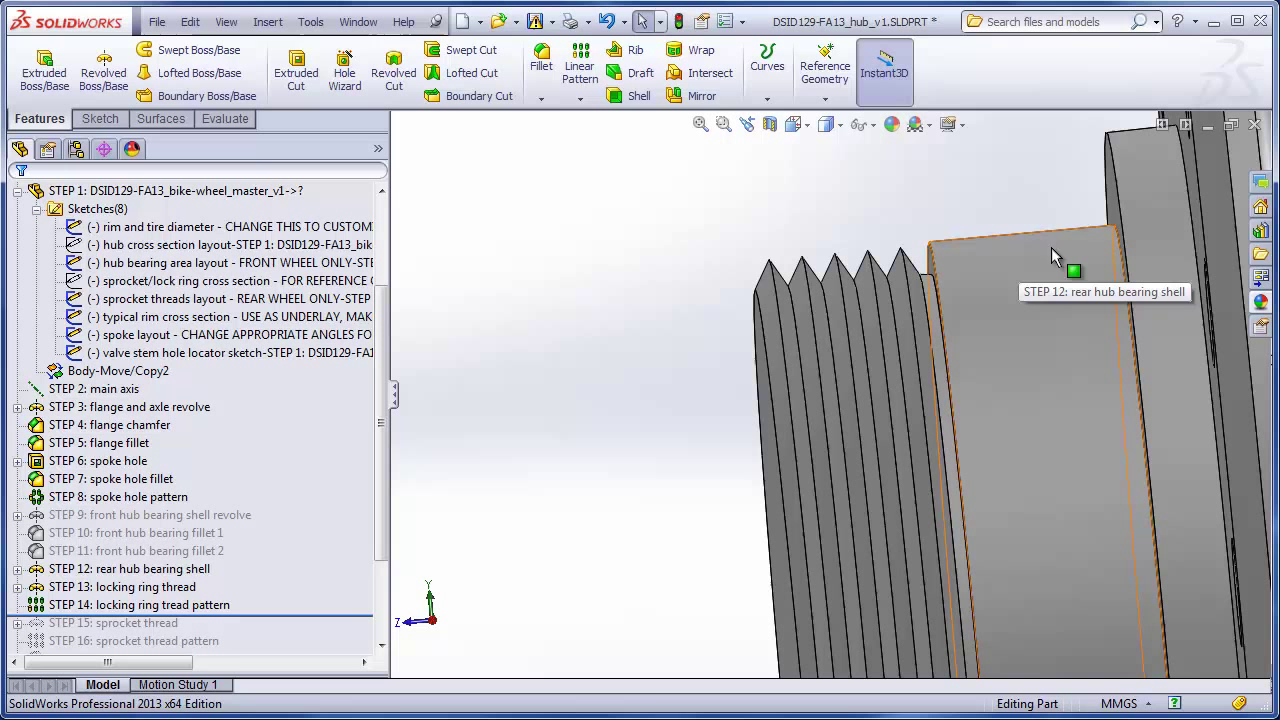
Roll back to just after STEP 14 and show the thread layout sketches again.
mouse_move(349, 622)
left_mouse_down()
mouse_move(357, 609)
mouse_move(352, 633)
left_mouse_up()
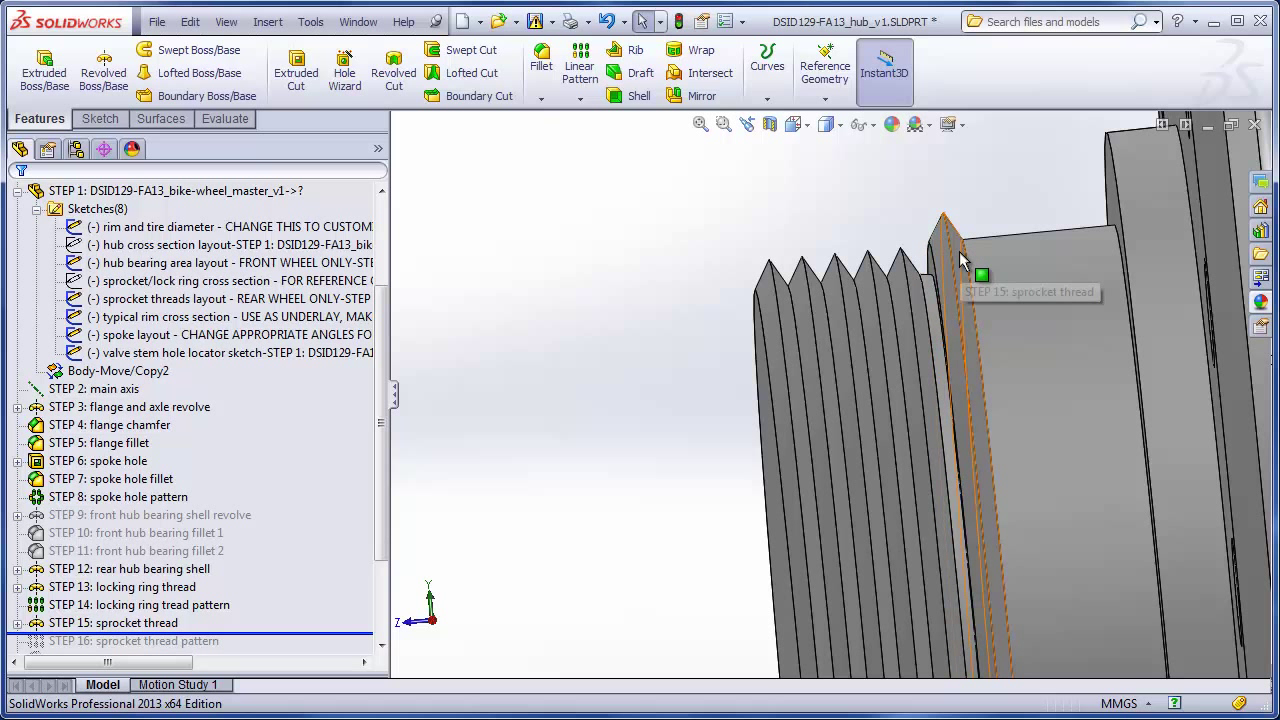
left_click_drag(362, 634, 363, 568)
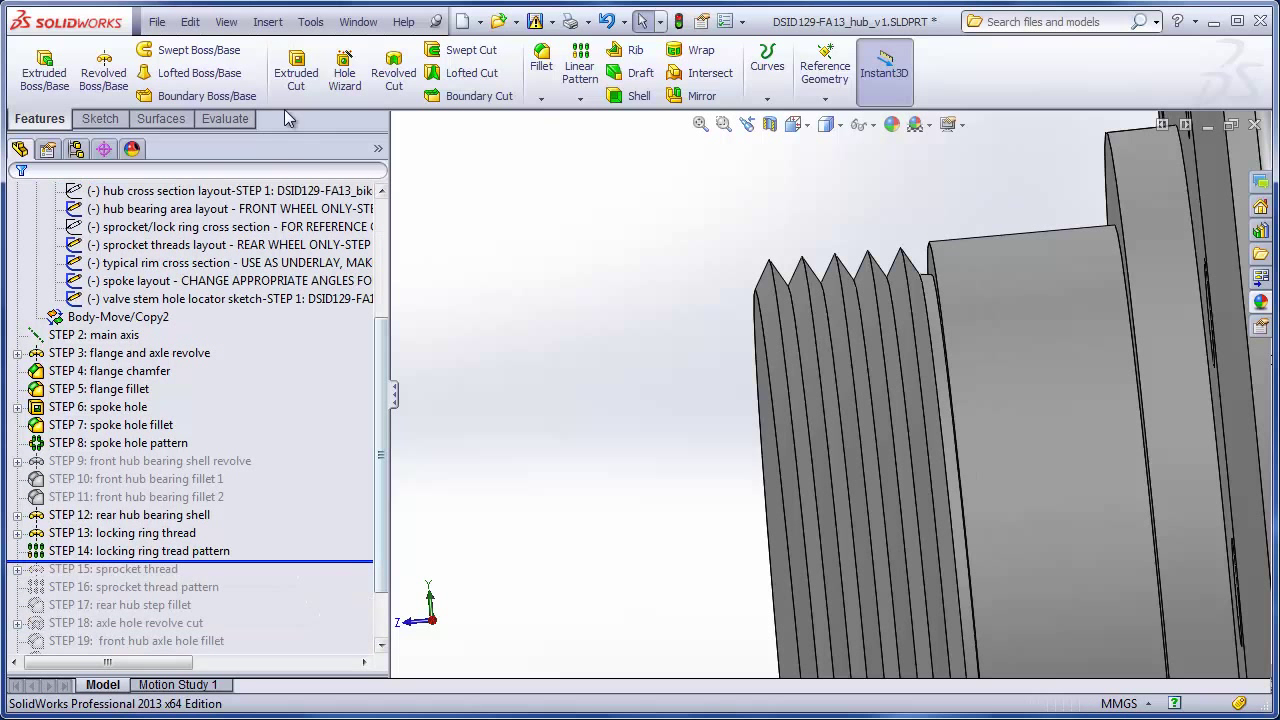
left_click(226, 21)
left_click(300, 108)
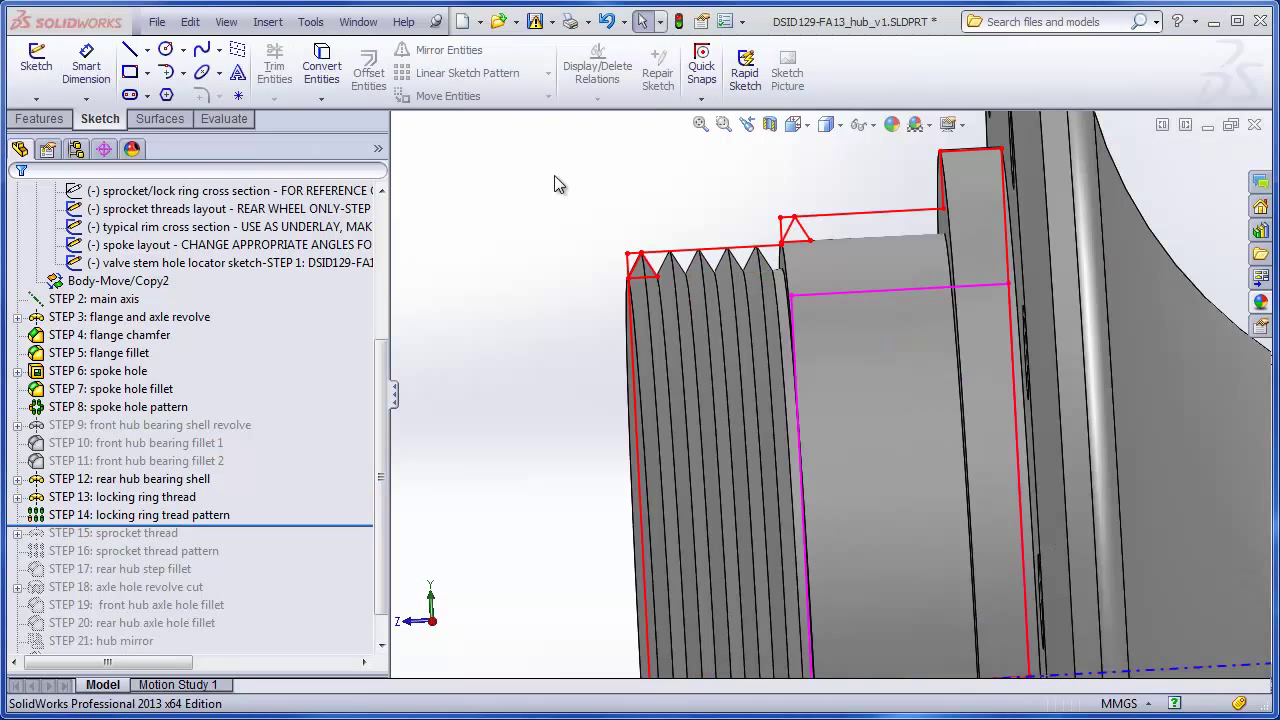
Start a new sketch on the Right Plane.
left_click_drag(382, 374, 384, 253)
left_click(79, 281)
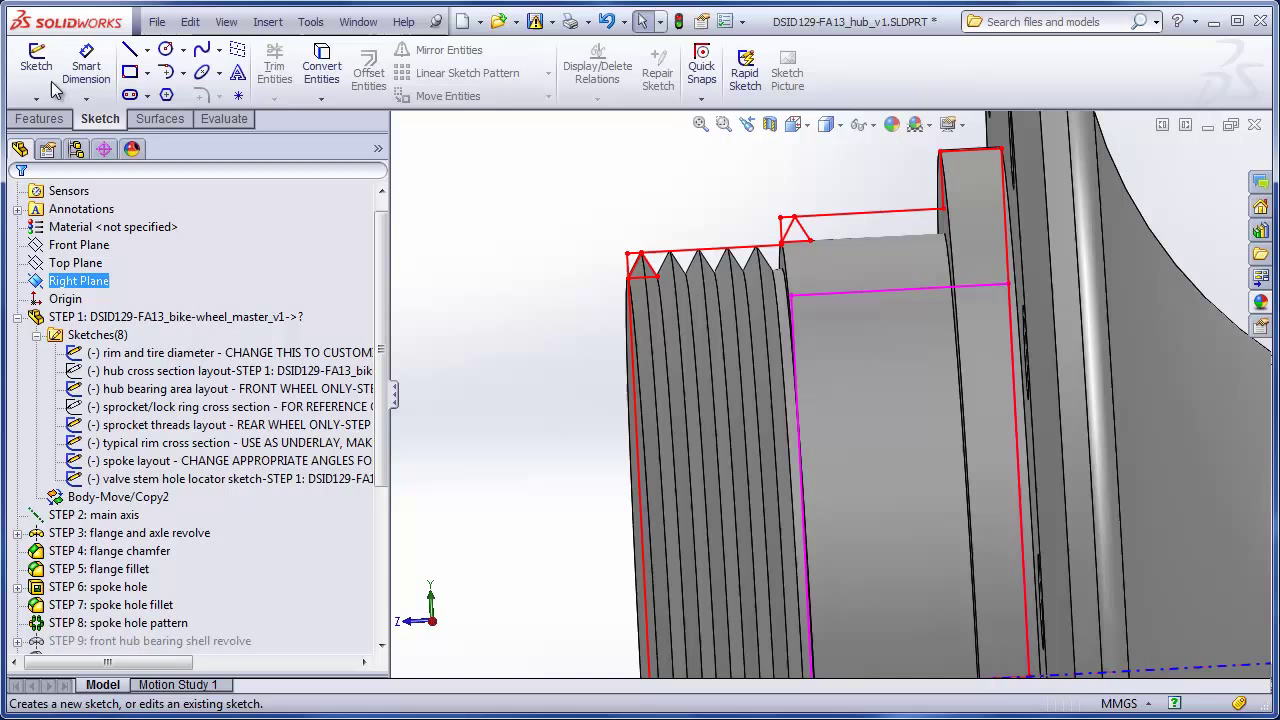
left_click(112, 246)
scroll(784, 236, "down", 5)
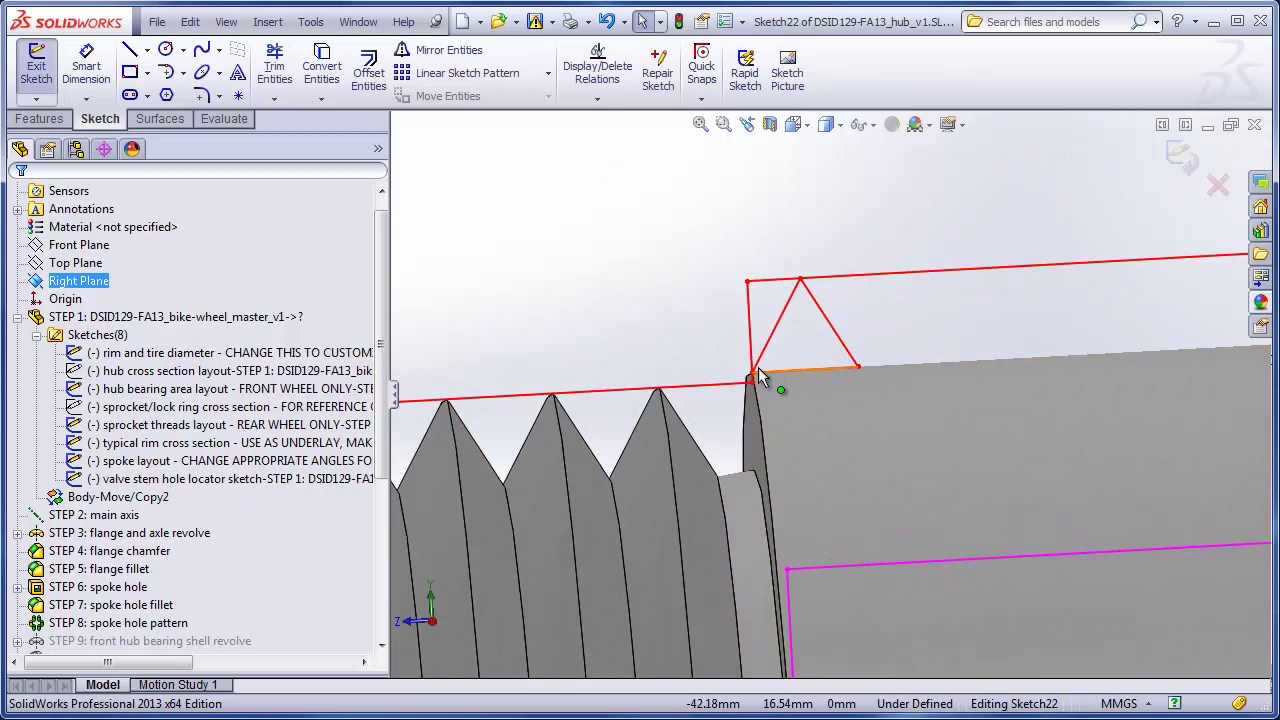
Convert the three sprocket-thread layout triangle lines into Sketch22.
left_click(322, 72)
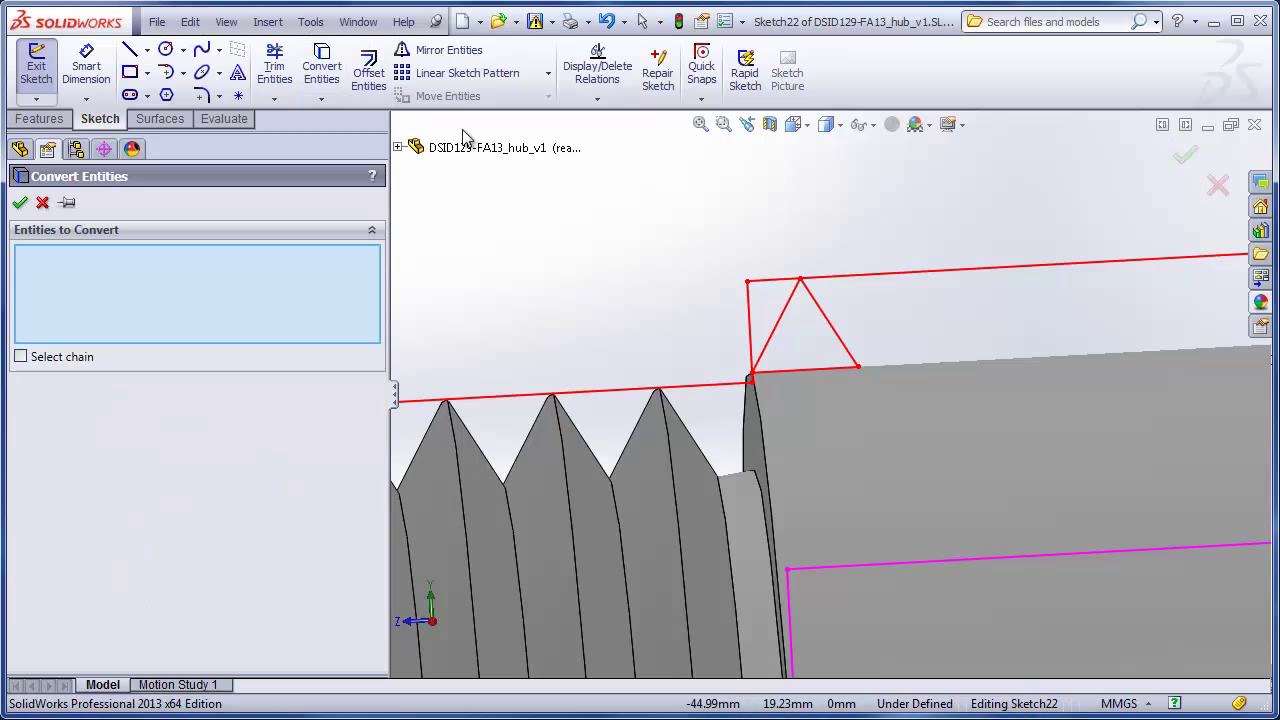
left_click(789, 305)
left_click(830, 328)
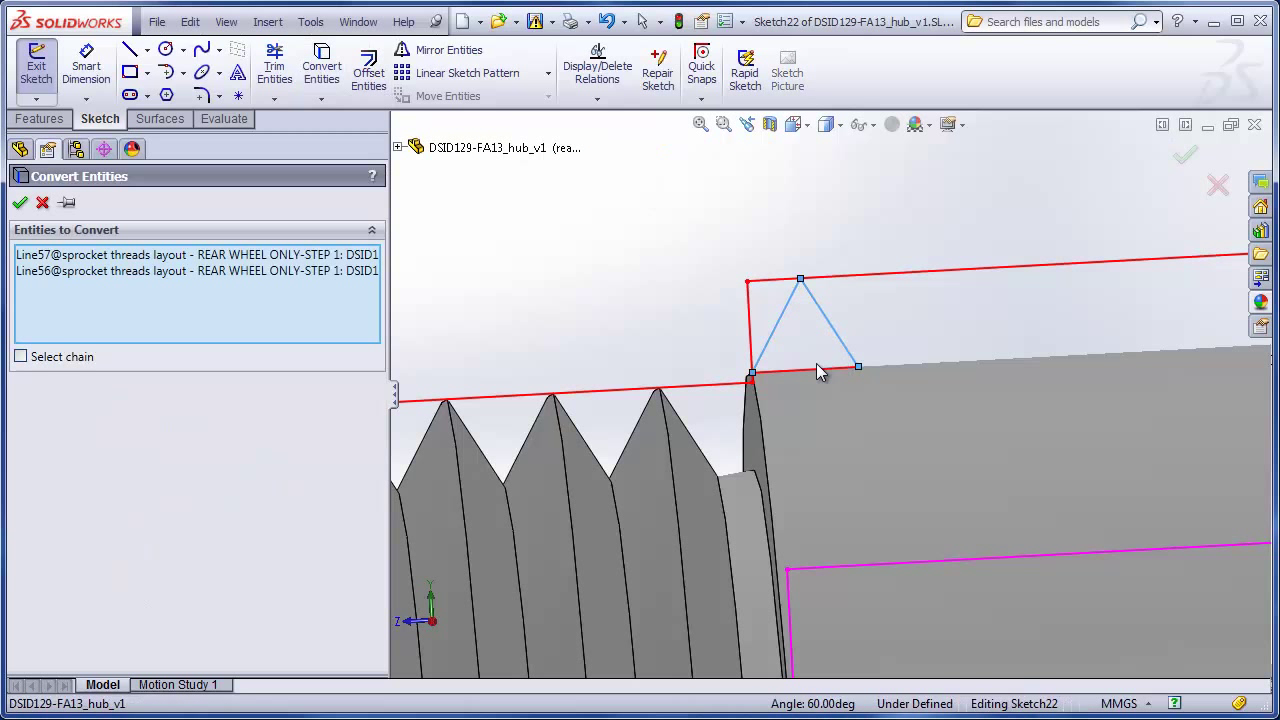
left_click(812, 372)
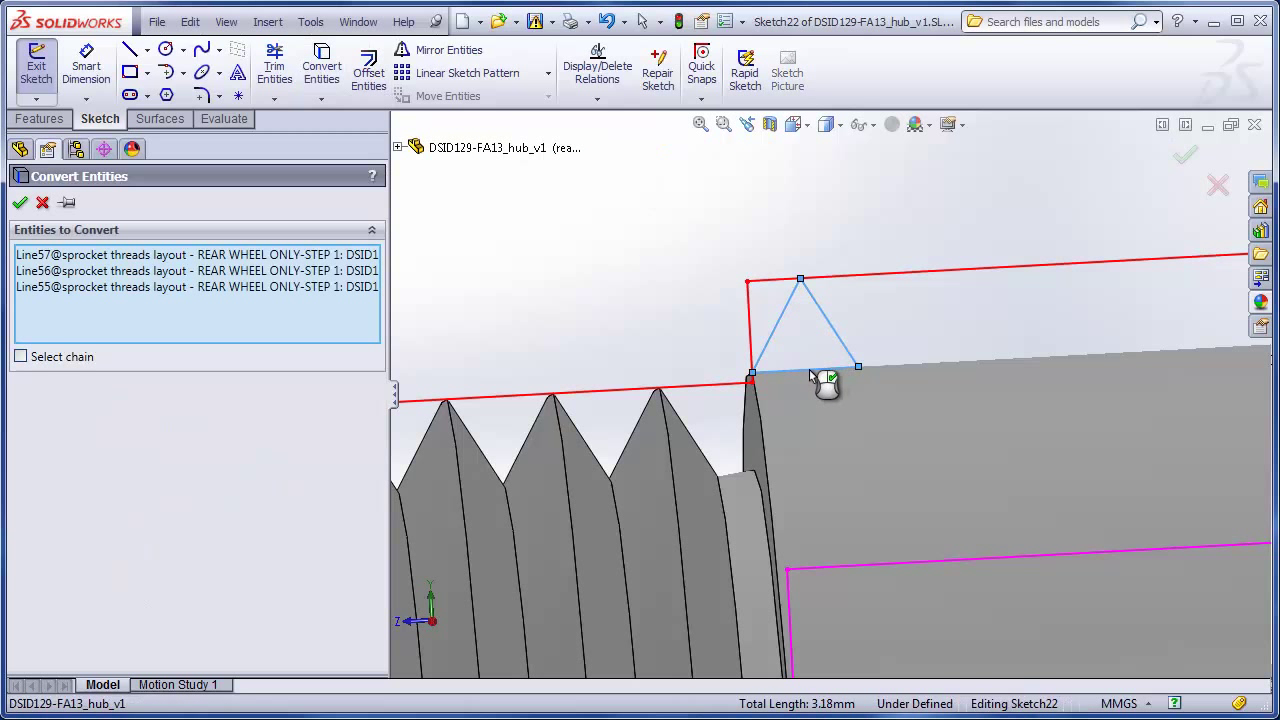
left_click(20, 202)
scroll(945, 580, "up", 6)
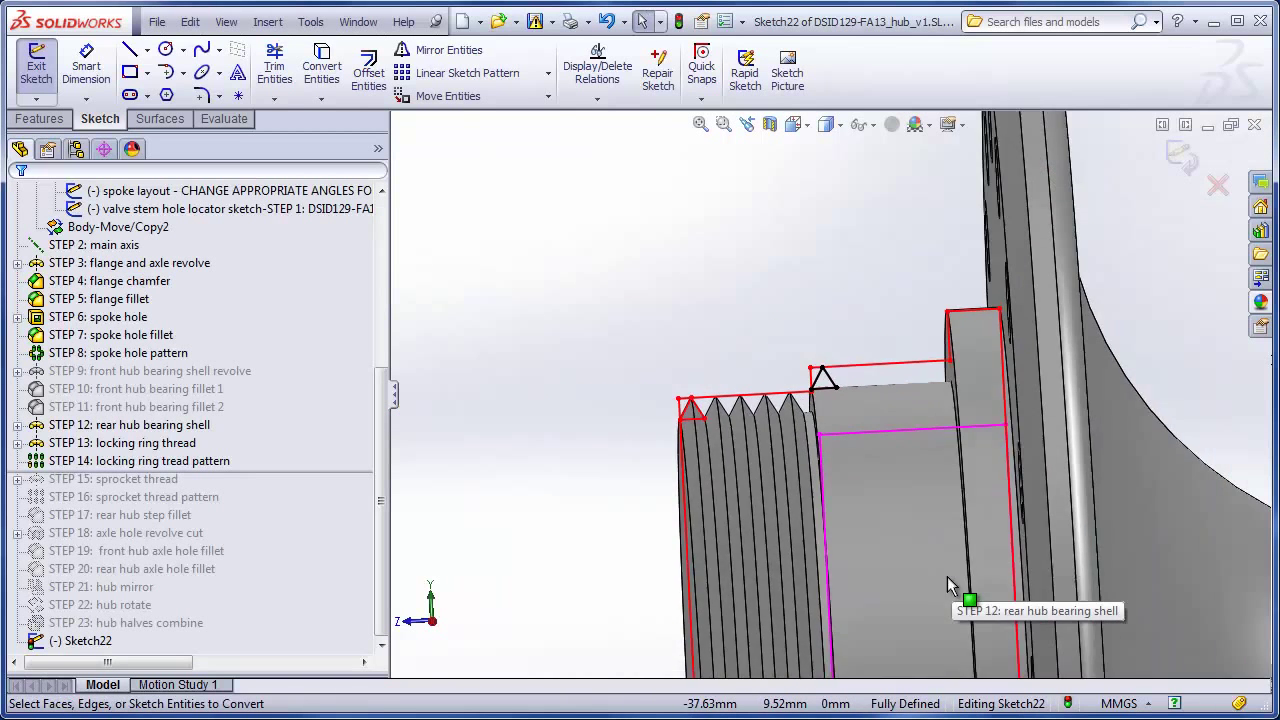
left_click(40, 118)
Revolve the triangle about the hub centerline and name it 'STEP 15: sprocket thread'.
left_click(103, 72)
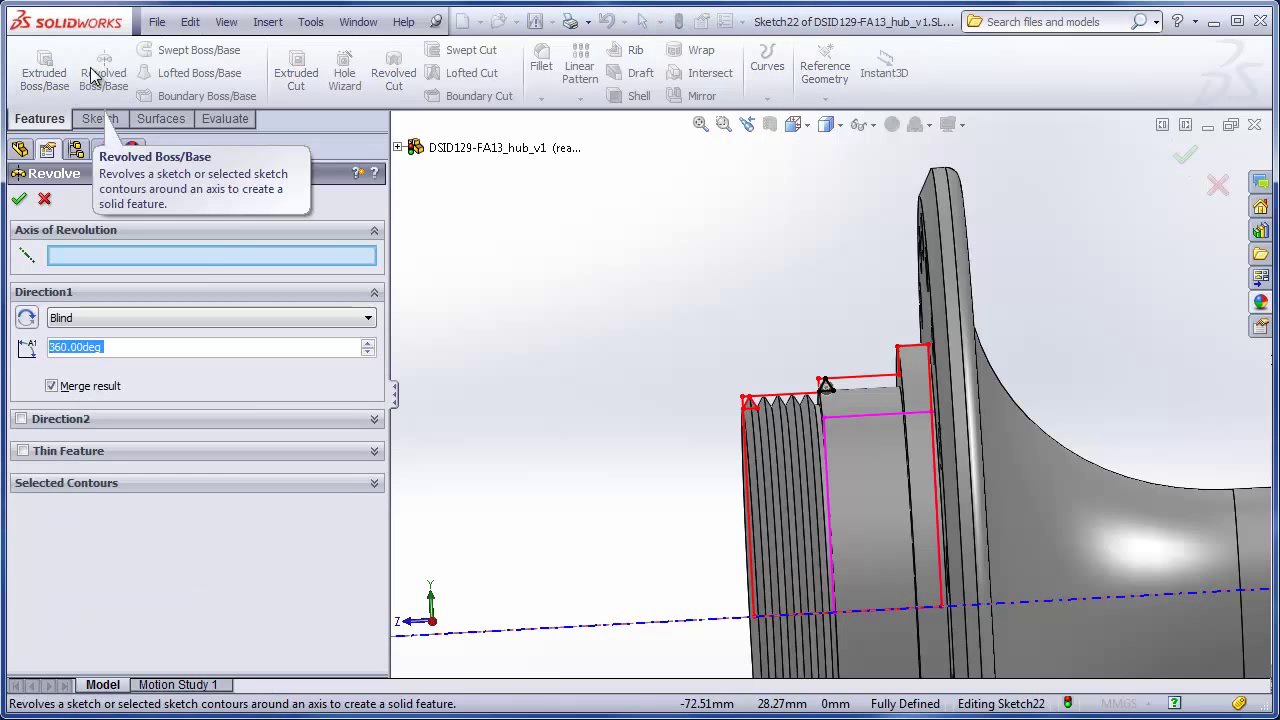
left_click(555, 626)
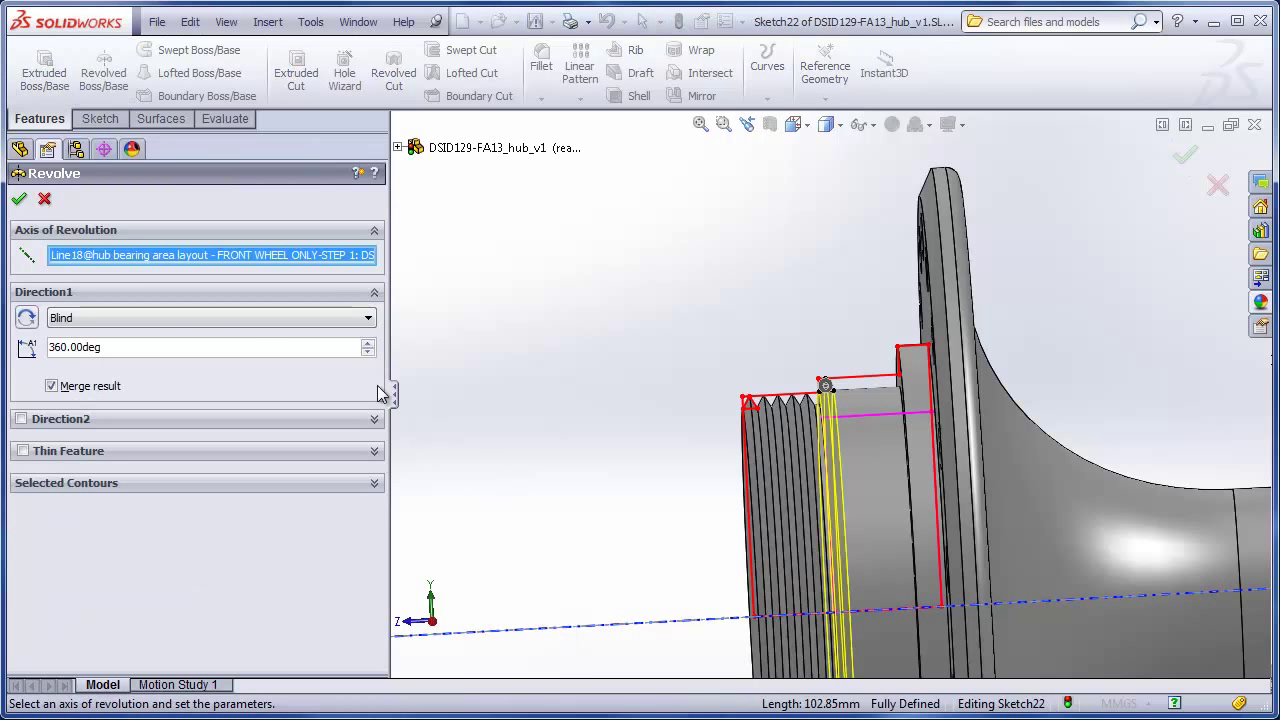
left_click(19, 198)
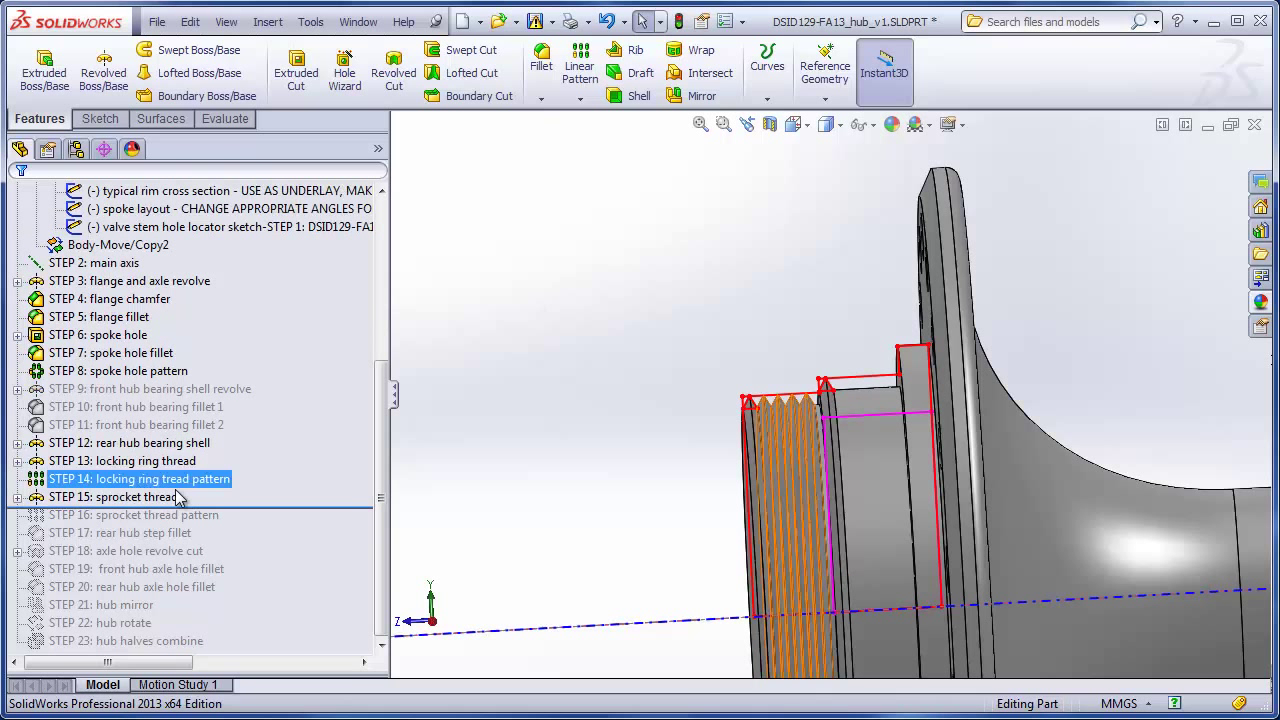
left_click(112, 497)
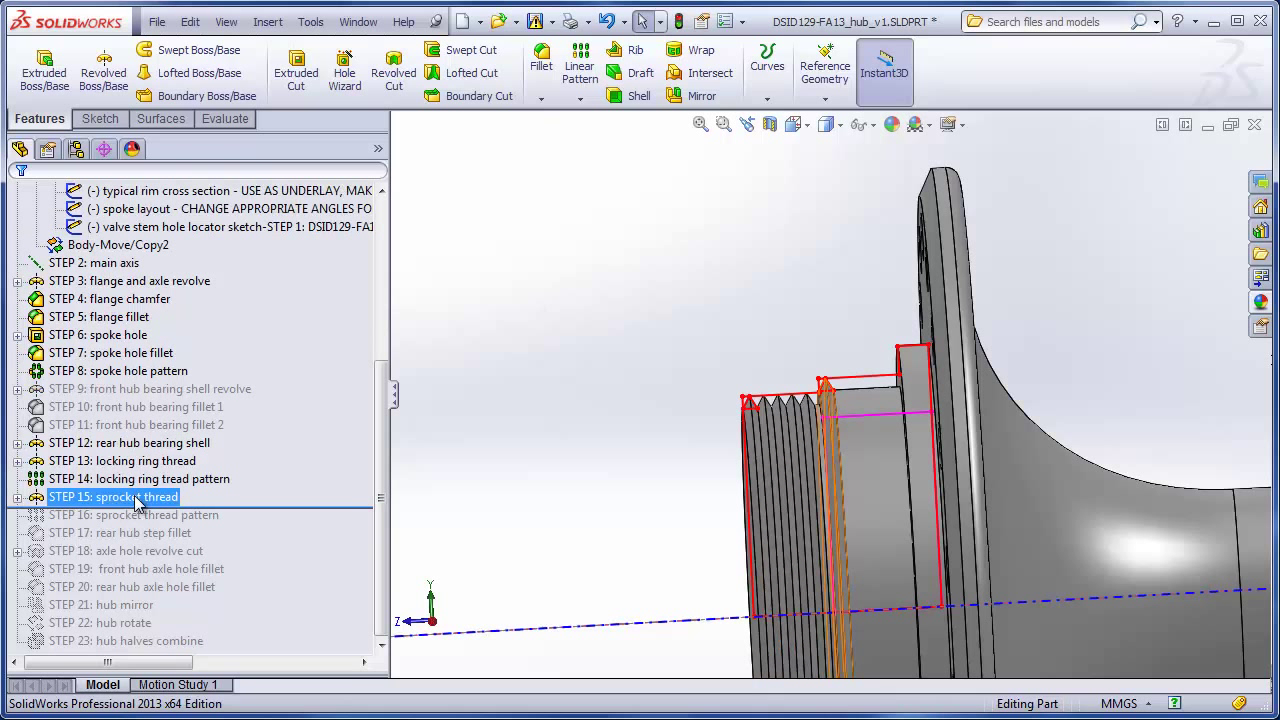
left_click(447, 468)
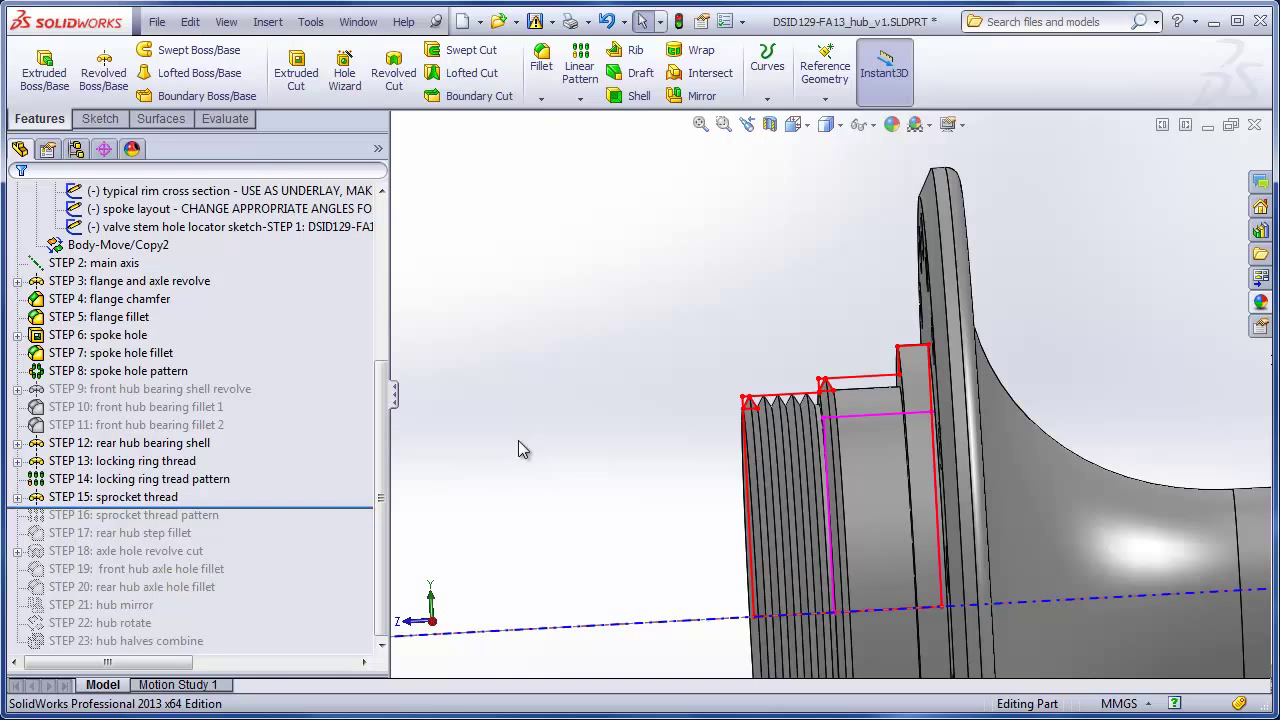
Hide all sketch lines and orbit the hub to view the flange holes.
left_click(226, 21)
left_click(340, 107)
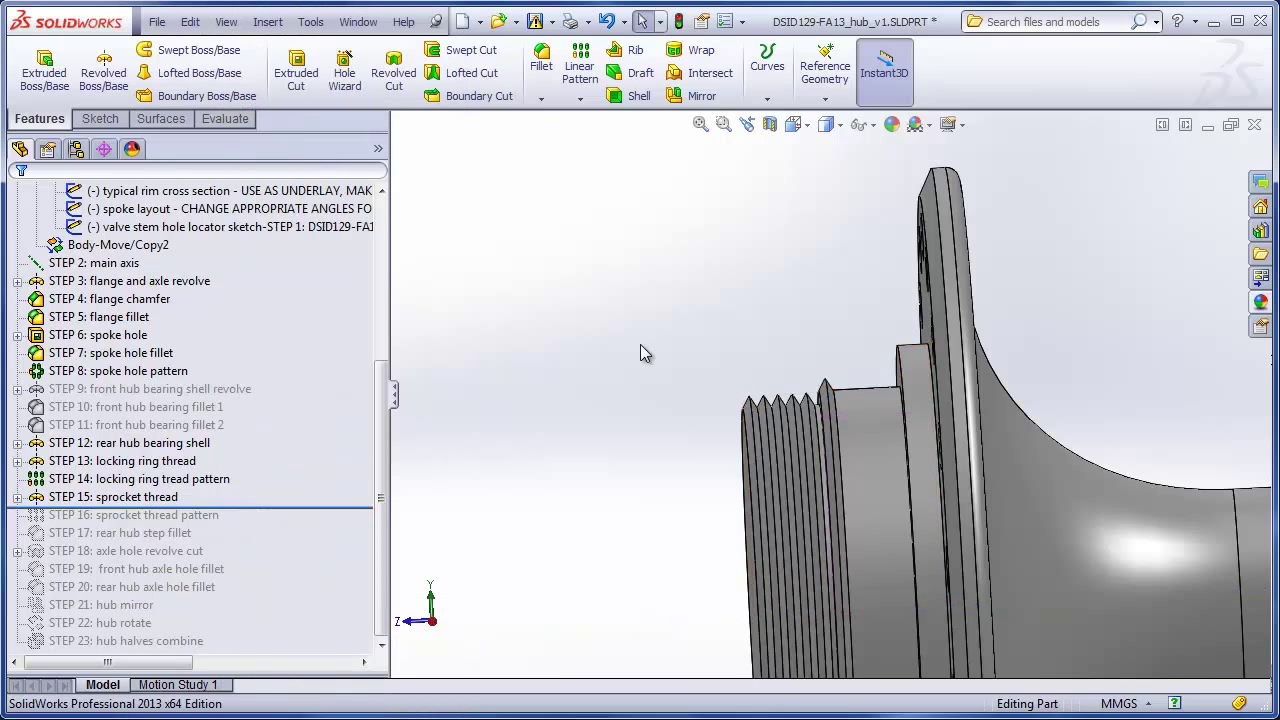
middle_click_drag(644, 353, 660, 382)
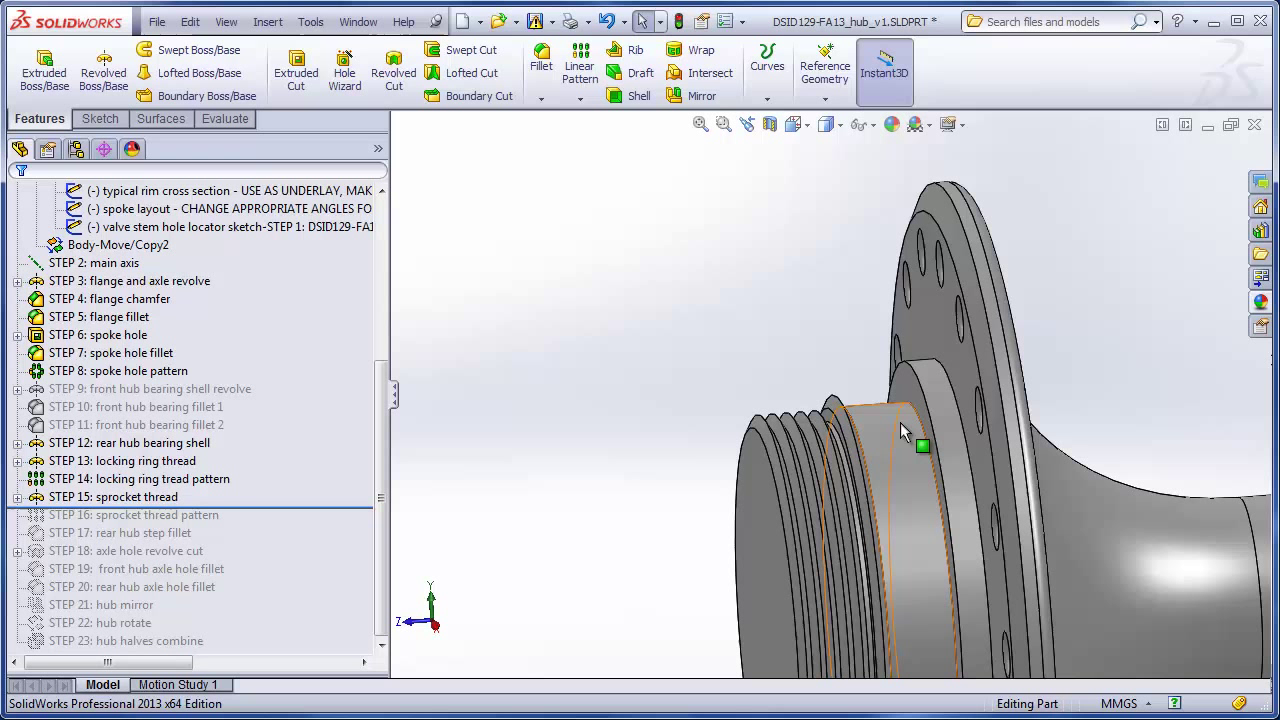
mouse_move(355, 507)
left_mouse_down()
mouse_move(341, 527)
mouse_move(357, 517)
mouse_move(350, 507)
left_mouse_up()
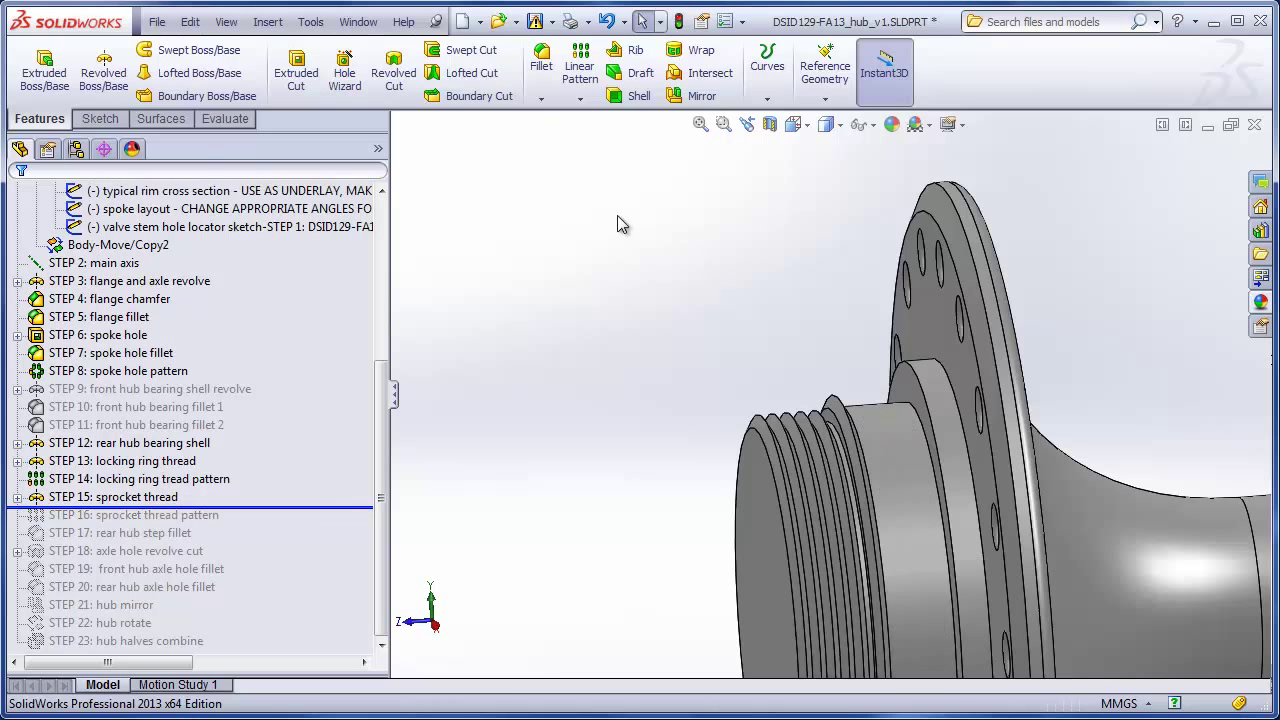
Linear-pattern STEP 15: sprocket thread along STEP 2: main axis, 5 instances at 1.00 mm.
left_click(579, 68)
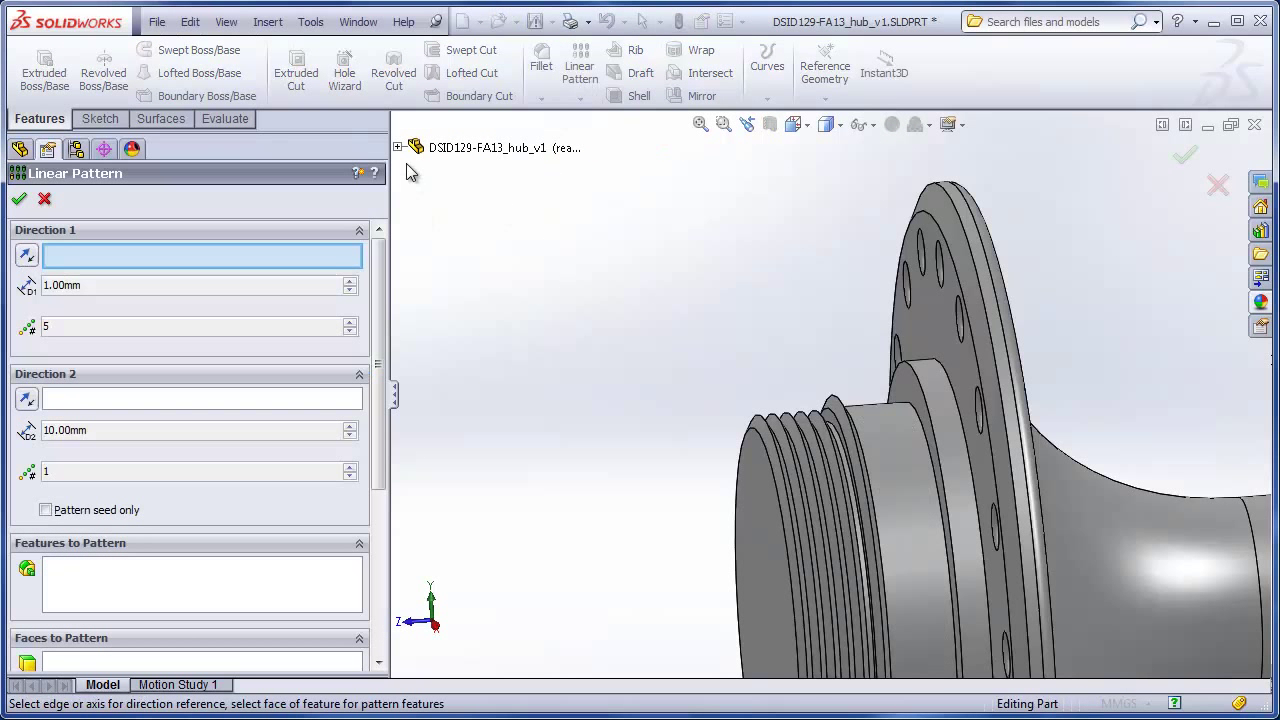
left_click(397, 148)
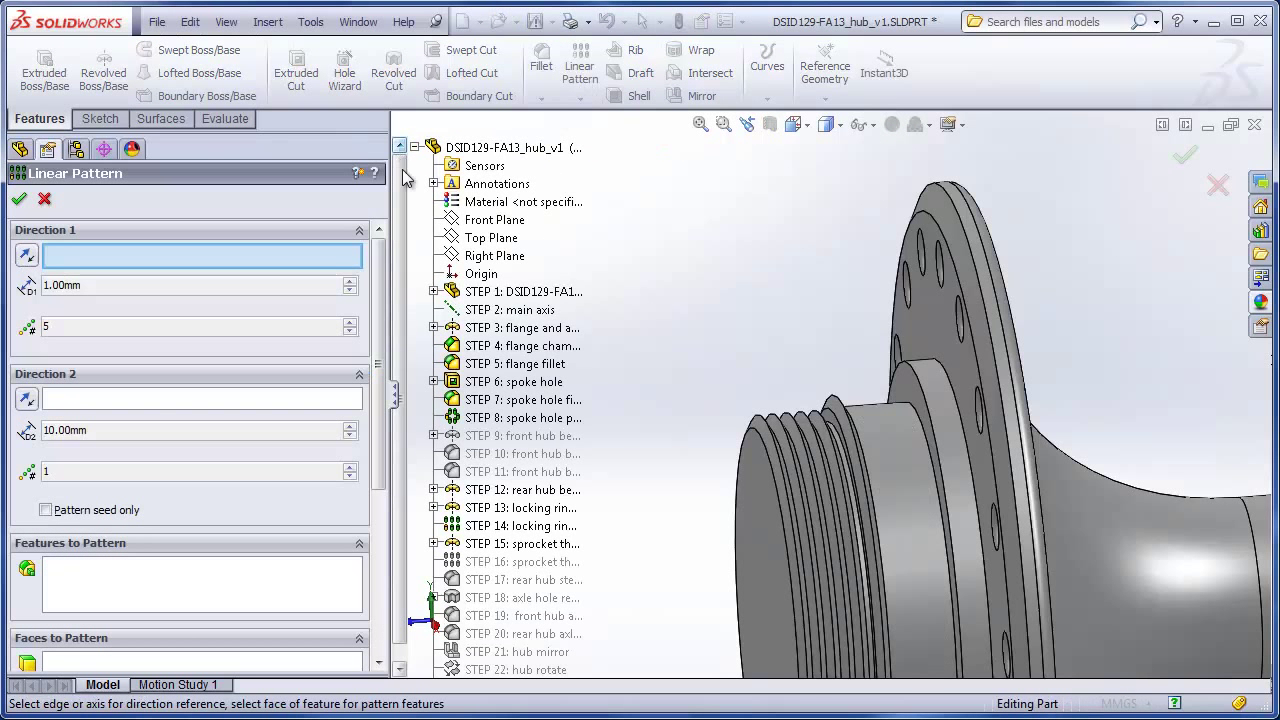
left_click(525, 313)
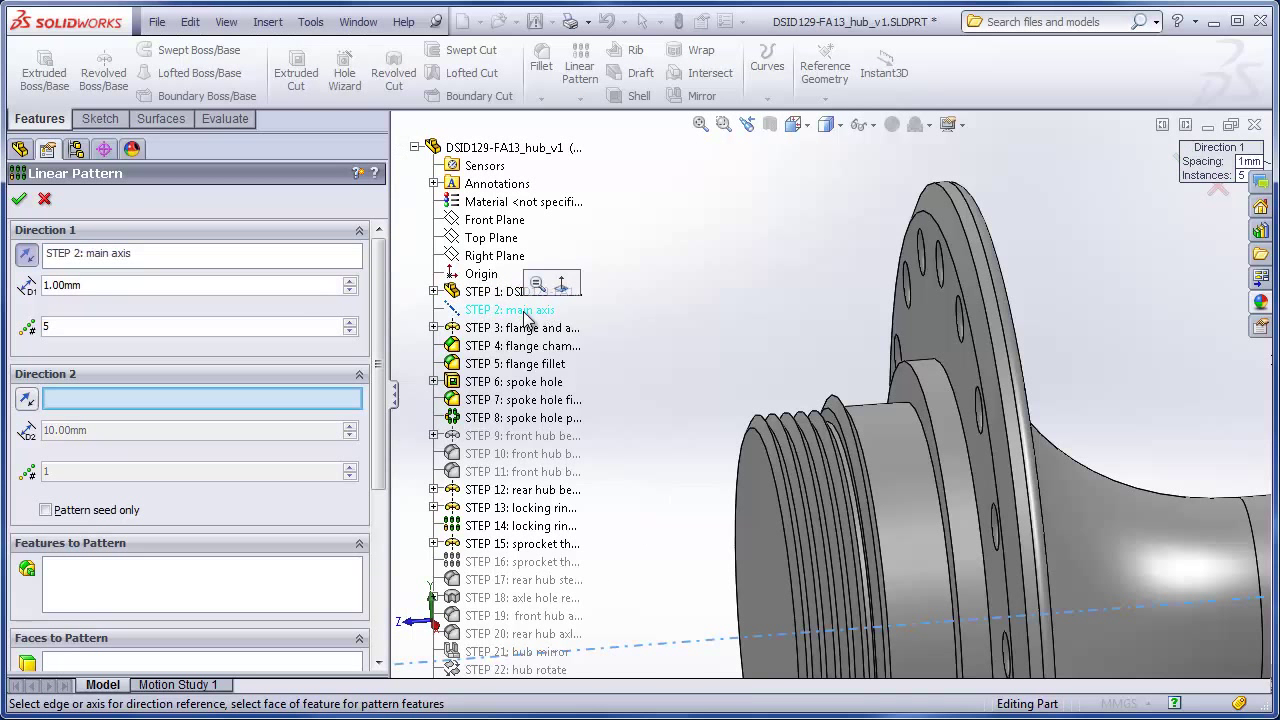
left_click(180, 574)
scroll(866, 424, "down", 5)
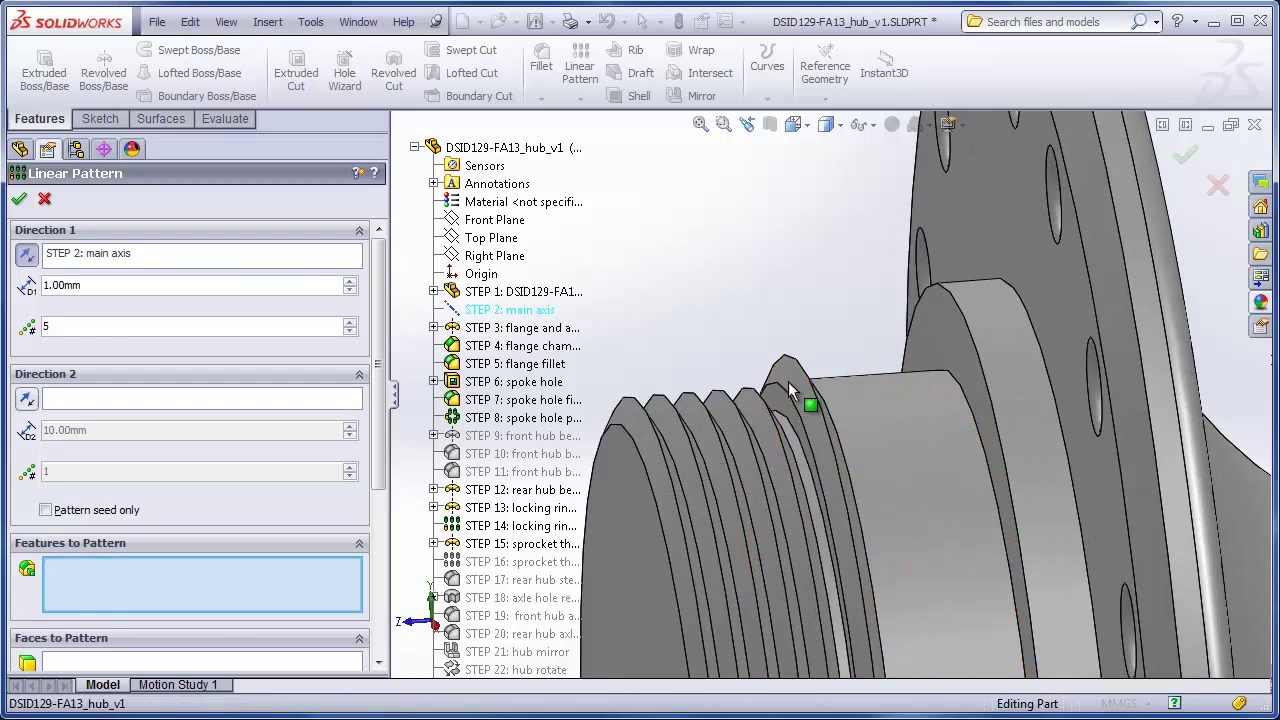
left_click(788, 381)
middle_click_drag(769, 392, 690, 450)
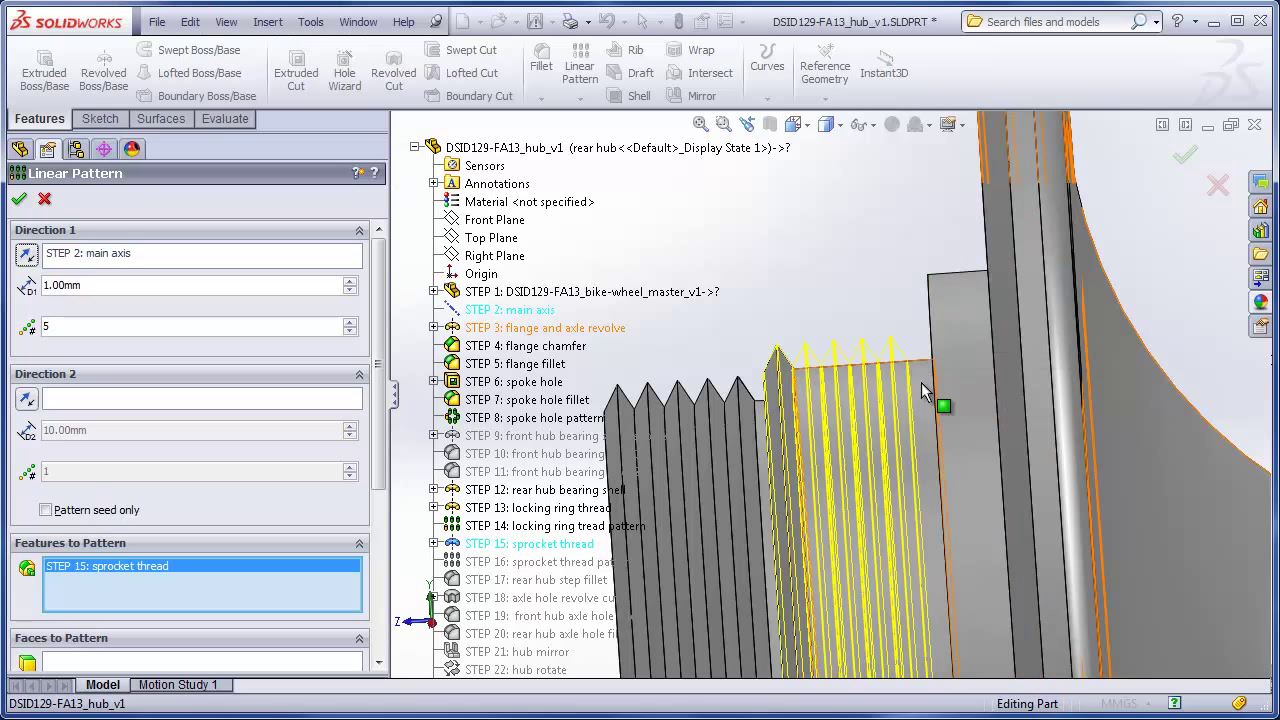
key("Return")
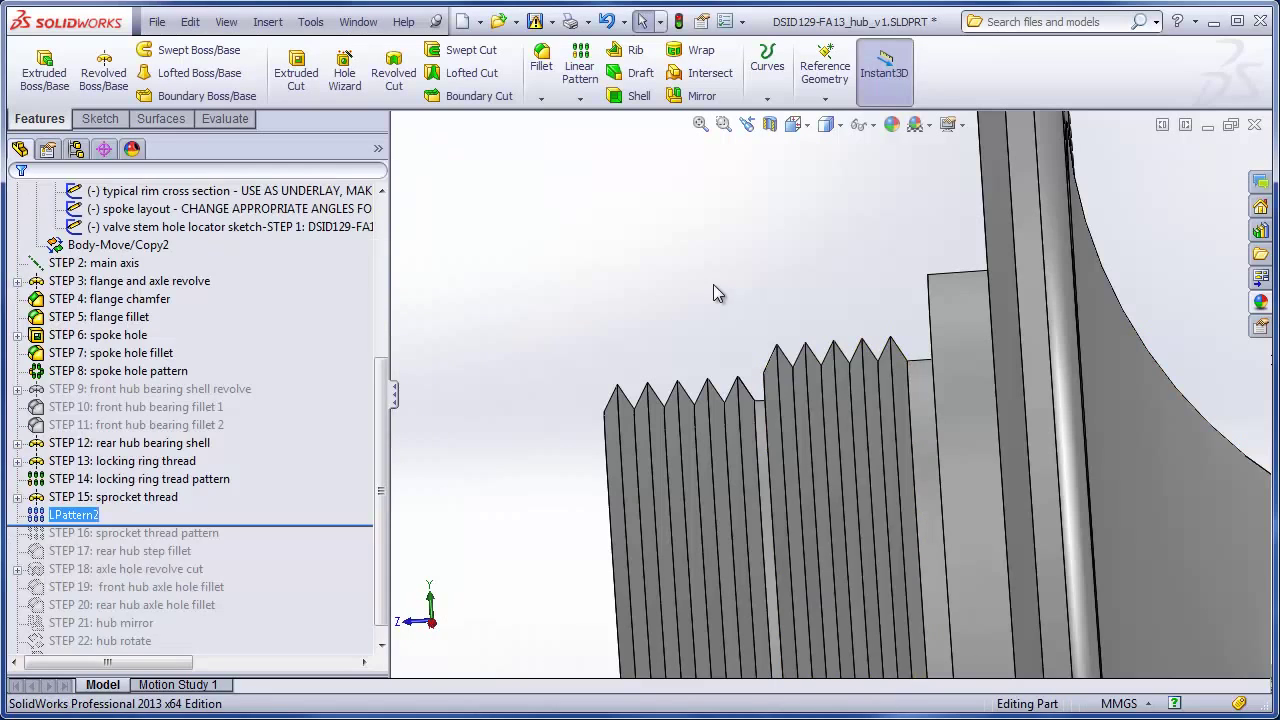
Orbit the hub to inspect the patterned sprocket threads on the rear bearing shell.
left_click(713, 284)
middle_click_drag(905, 380, 930, 335)
left_click(930, 335)
left_click(695, 290)
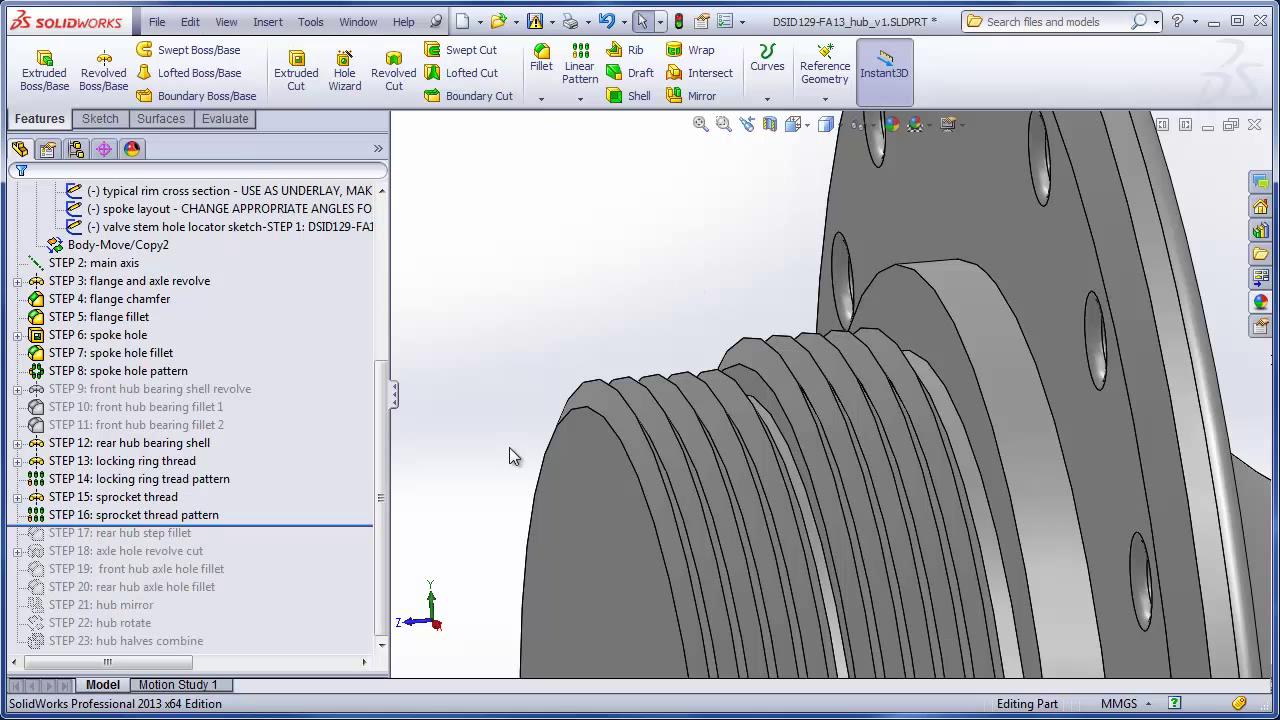
Roll the tree forward to restore the rear hub step fillet and inspect the flange.
left_click_drag(363, 524, 360, 542)
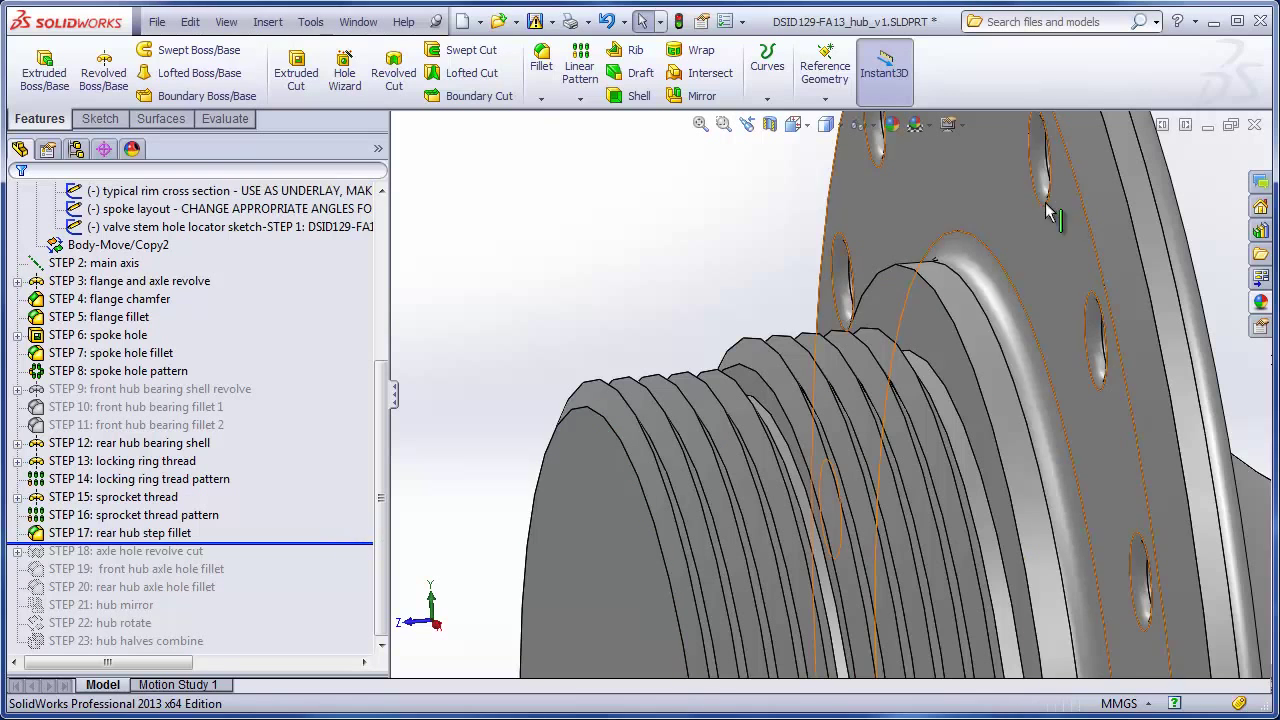
left_click(1000, 271)
left_click(770, 252)
mouse_move(800, 257)
middle_mouse_down()
mouse_move(782, 244)
mouse_move(785, 262)
middle_mouse_up()
left_click(800, 275)
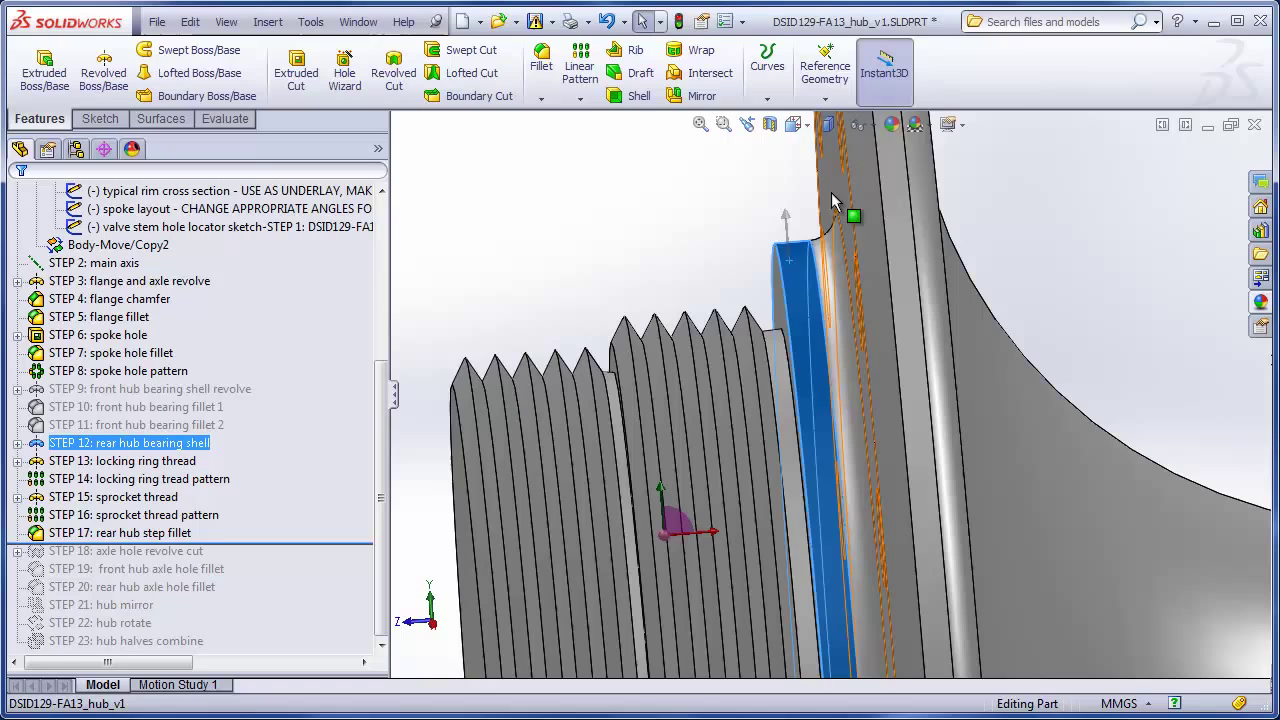
left_click(838, 208)
middle_click_drag(894, 371, 523, 240)
left_click(522, 240)
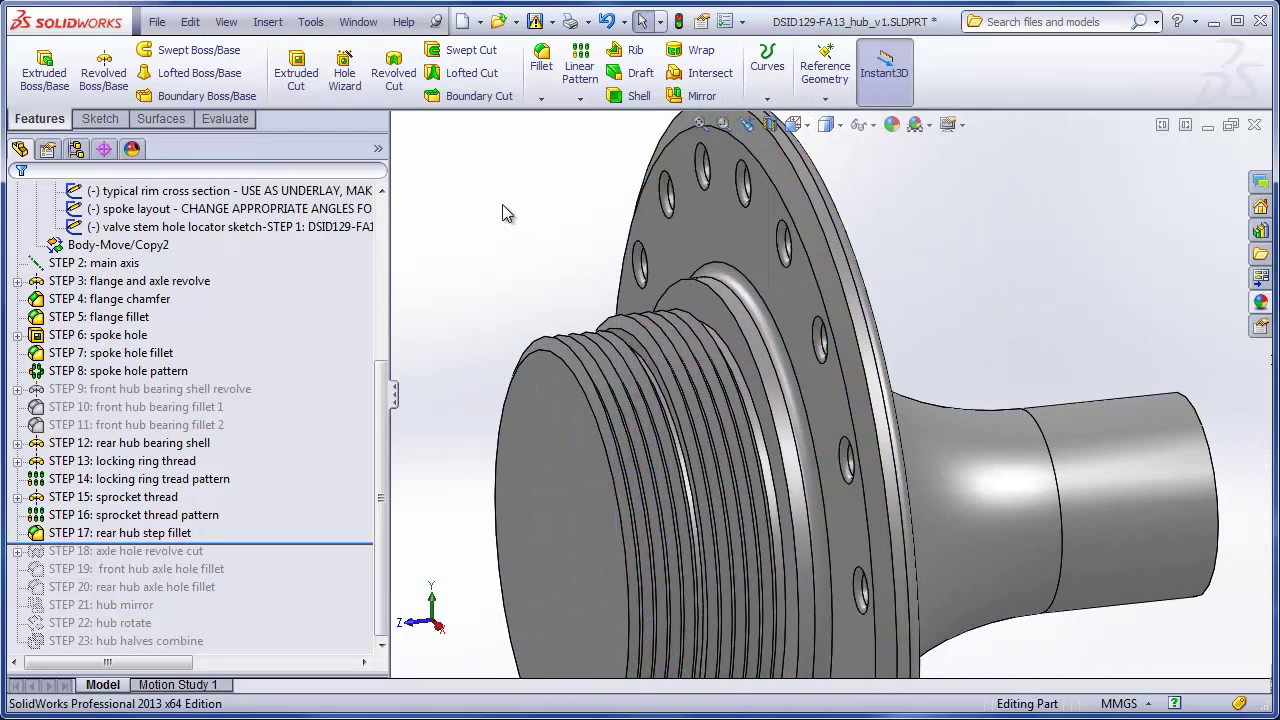
Roll the history forward to include the STEP 18 axle hole revolve cut.
scroll(505, 213, "down", 2)
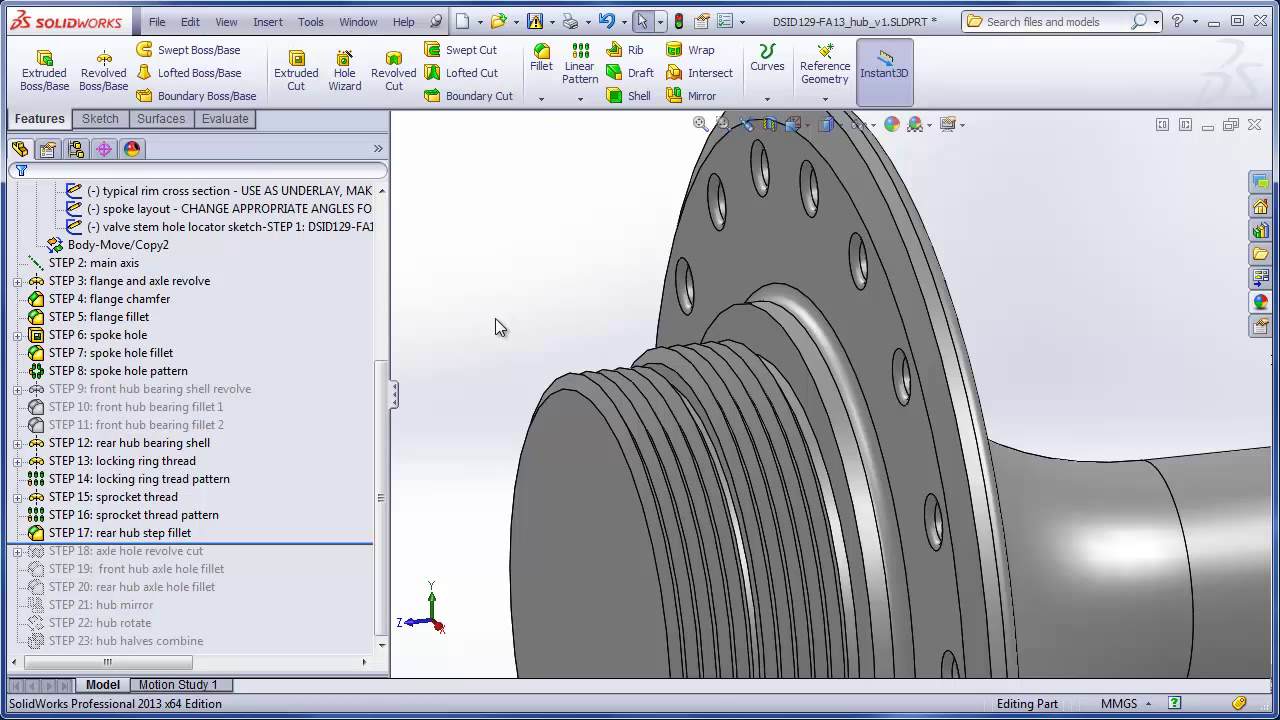
left_click(121, 552)
left_click(276, 555)
scroll(471, 512, "up", 1)
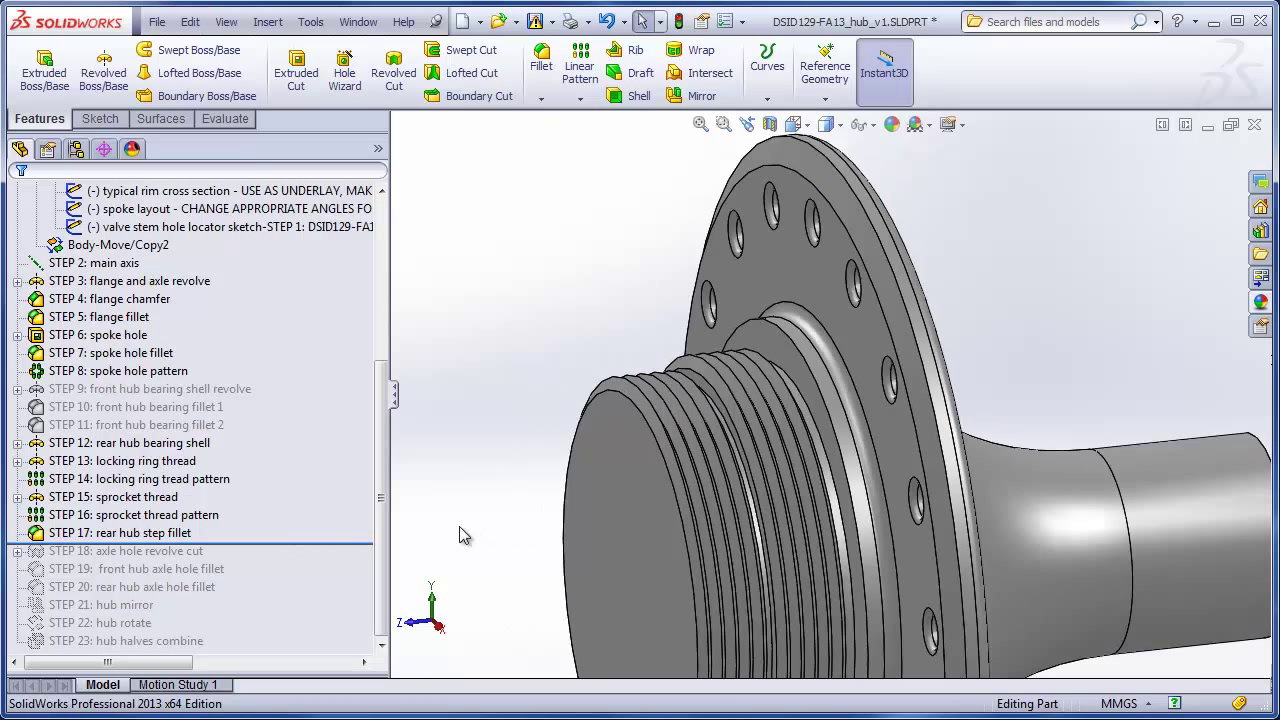
left_click_drag(324, 545, 320, 557)
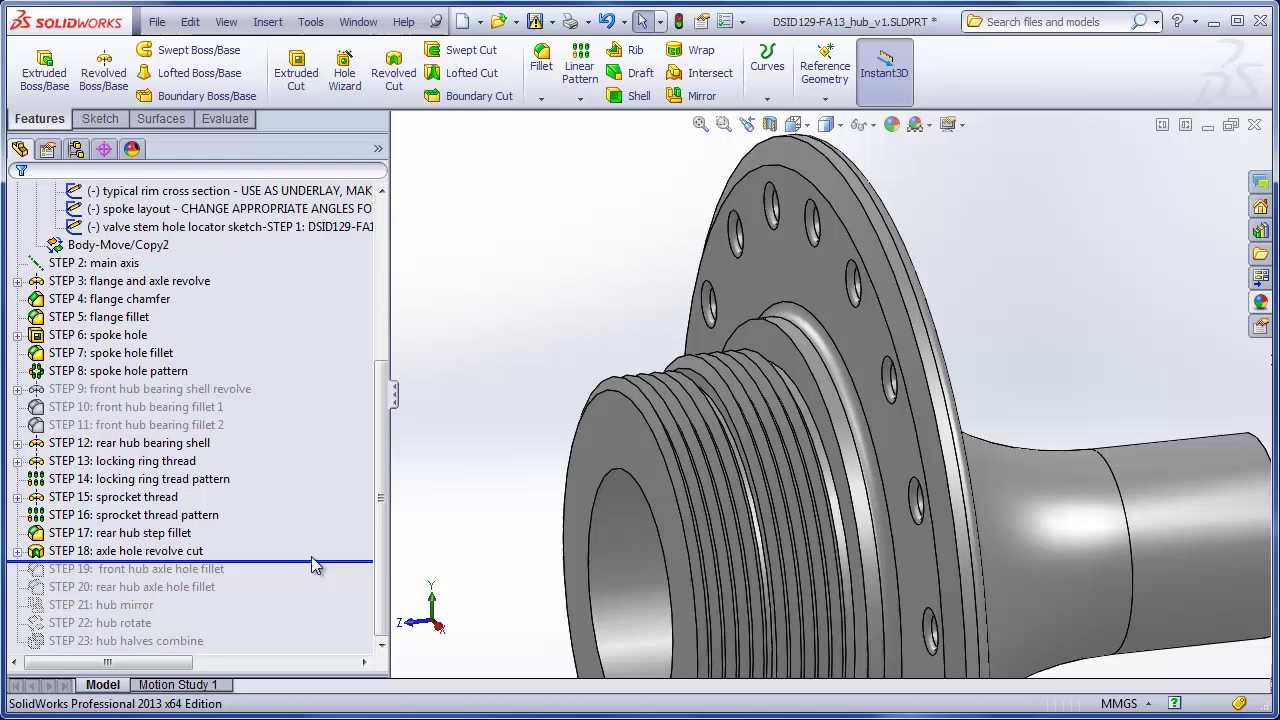
Orbit the hub to inspect the new axle hole.
left_click(623, 576)
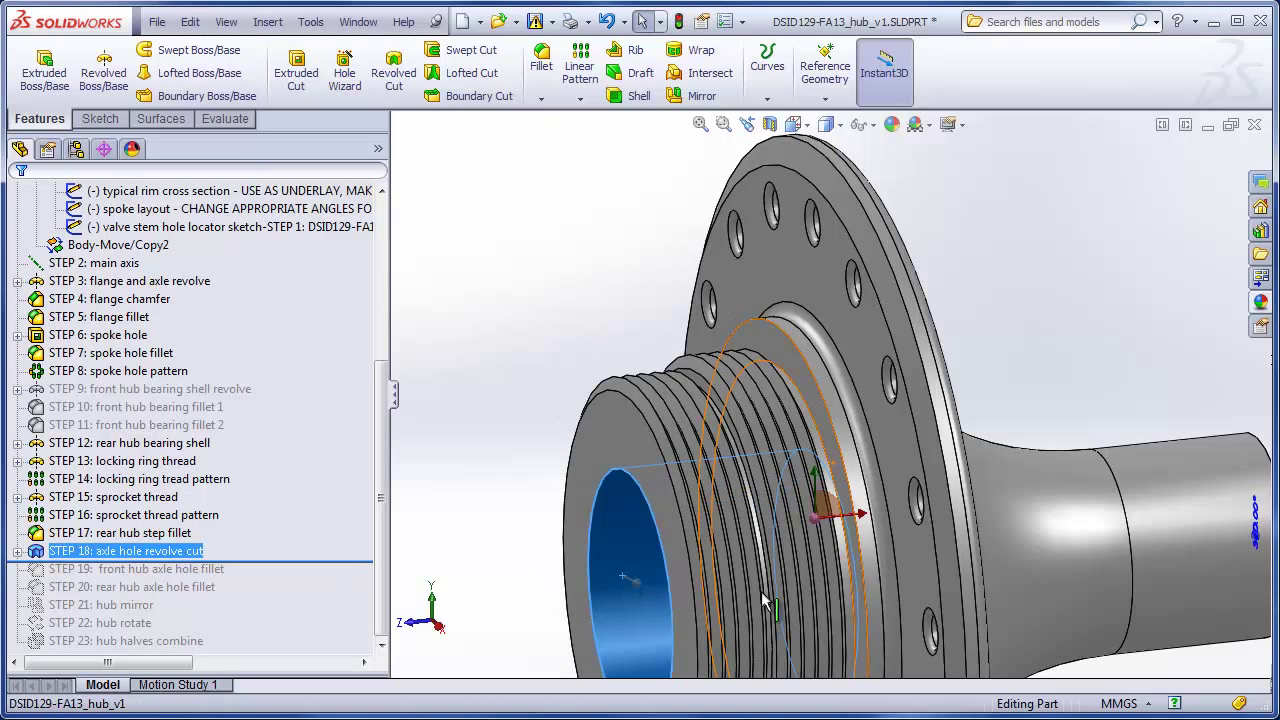
middle_click_drag(721, 555, 760, 590)
scroll(760, 590, "down", 2)
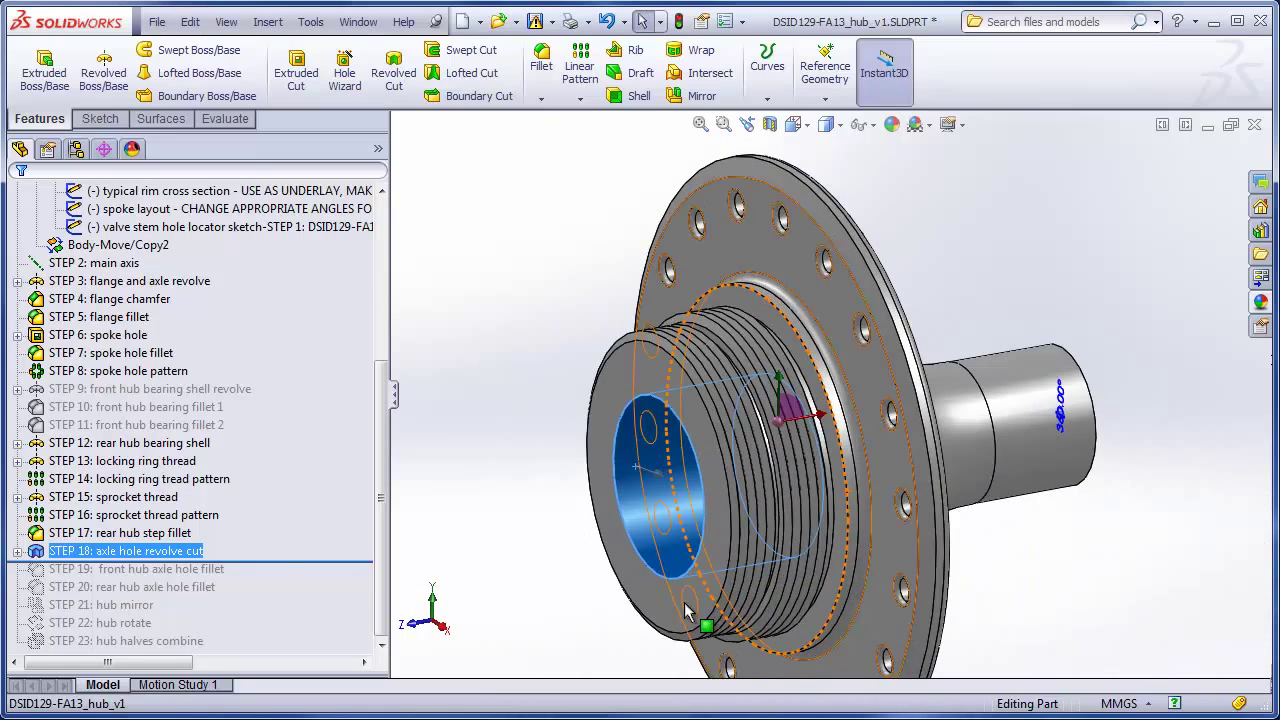
left_click(516, 598)
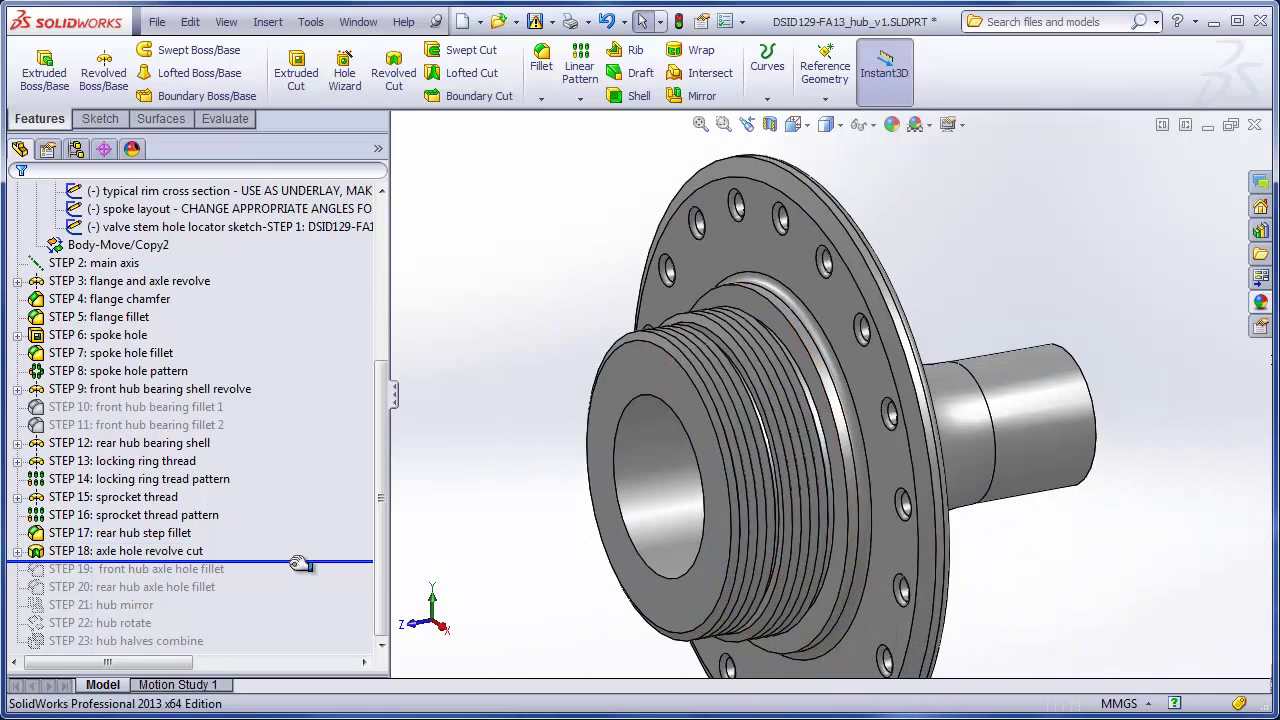
Roll history forward through hub mirror and rotate, skipping the front axle fillet, and fit the hub.
left_click_drag(300, 565, 288, 578)
left_click(150, 570)
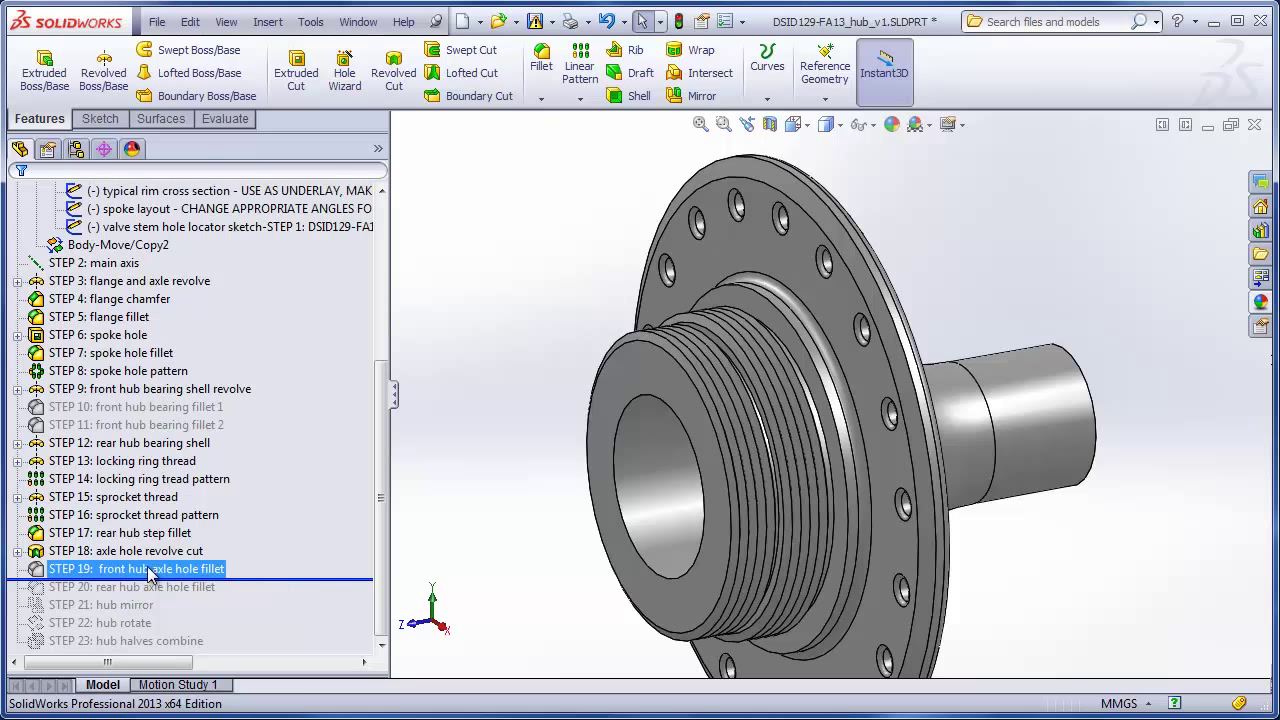
left_click_drag(276, 579, 268, 597)
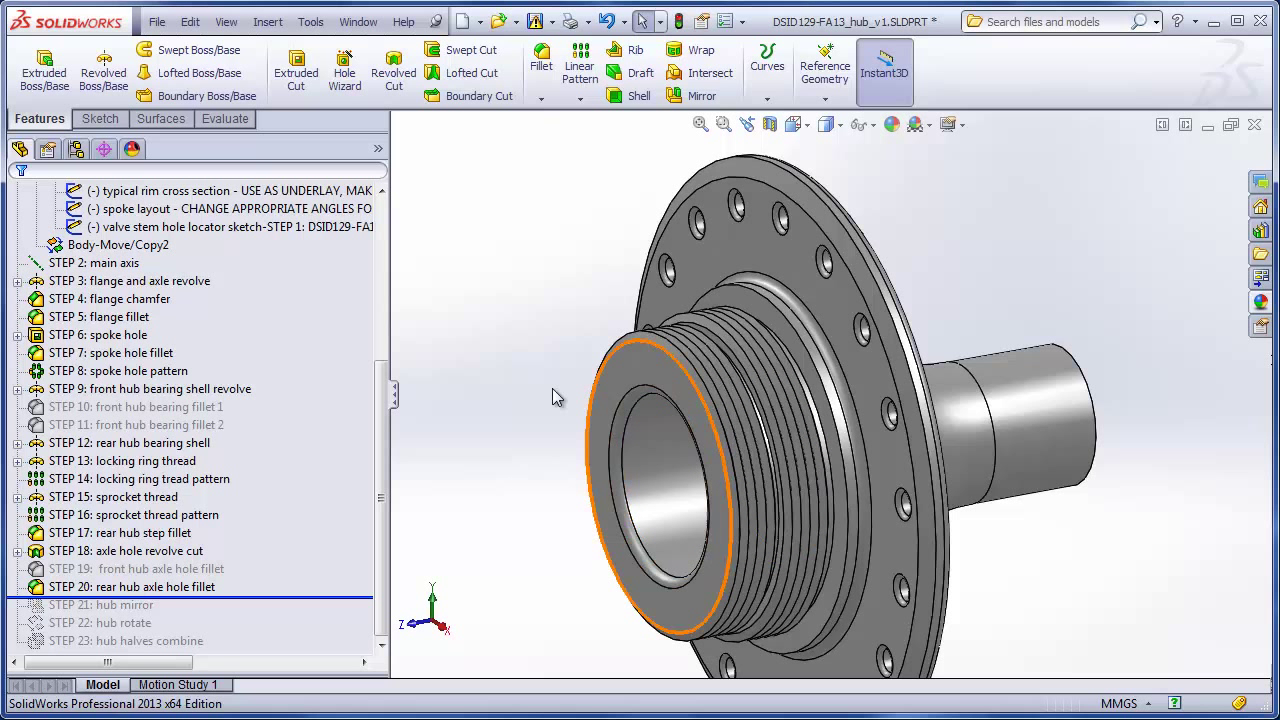
left_click(352, 598)
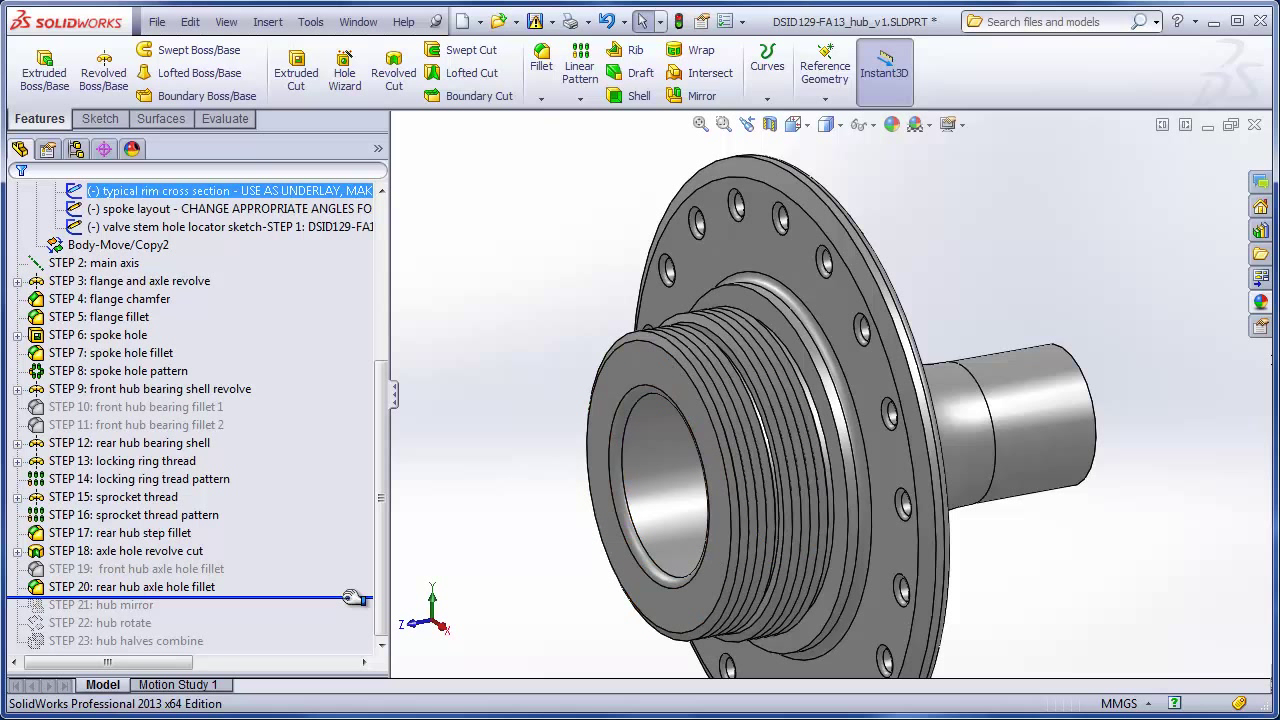
left_click_drag(352, 598, 354, 650)
key("f")
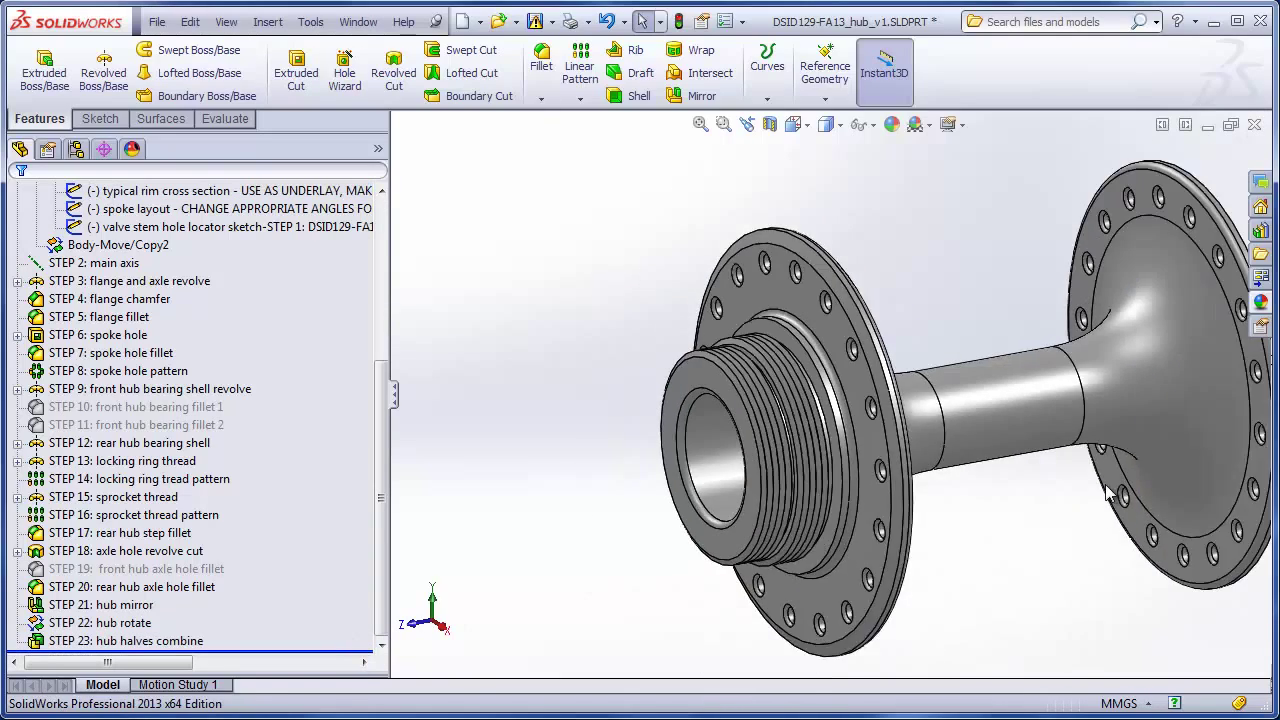
middle_click_drag(1088, 521, 977, 491)
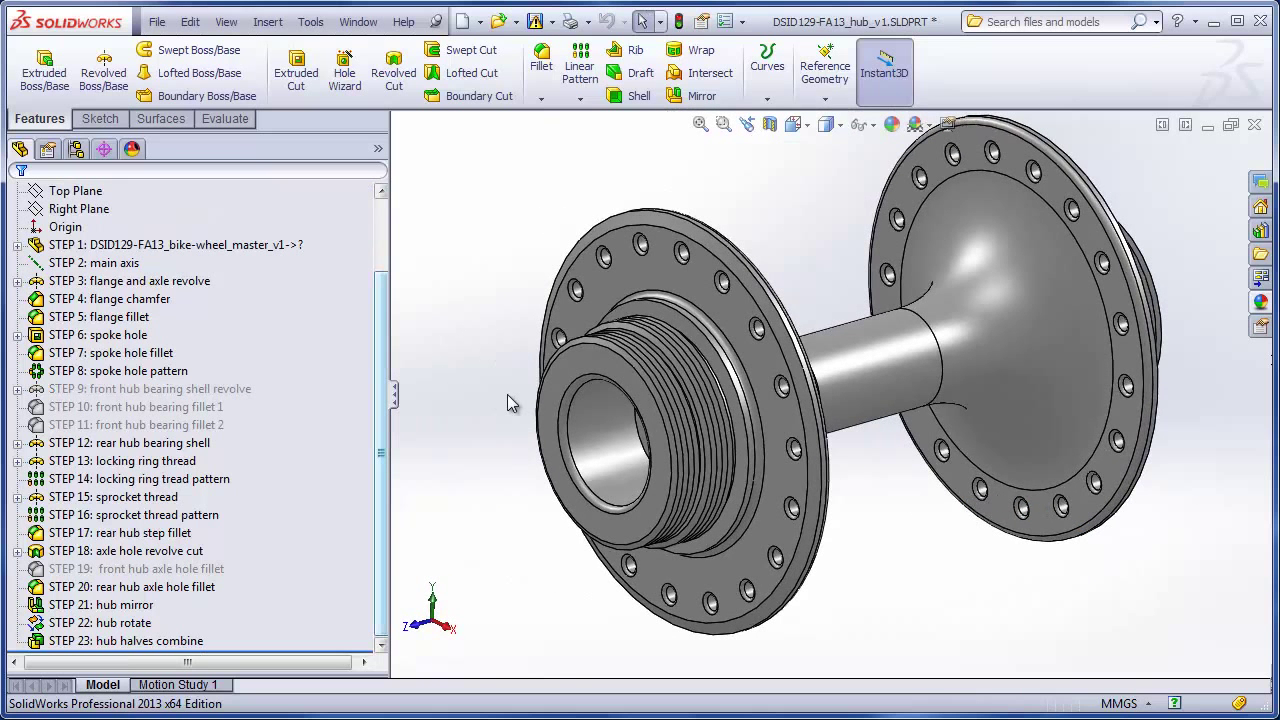
Activate the front hub then rear hub configurations, viewing the hub isometrically.
left_click(76, 149)
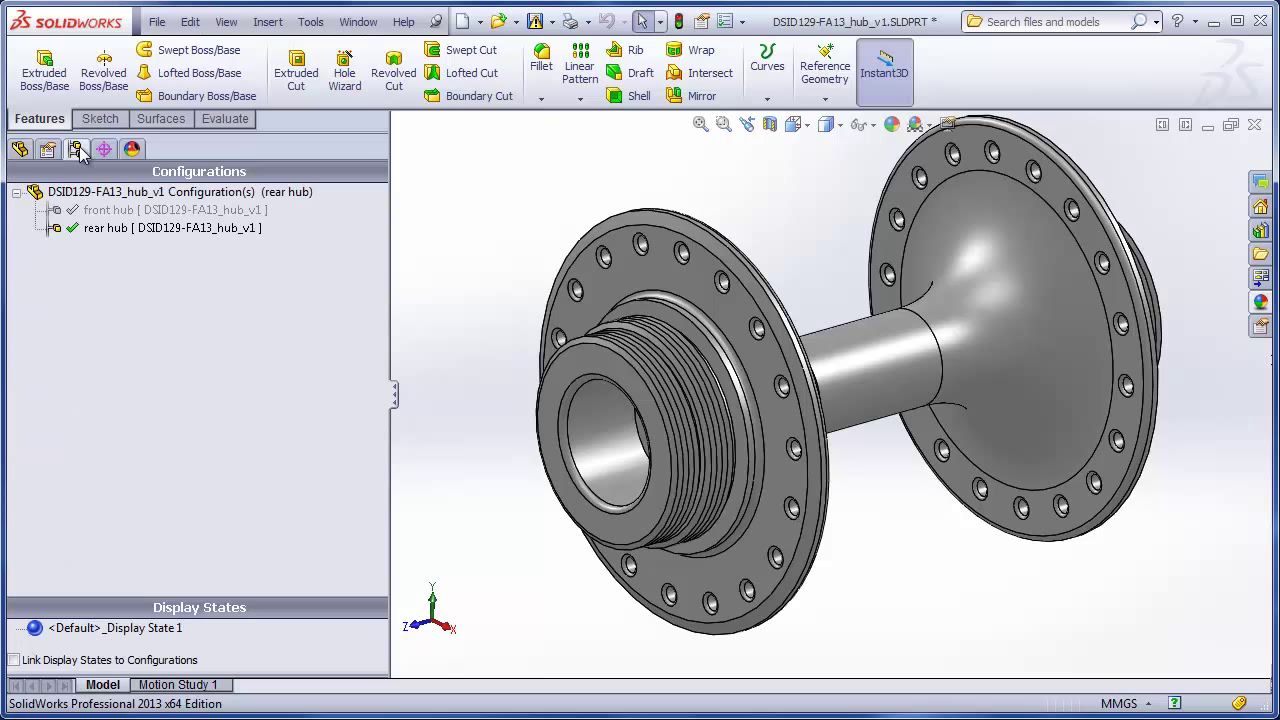
left_click(100, 211)
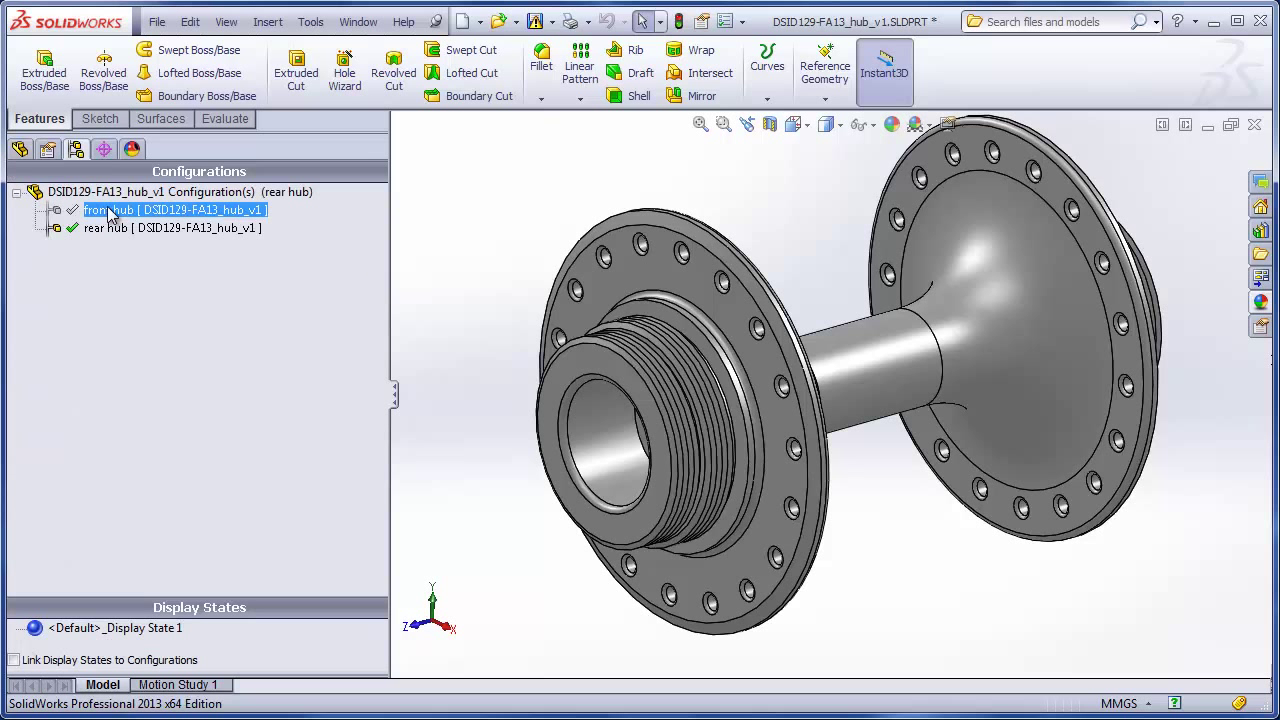
double_click(110, 212)
double_click(116, 228)
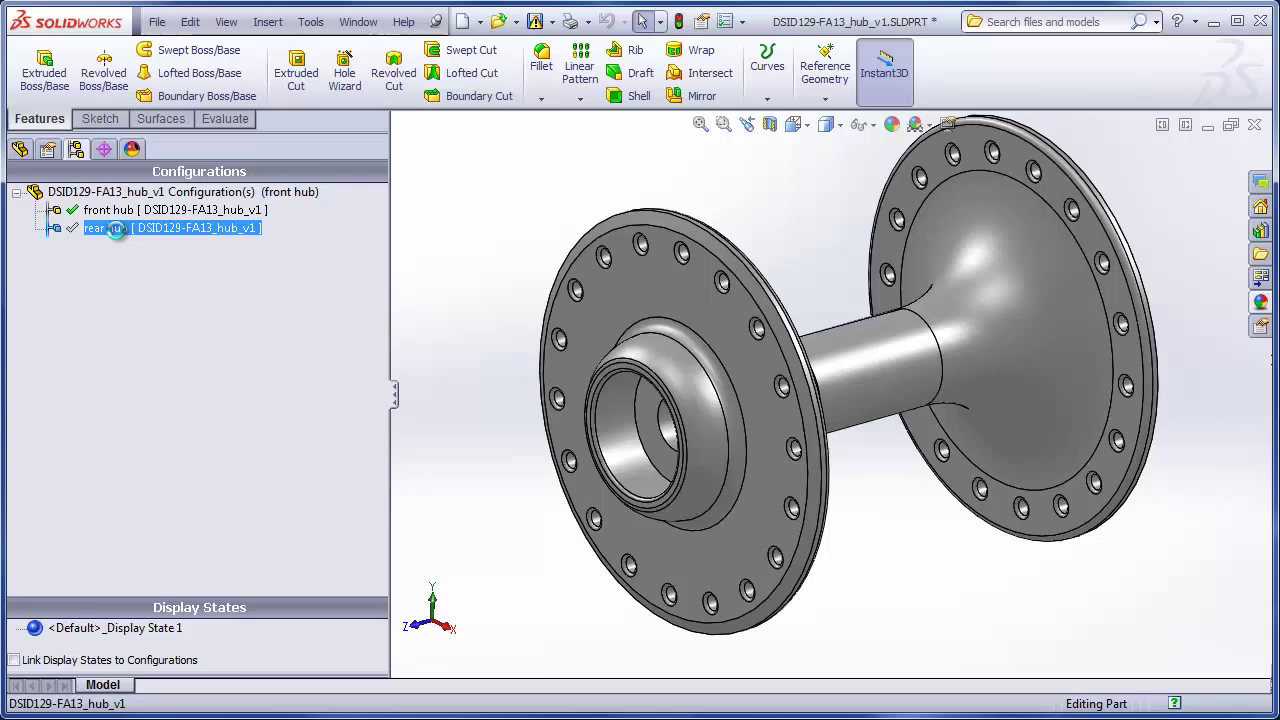
middle_click_drag(495, 426, 445, 395)
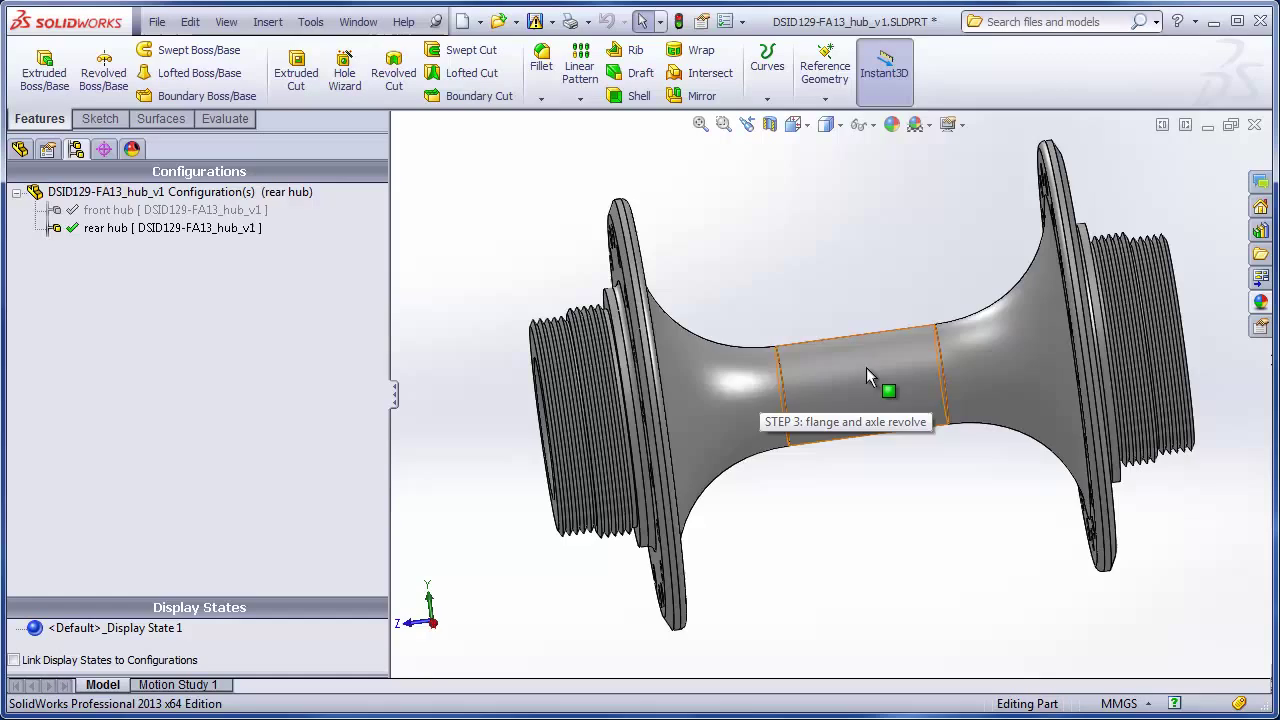
key("ctrl+7")
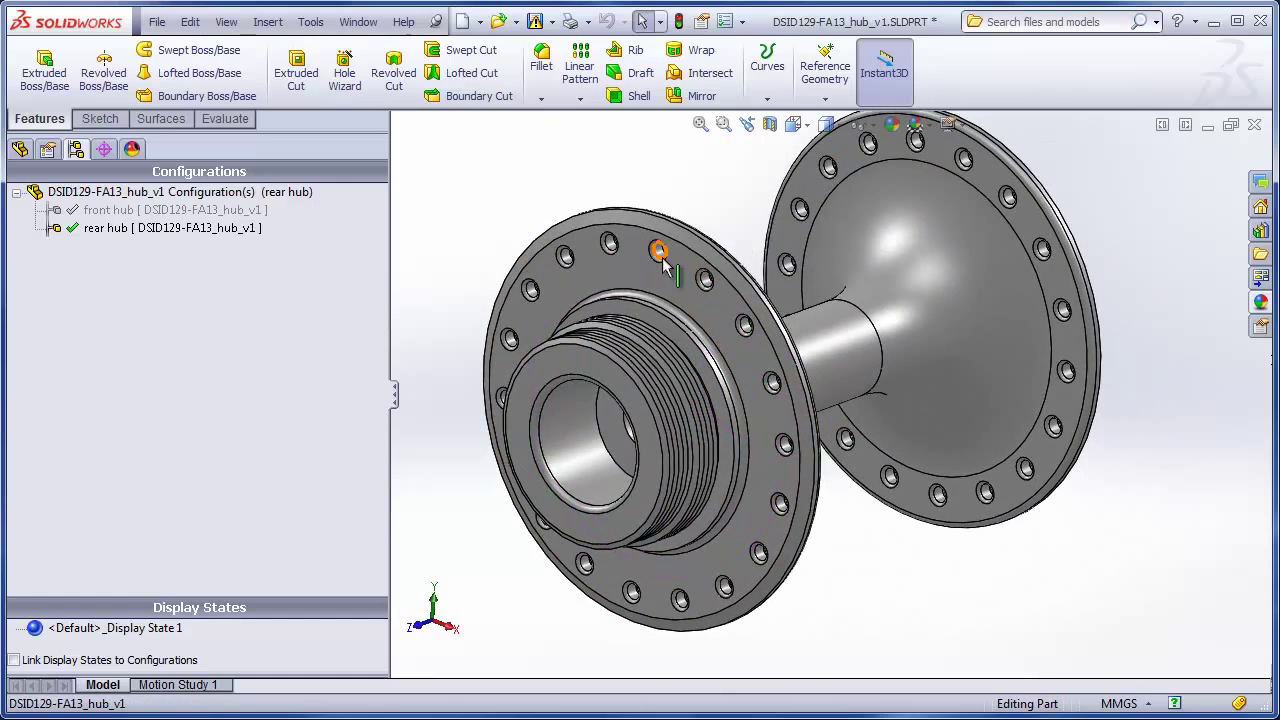
Compare front hub and rear hub again, finishing on rear hub with the feature tree shown.
double_click(172, 212)
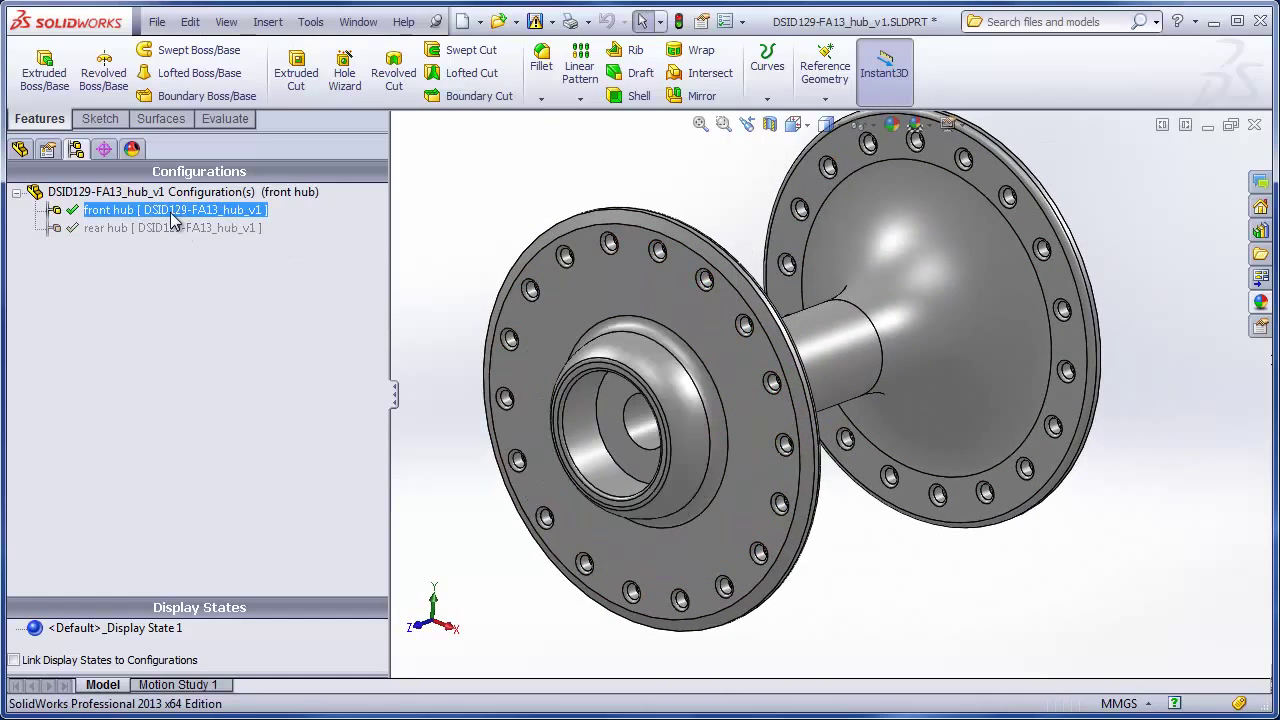
double_click(172, 228)
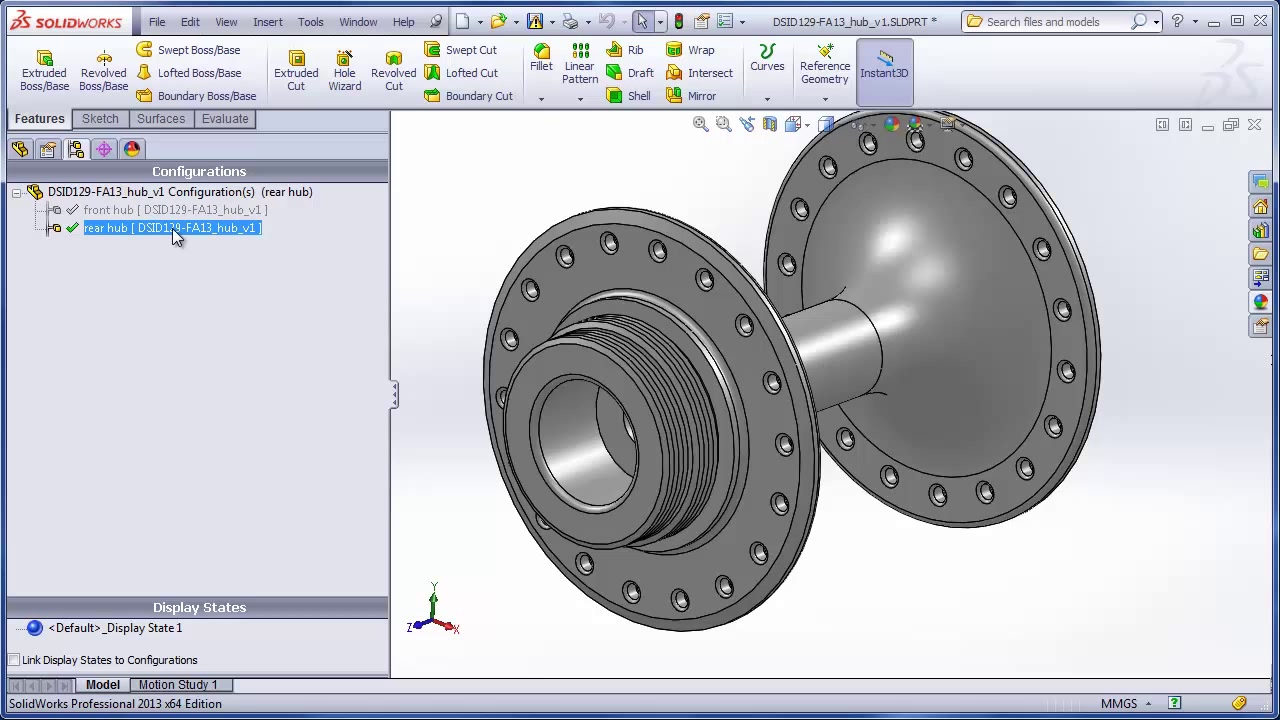
left_click(176, 247)
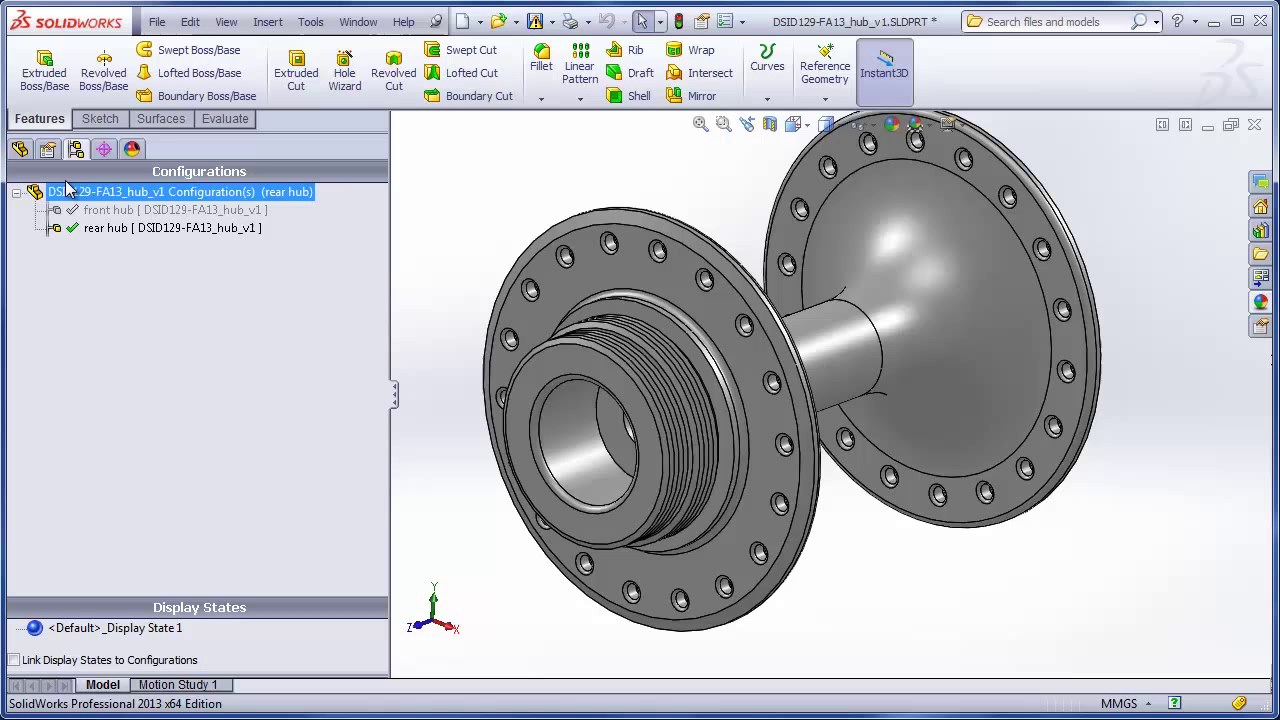
left_click(24, 150)
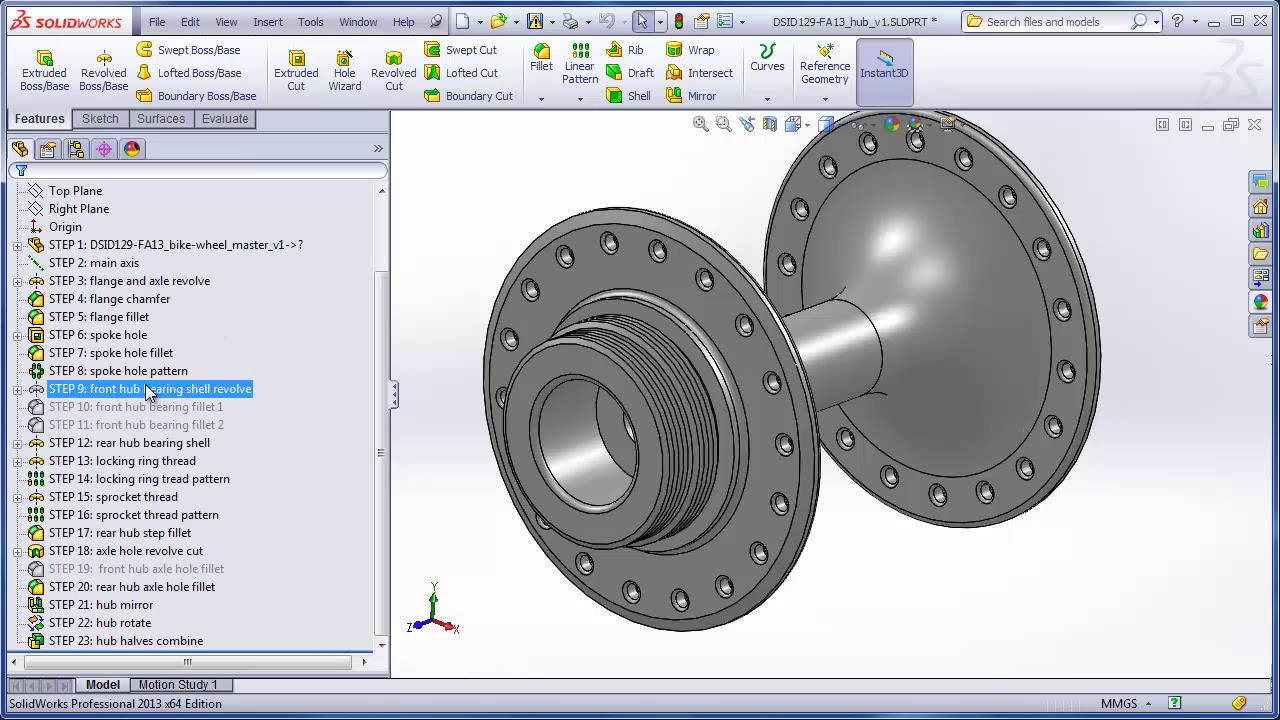
Put STEP 9 into a new folder named 'front hub features'.
left_click(137, 425)
left_click(140, 392)
left_click(133, 407)
left_click(133, 425)
left_click(133, 390)
left_click(131, 425)
left_click(133, 407)
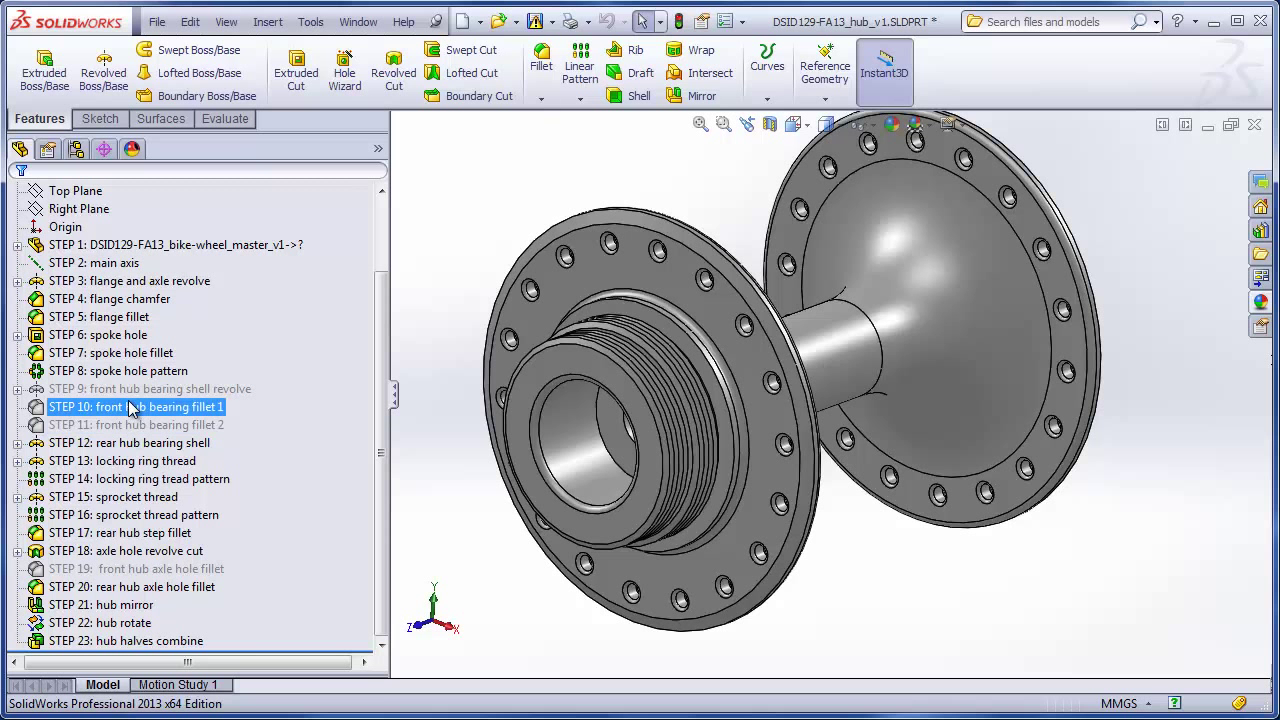
left_click(133, 390)
right_click(133, 392)
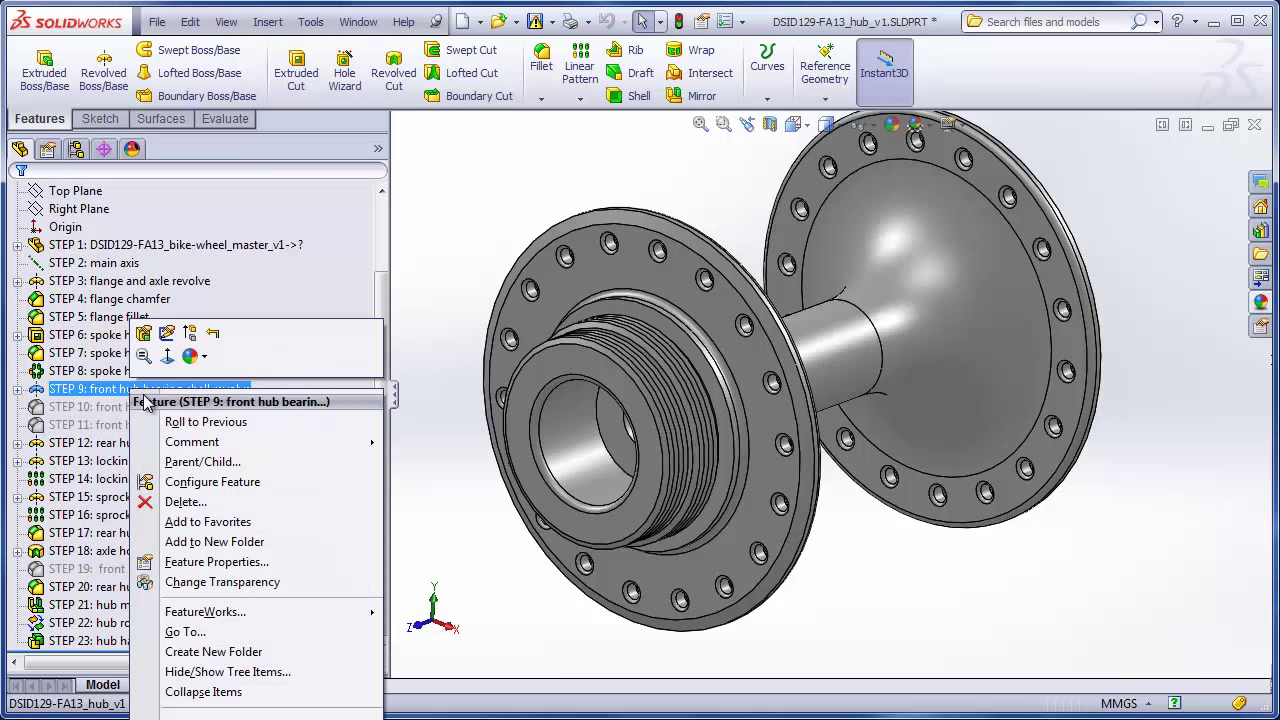
left_click(200, 541)
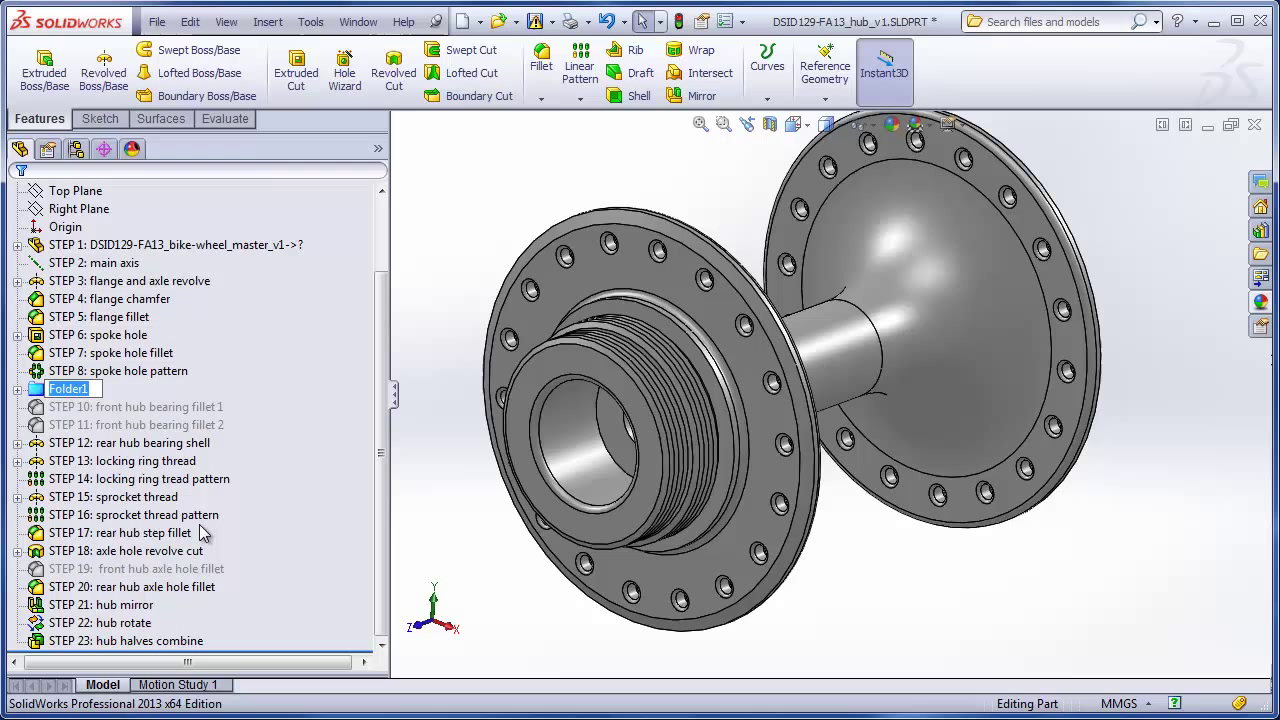
type("front hub features")
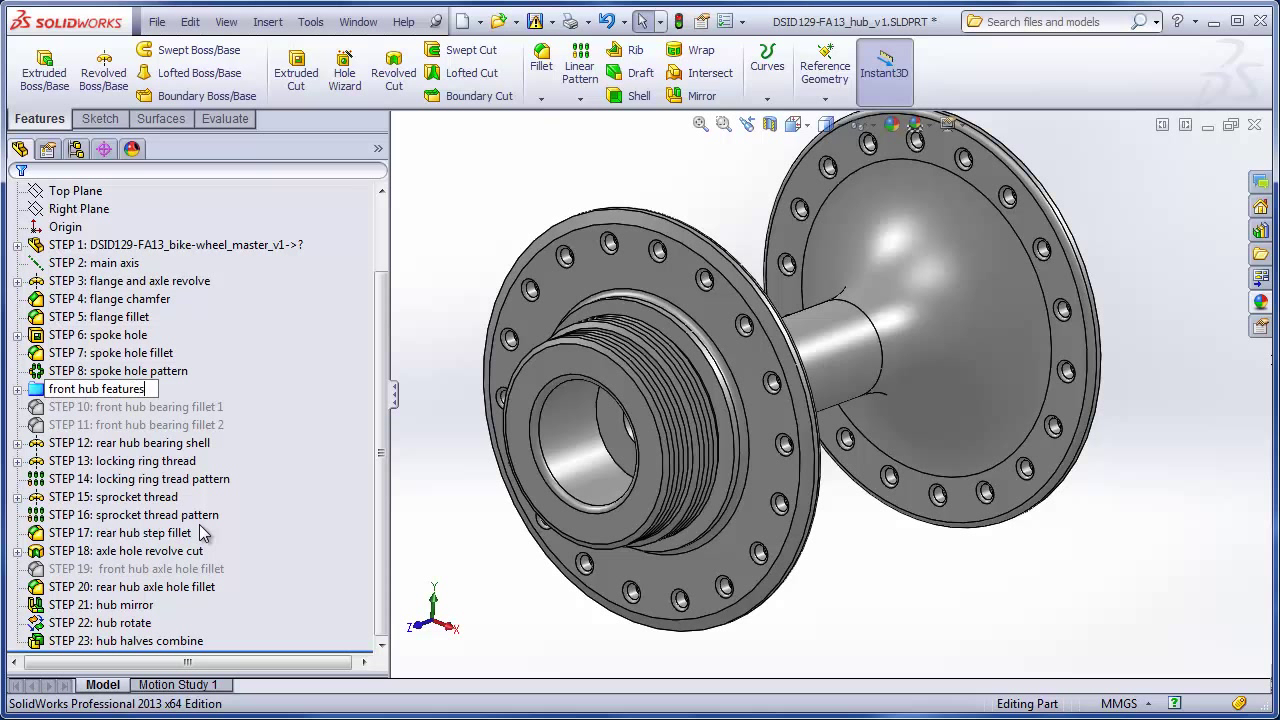
left_click(17, 389)
Move STEP 10 and STEP 11 into the front hub features folder.
left_click(88, 425)
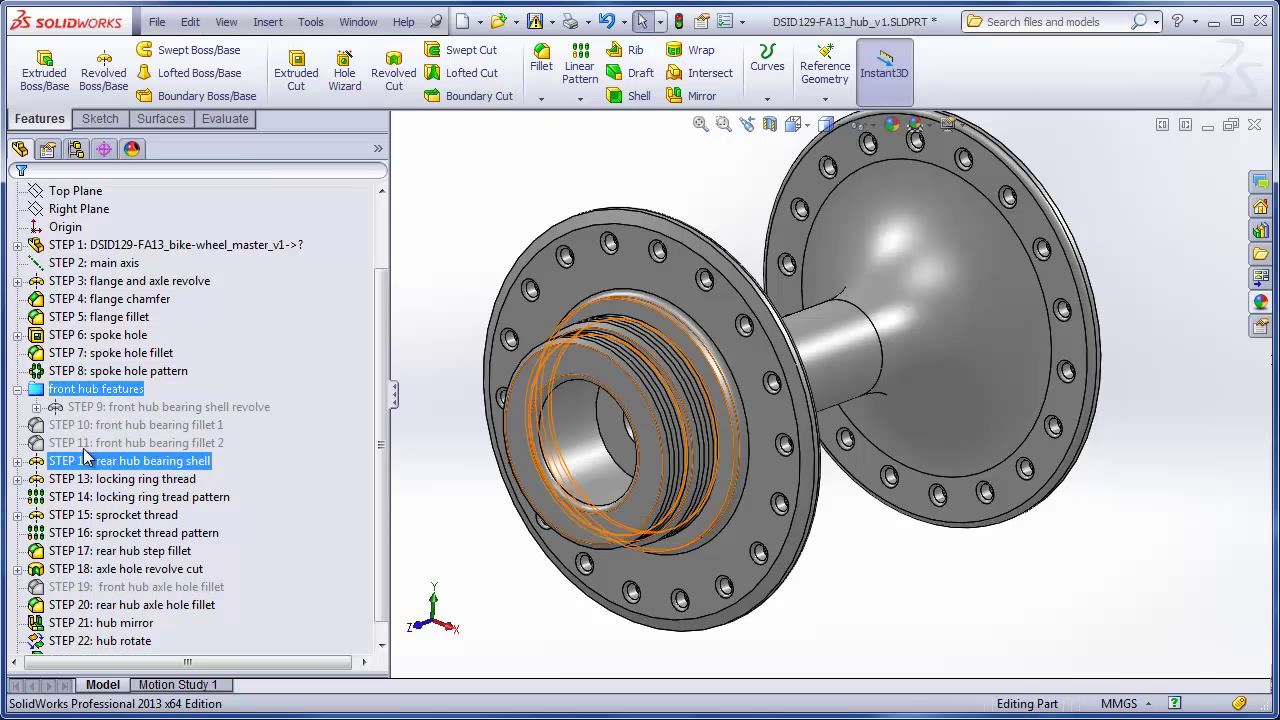
left_click(90, 441, "shift")
mouse_move(90, 441)
left_mouse_down()
mouse_move(100, 400)
mouse_move(92, 432)
left_mouse_up()
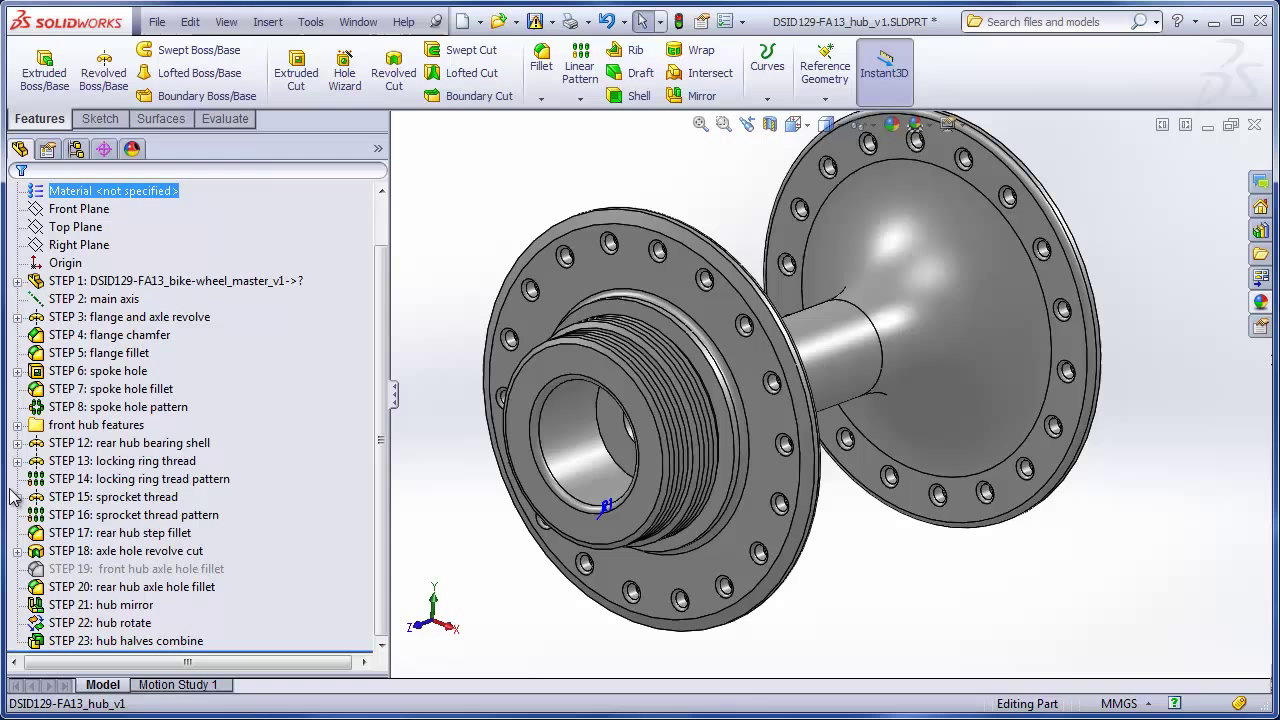
Put STEP 12 into a new folder named 'rear hub features'.
left_click(135, 447)
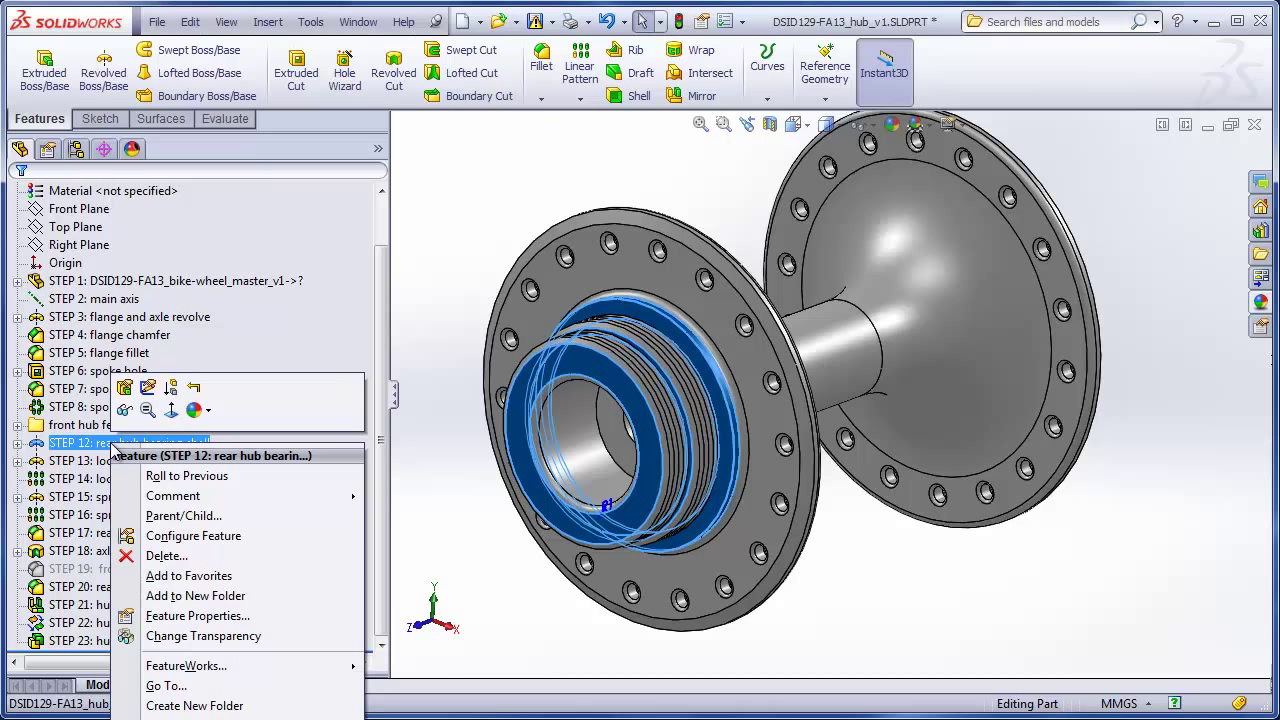
left_click(200, 596)
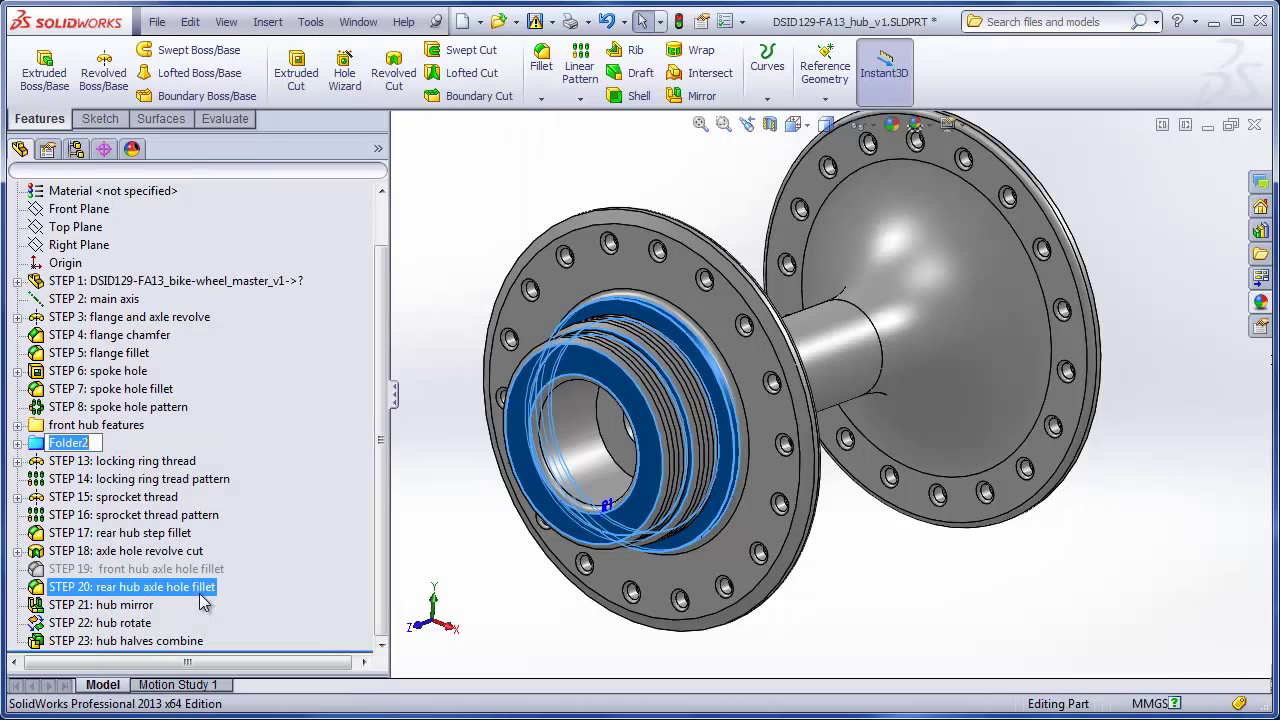
type("rear ")
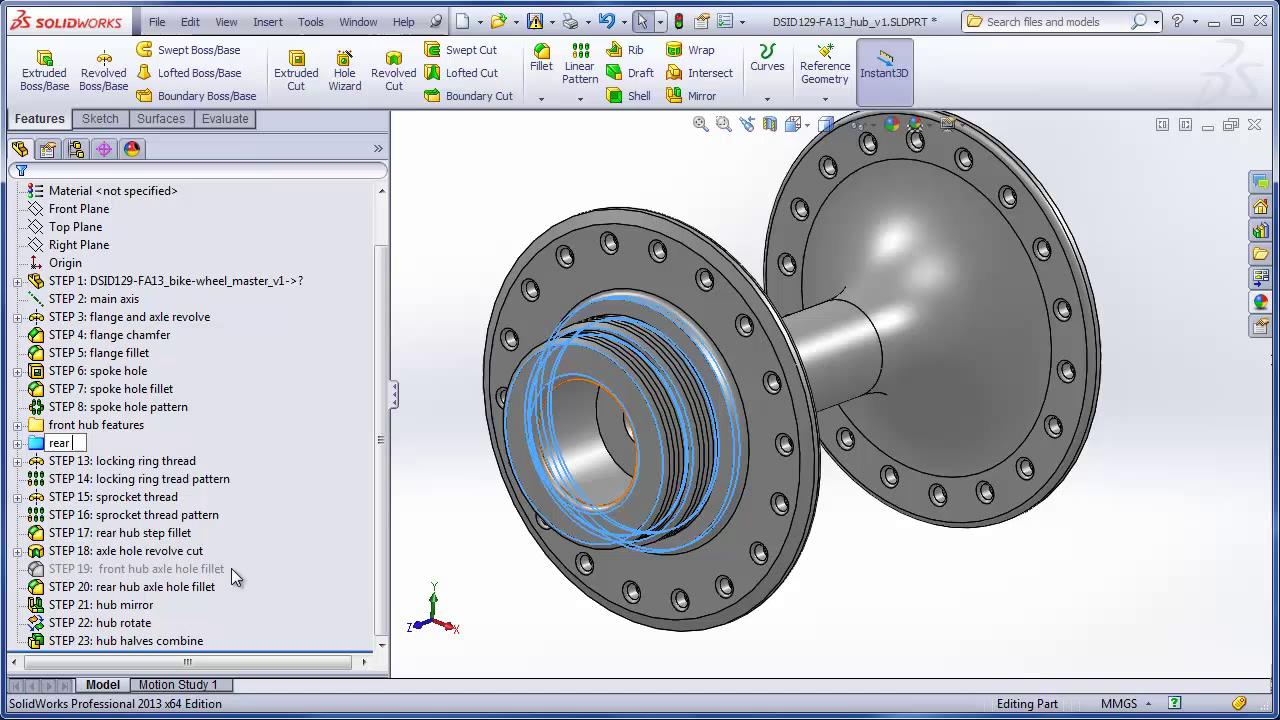
type("hub features")
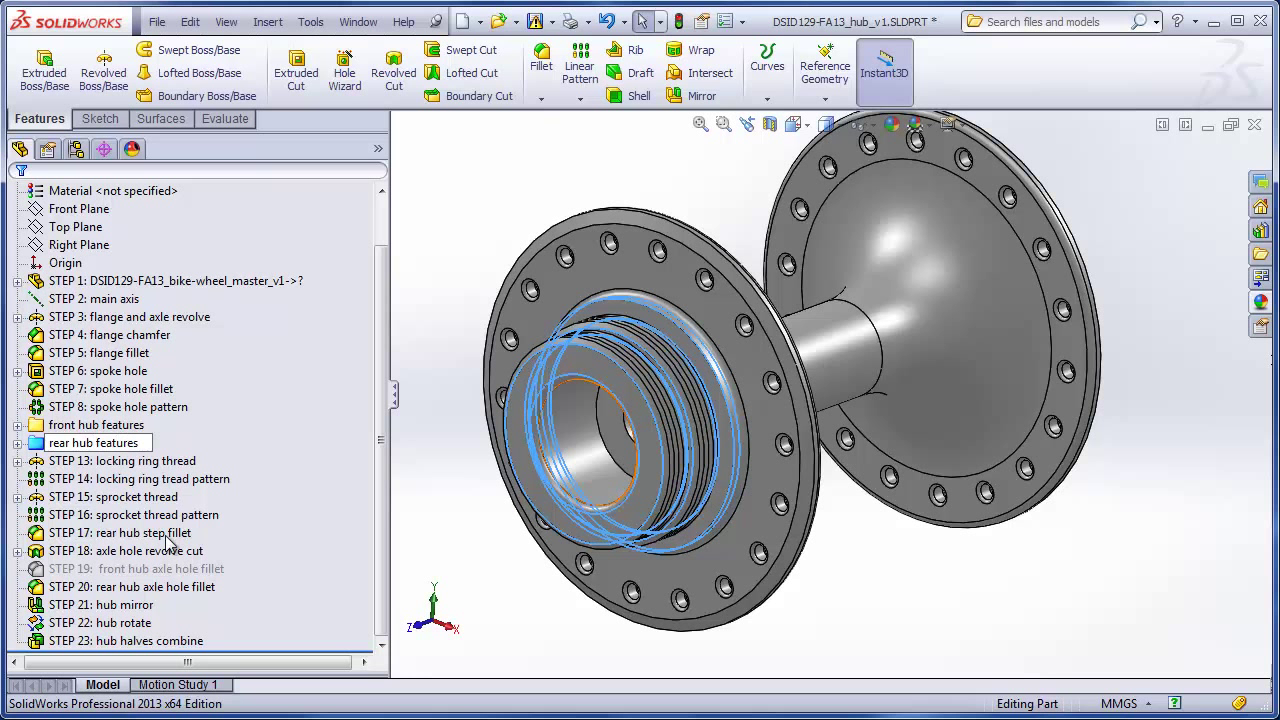
left_click(17, 443)
Move STEP 13, STEP 14 and STEP 15 into the rear hub features folder.
left_click_drag(78, 480, 85, 482)
left_click_drag(86, 497, 88, 497)
left_click_drag(90, 514, 88, 544)
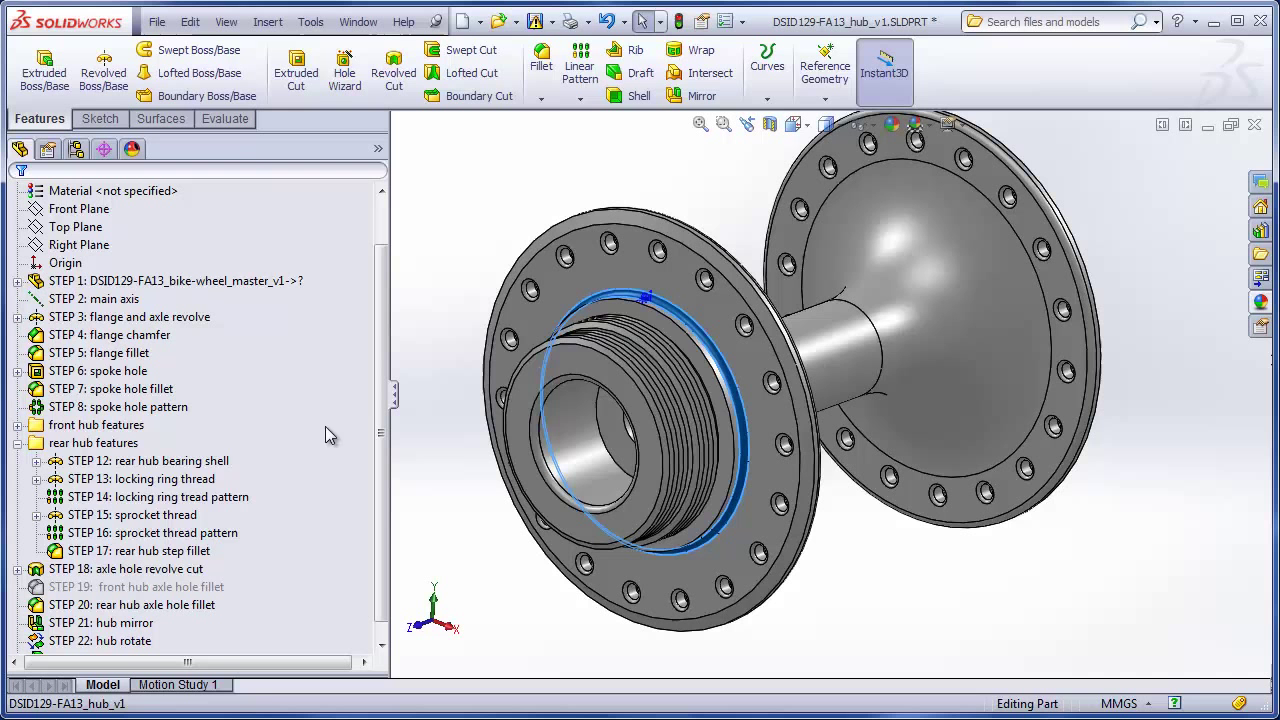
left_click(134, 466)
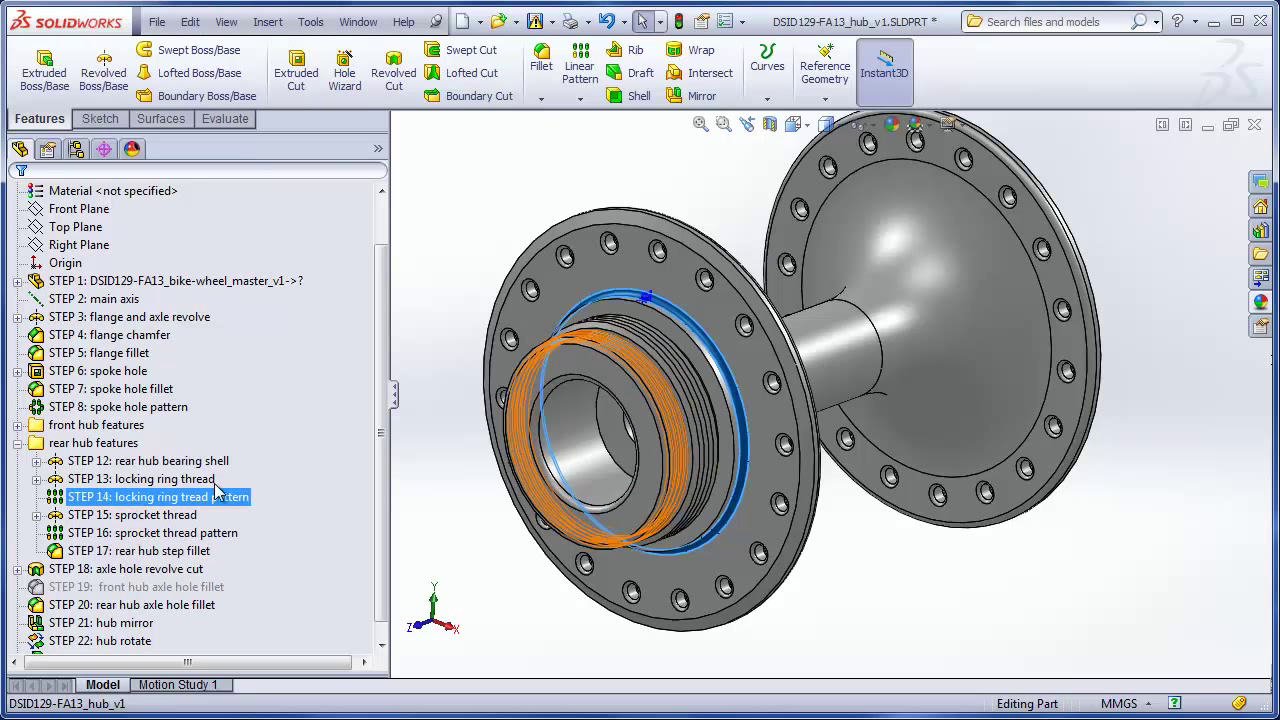